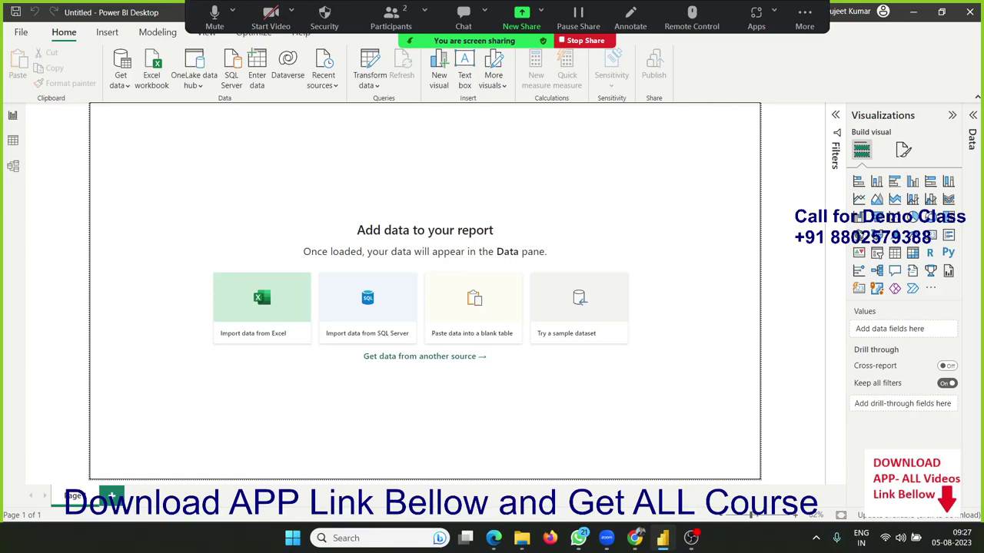
Import the DT sheet from the DT.xlsx workbook on the D: drive as table DT.
click(635, 538)
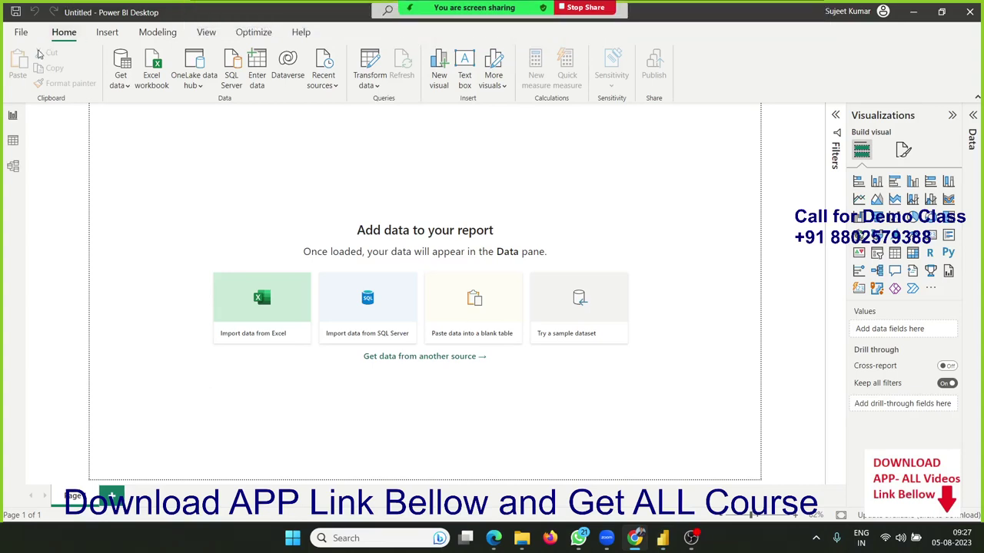
click(156, 62)
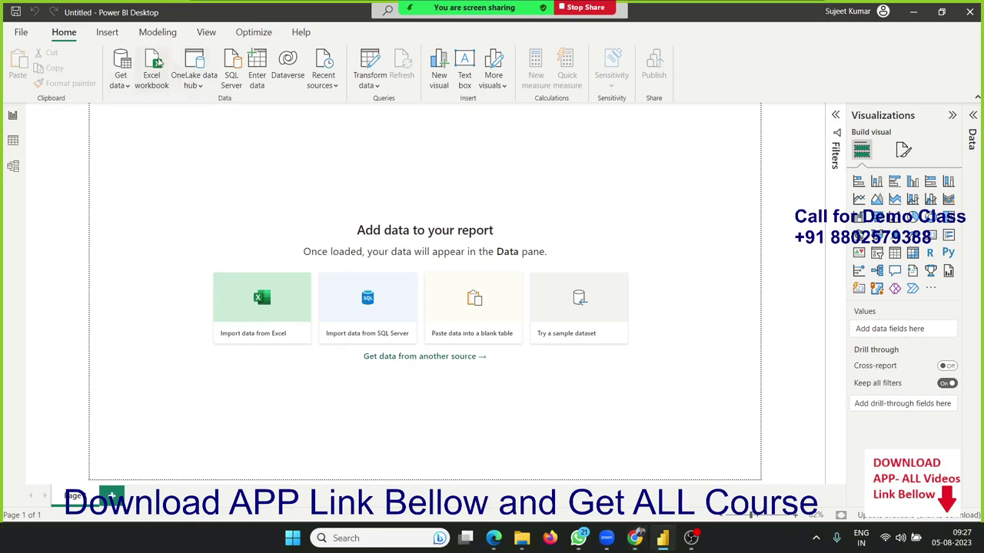
click(213, 241)
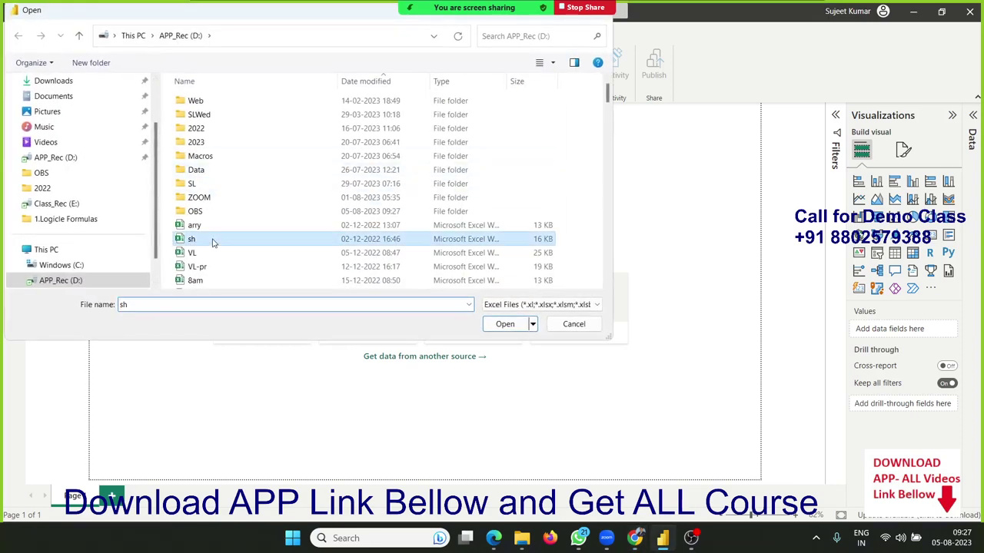
text(dt)
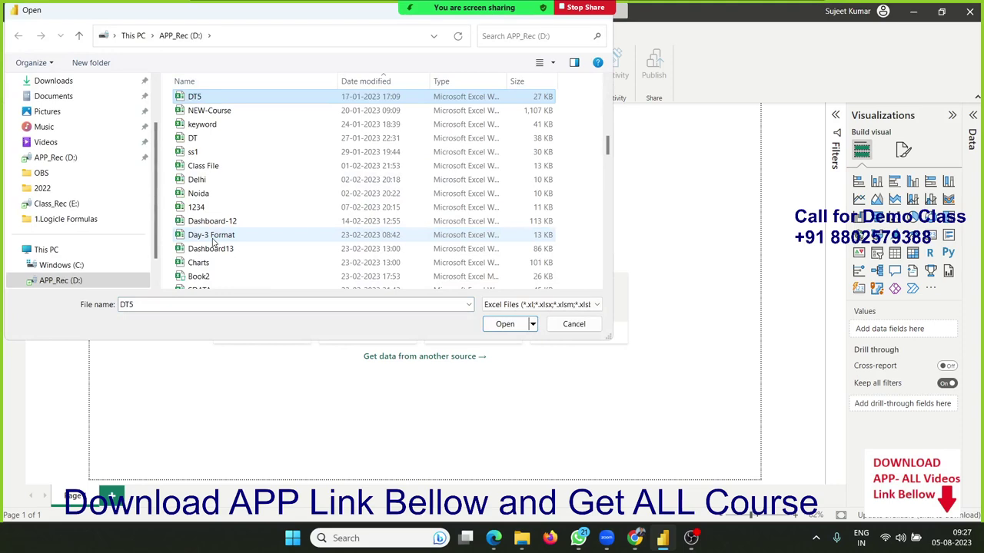
click(215, 144)
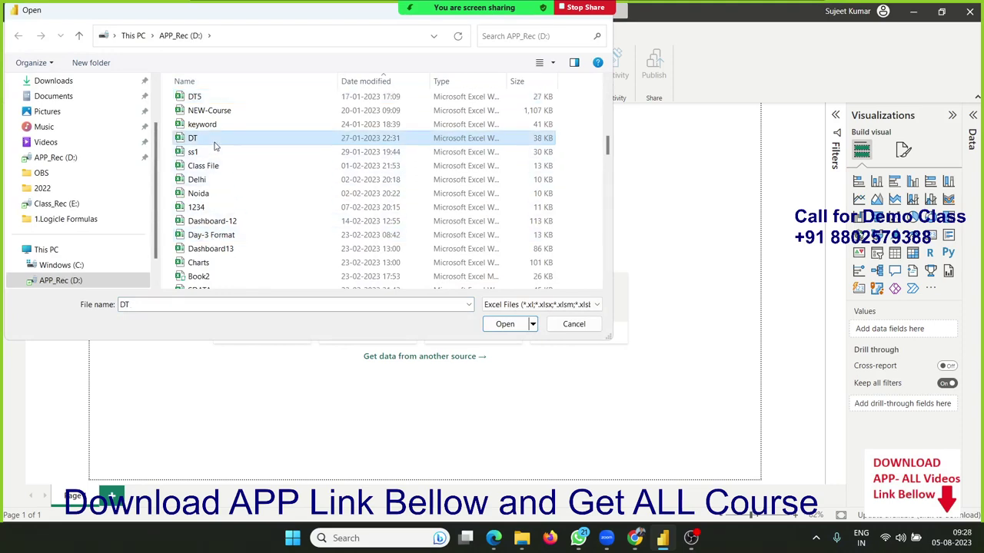
click(516, 326)
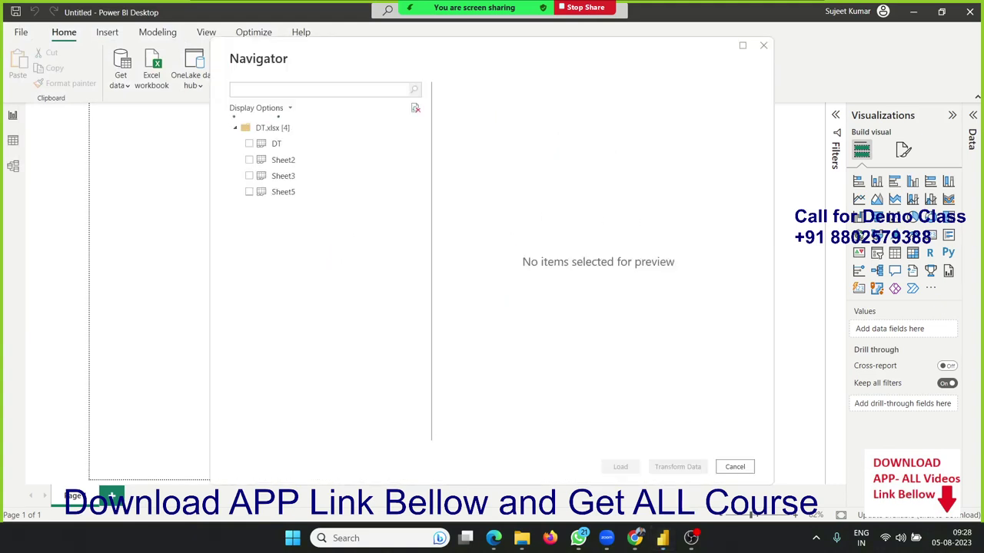
click(286, 148)
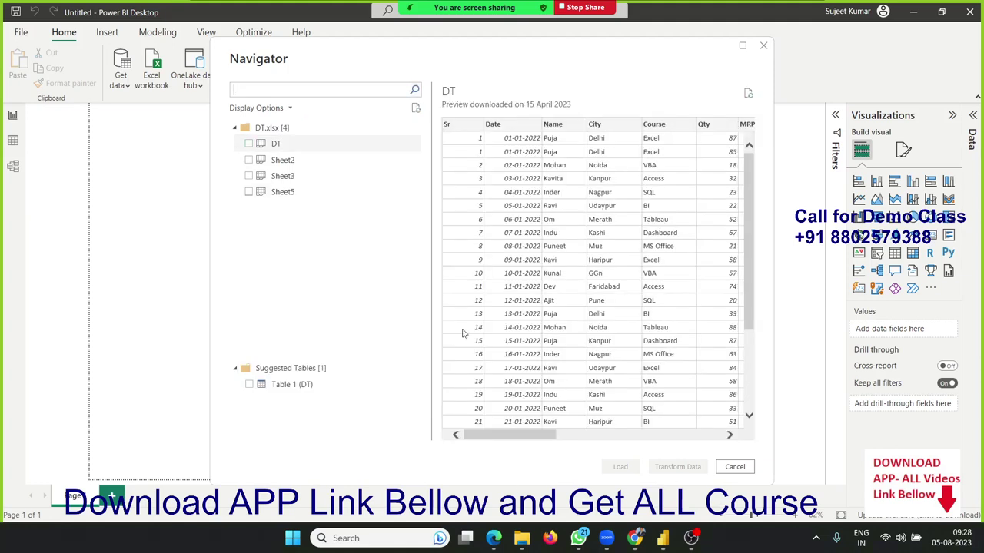
click(248, 144)
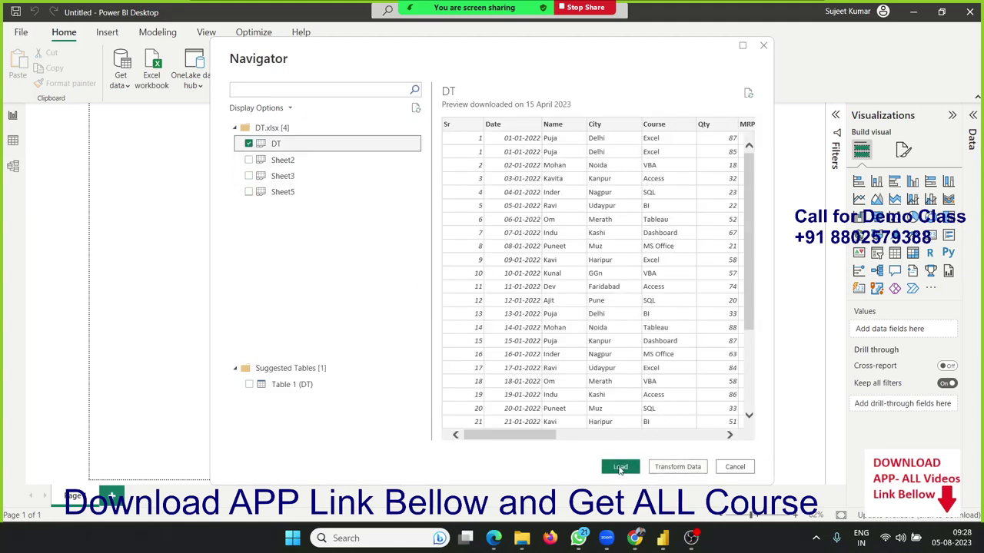
click(621, 468)
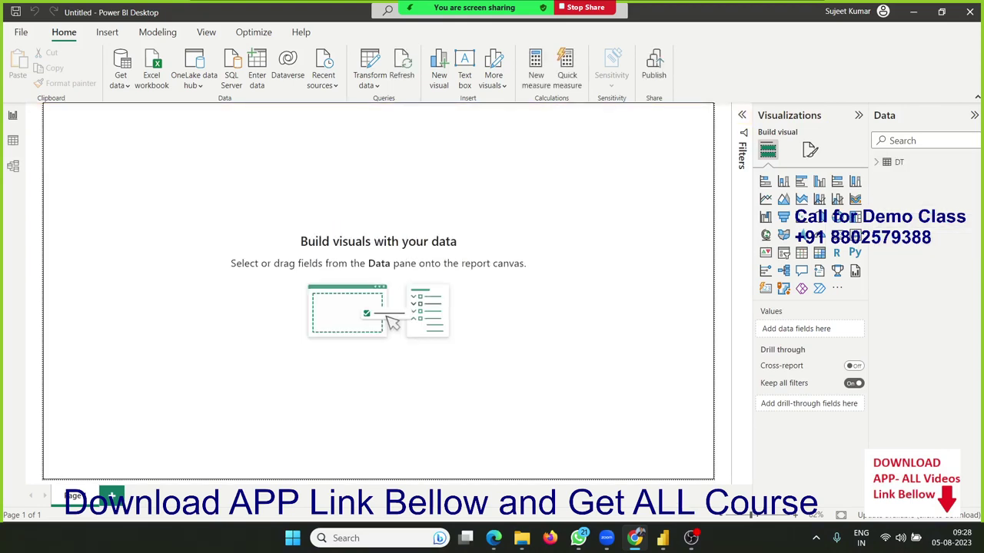
Expand DT in the Data pane and inspect Column10 through Column17 in Table view.
click(874, 166)
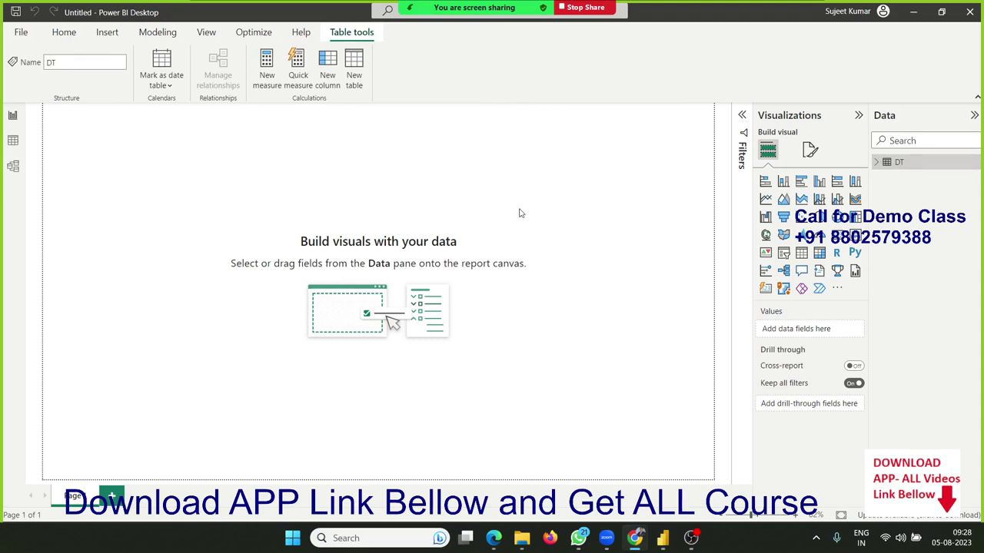
click(876, 162)
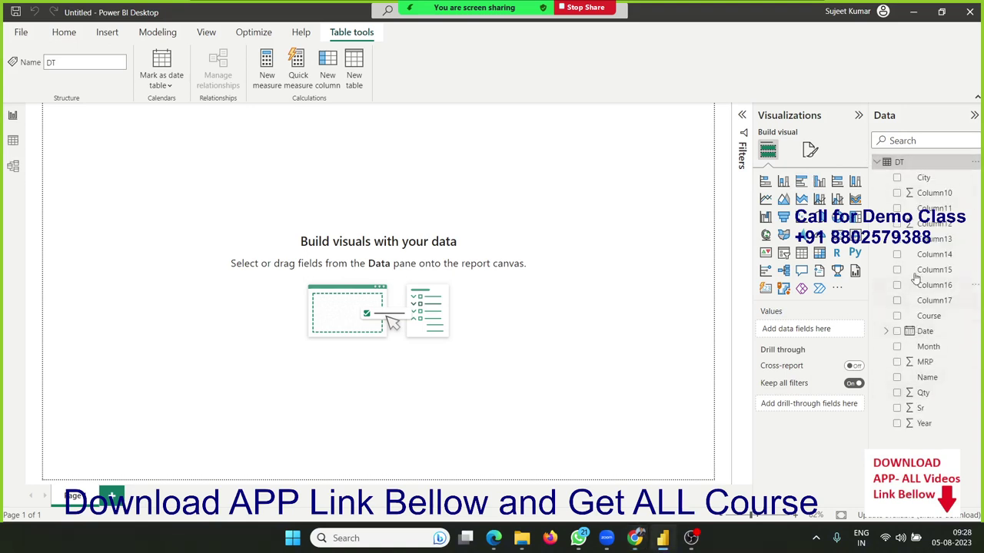
click(12, 140)
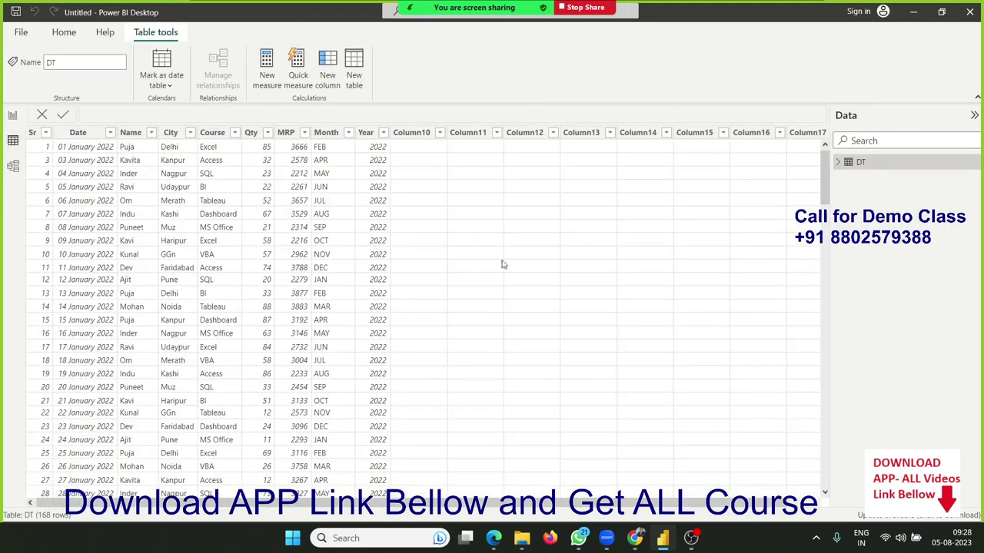
click(501, 265)
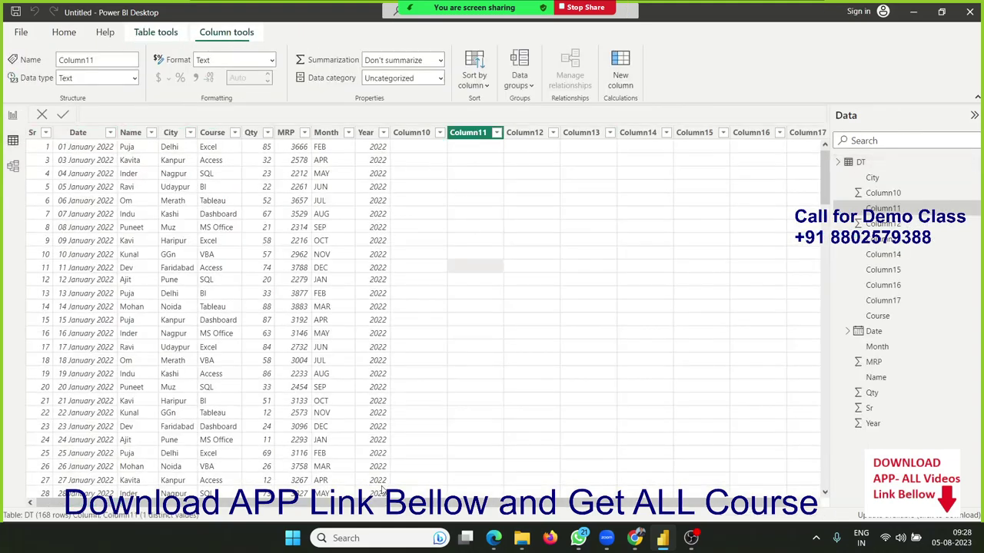
scroll(442, 504, right, 1)
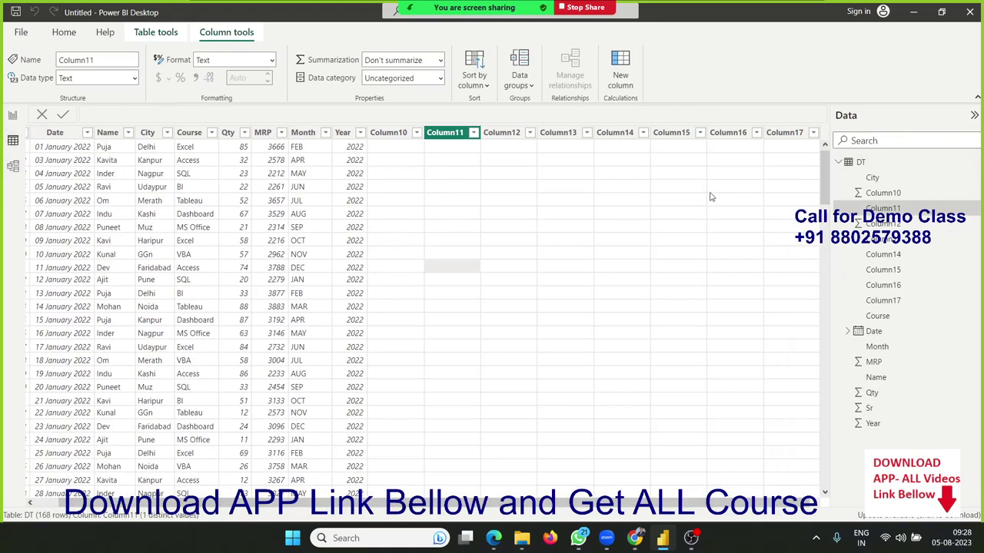
click(784, 132)
click(388, 133)
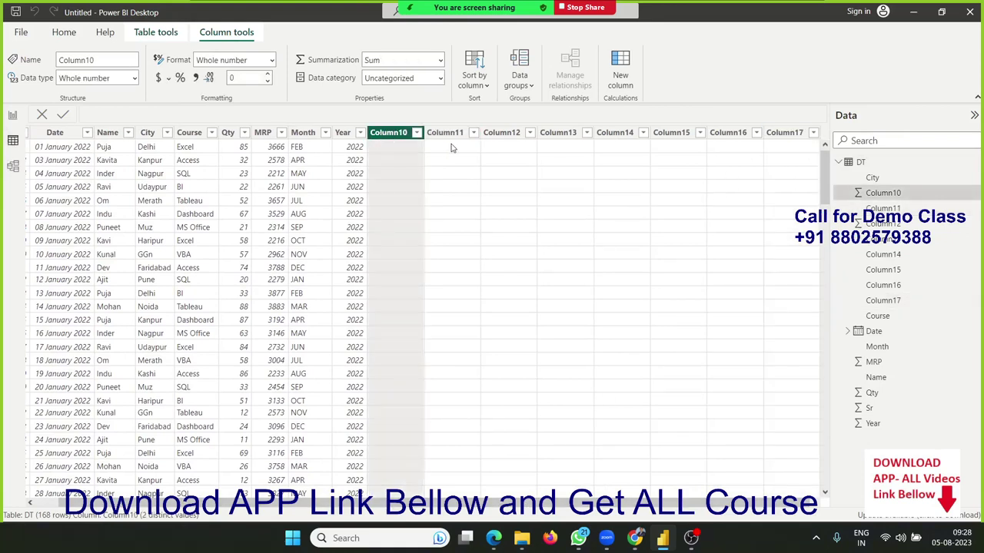
click(452, 137)
Delete the empty Column10 from the DT table.
click(396, 138)
right_click(397, 139)
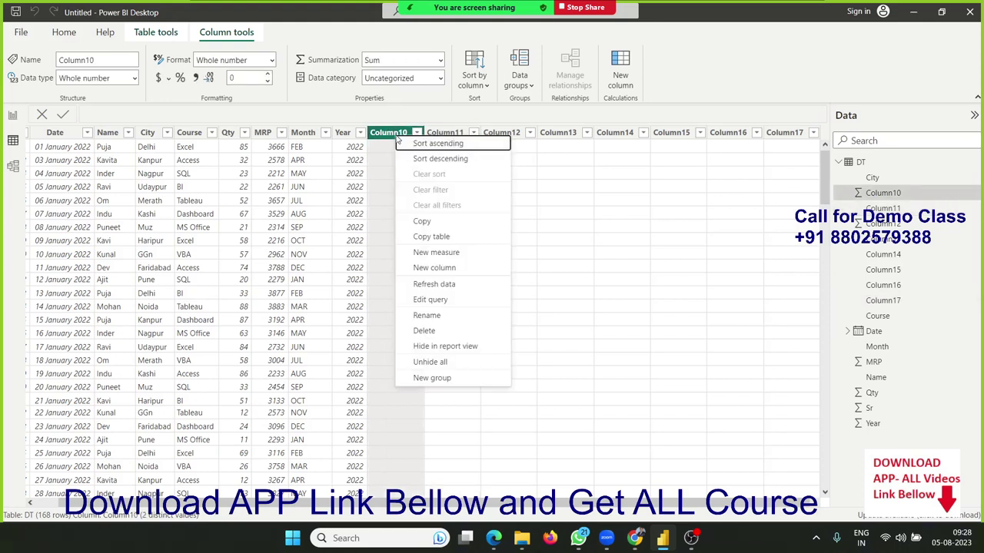
click(442, 332)
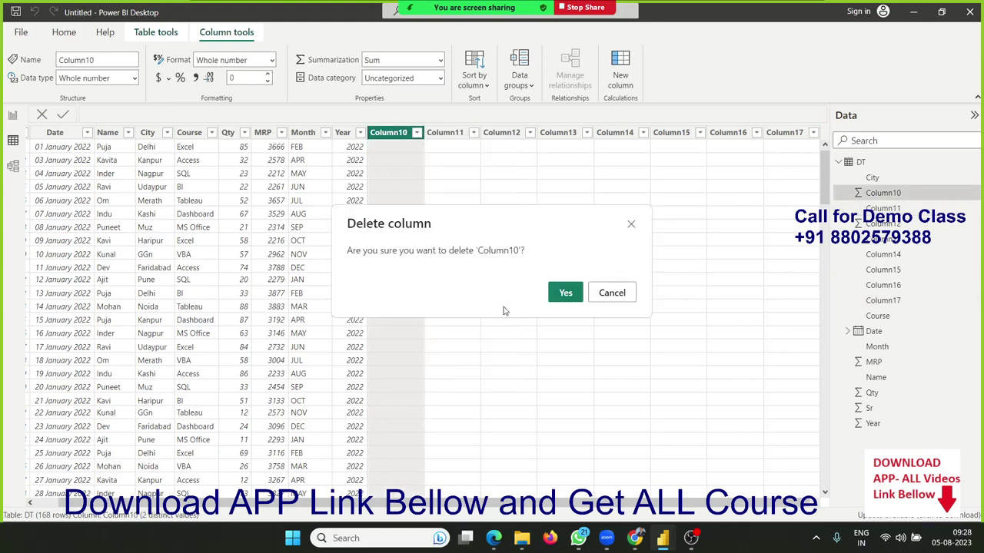
click(566, 293)
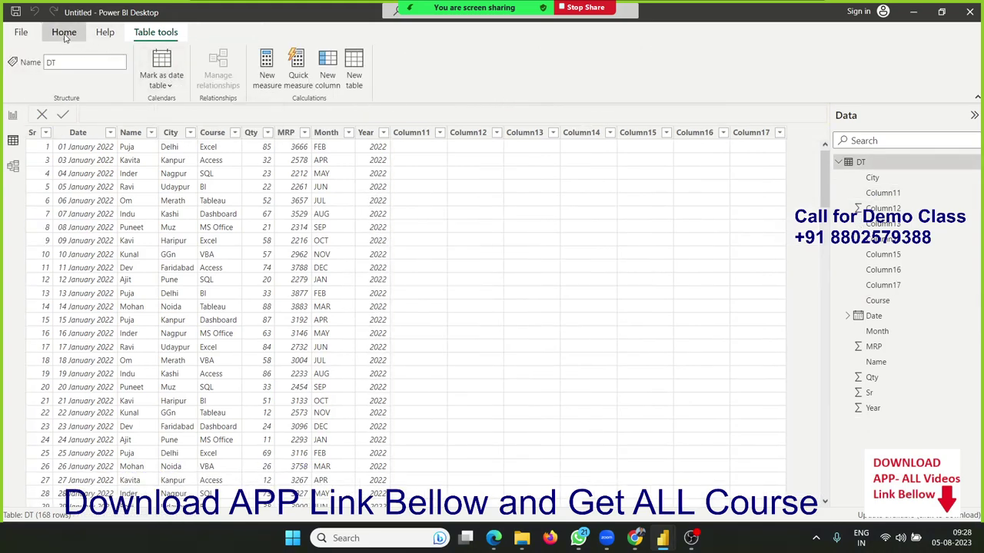
click(64, 34)
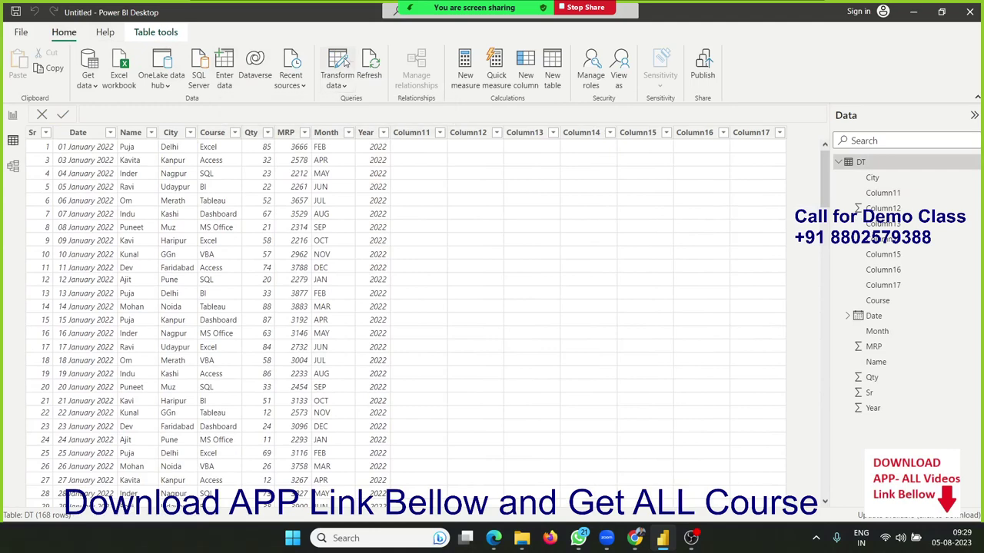
Remove empty Column11–Column17 in Power Query and apply, leaving Sr through Year.
click(345, 63)
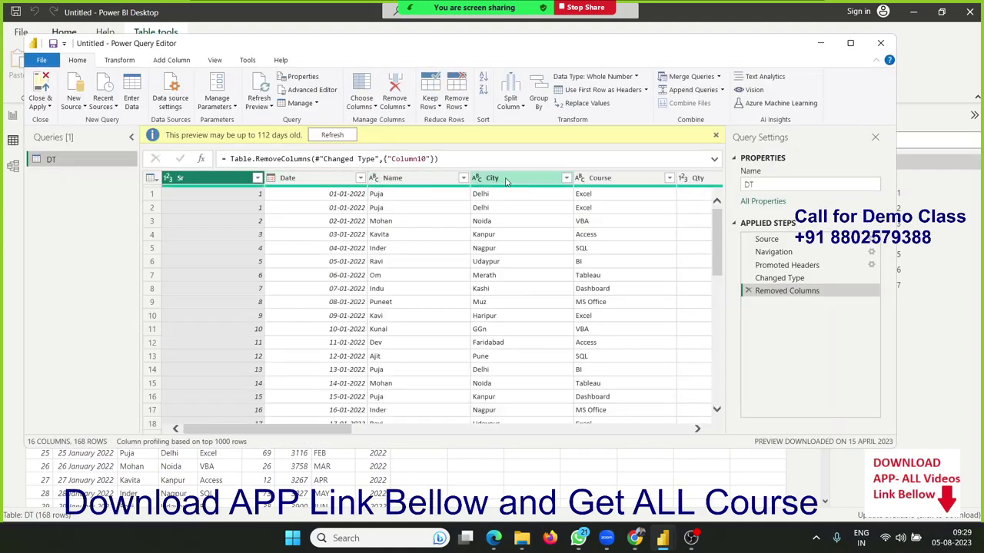
mouse_move(323, 434)
mouse_down()
mouse_move(530, 449)
mouse_move(686, 441)
mouse_up()
click(438, 178)
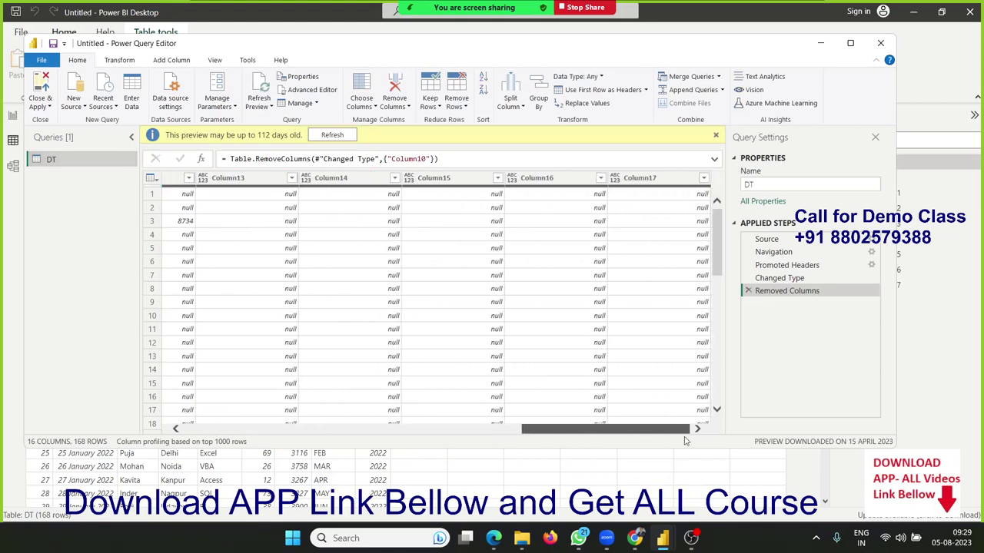
shift+click(640, 180)
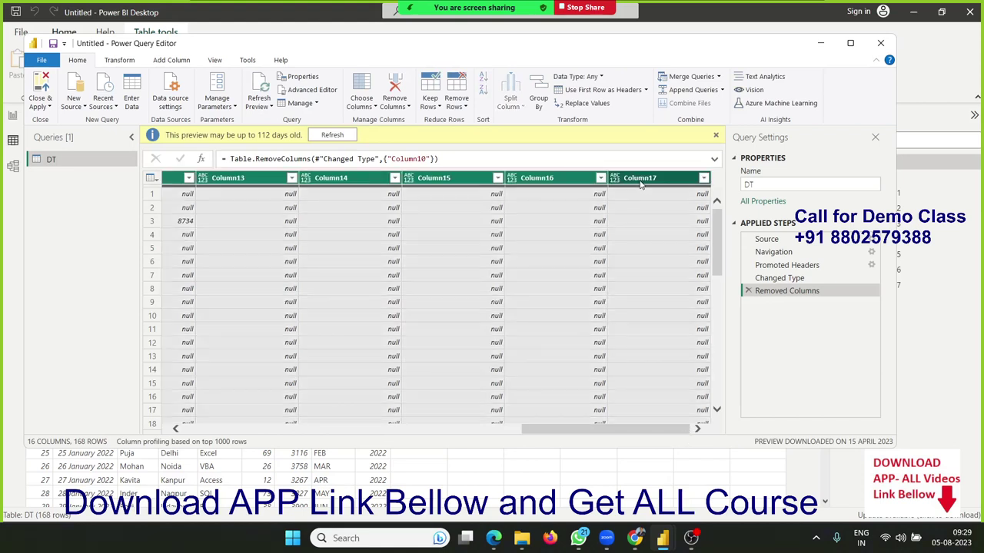
right_click(581, 181)
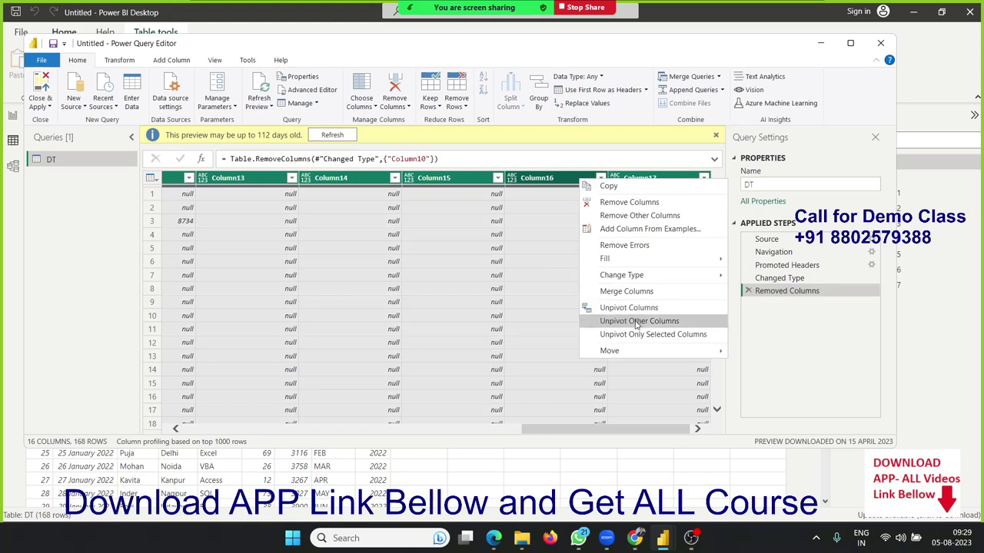
click(629, 202)
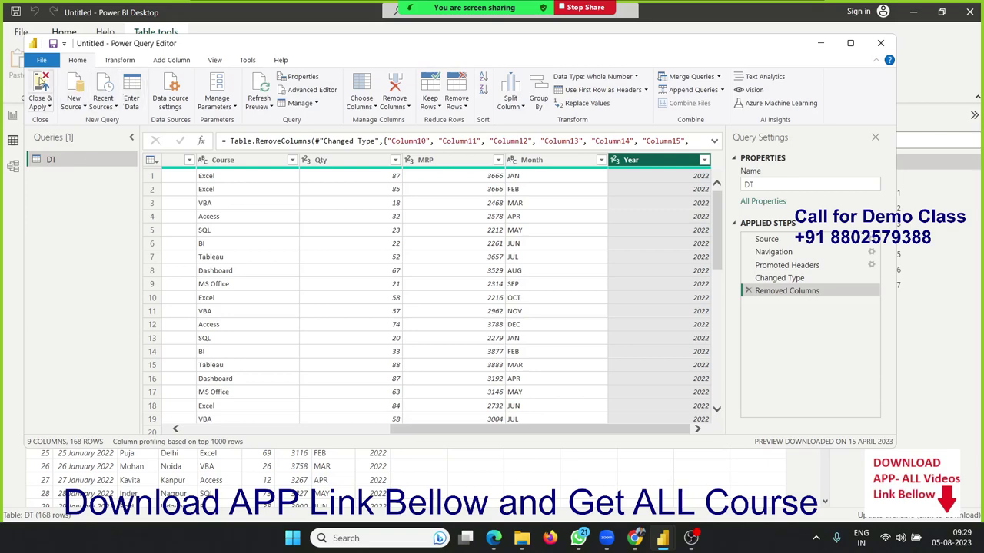
click(43, 82)
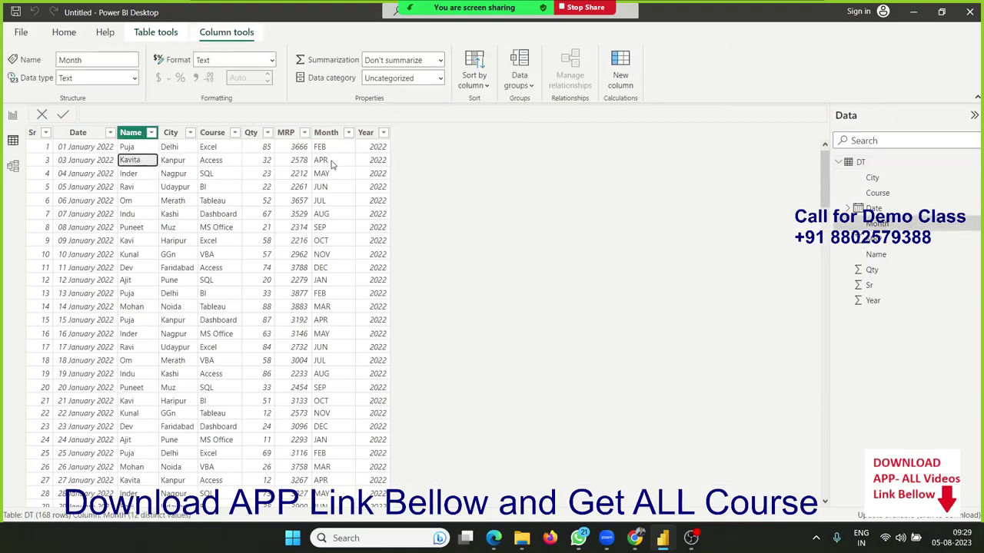
Add a calculated column >50 = DT[Qty]>50 returning True/False to the DT table.
key(Right)
key(Right)
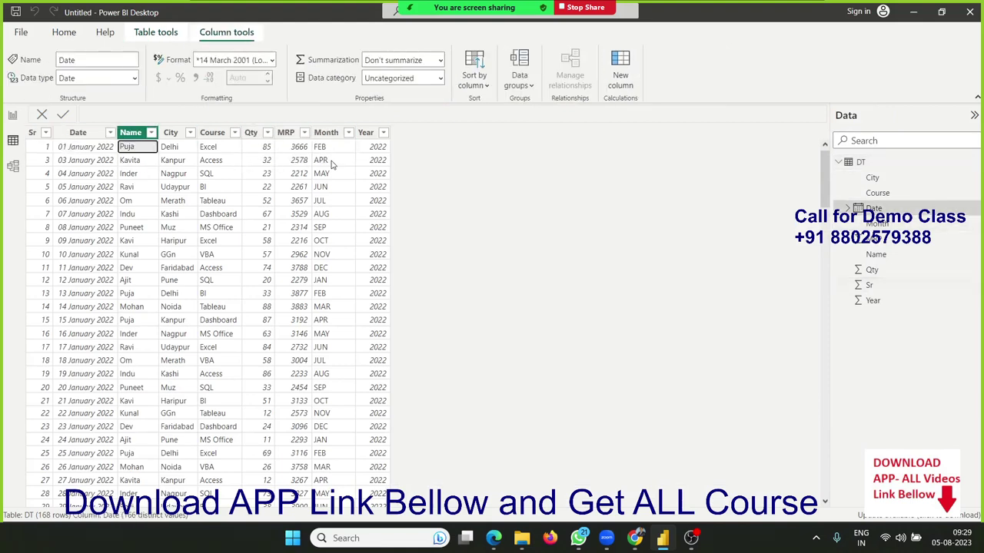
key(Right)
key(Right)
key(Right)
key(Down)
key(Down)
key(Down)
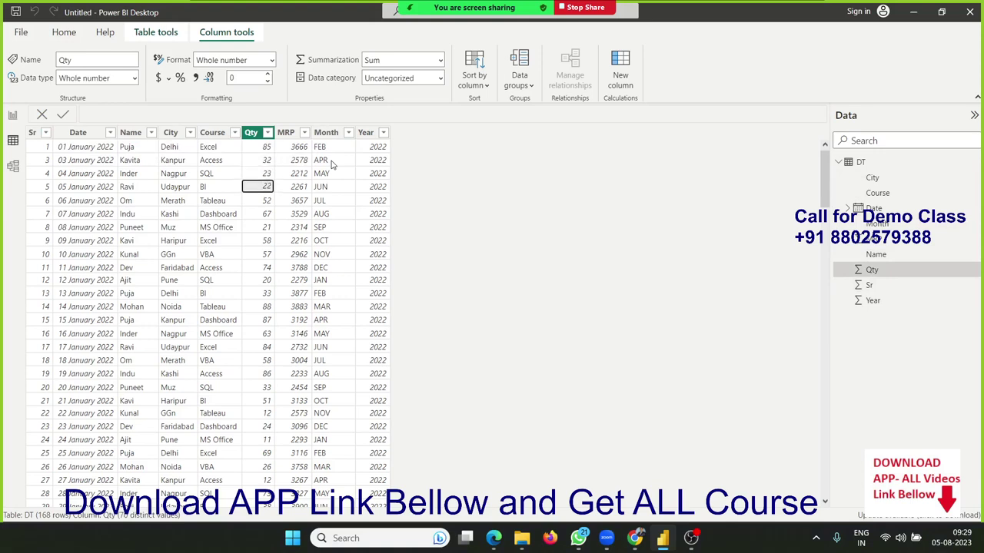
key(Down)
key(Down)
key(Down)
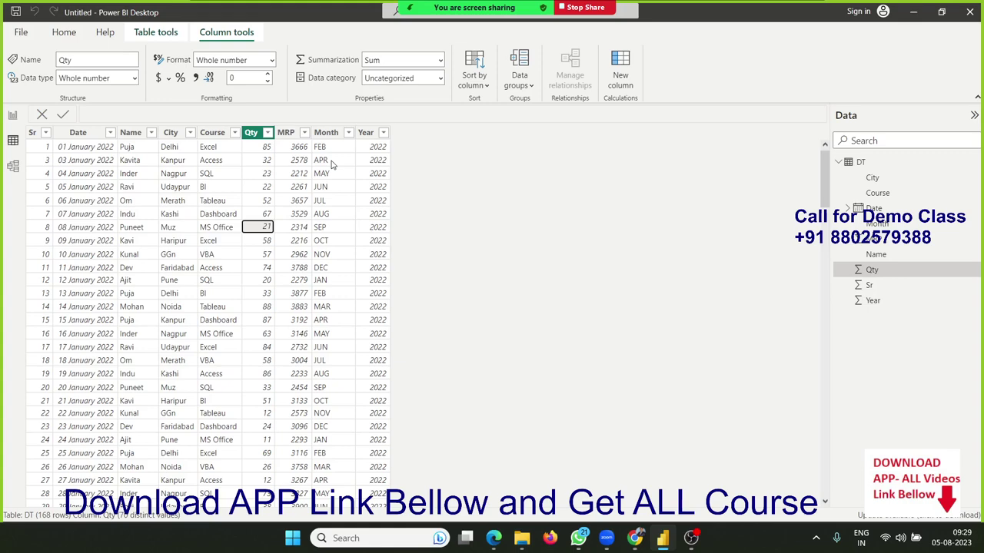
click(618, 77)
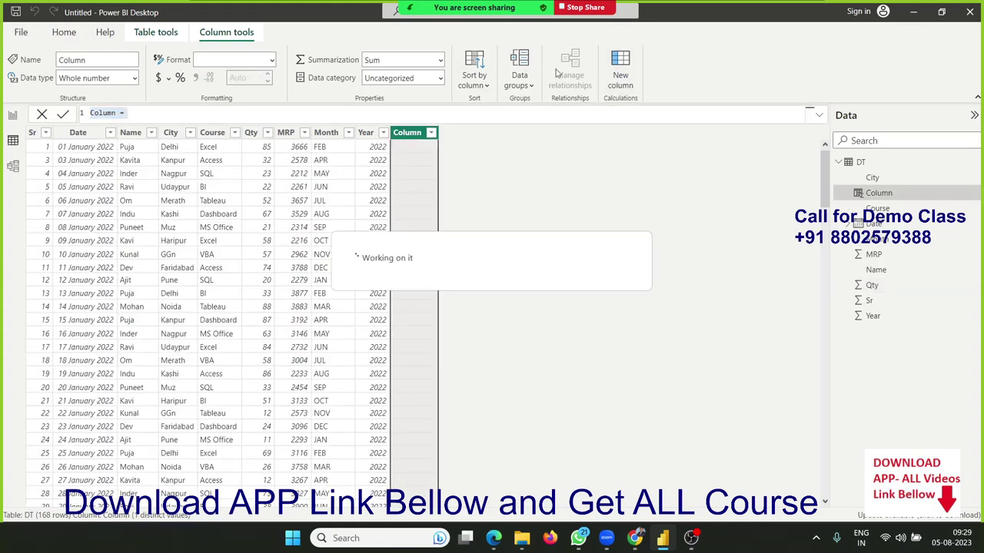
drag(89, 113, 116, 113)
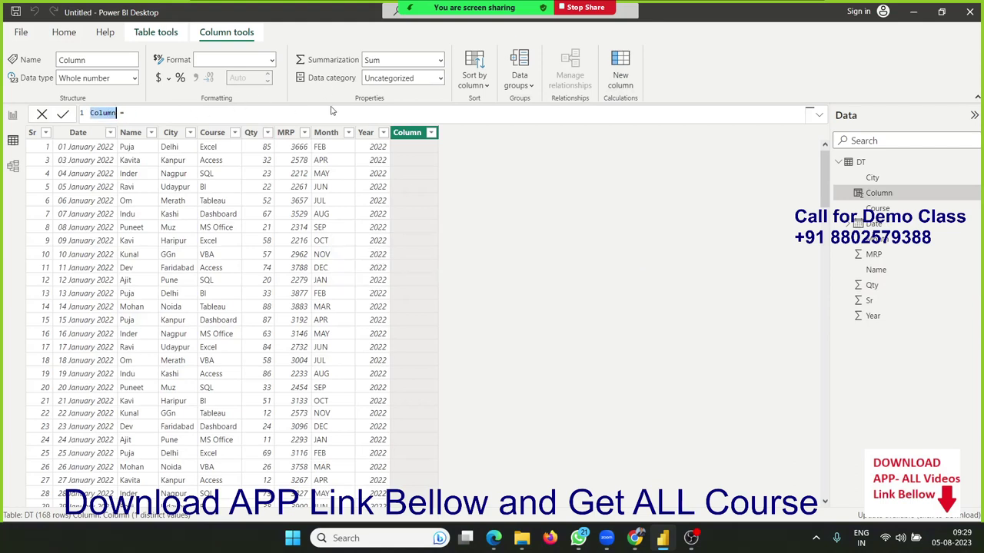
text(>50 = )
text(DT[Qty])
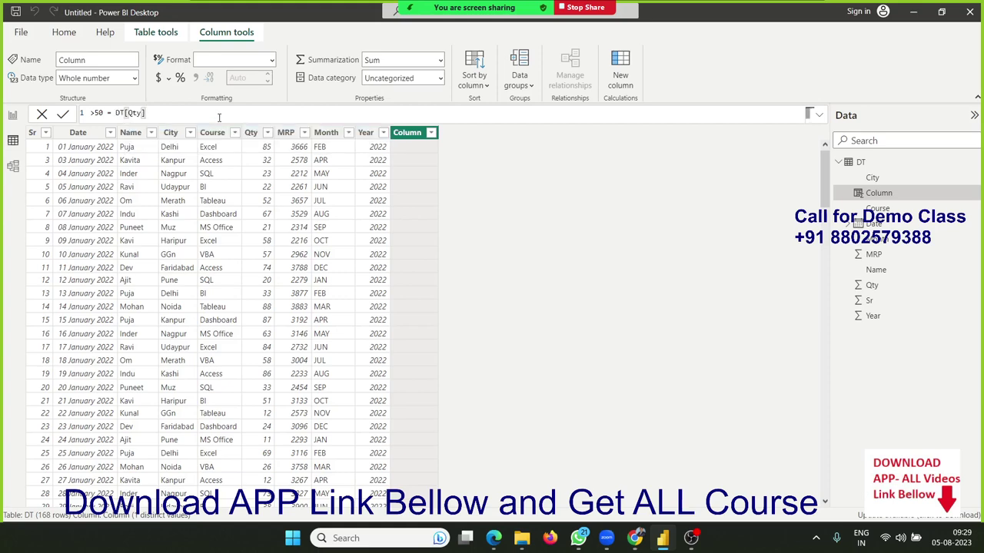
text(>50)
key(Return)
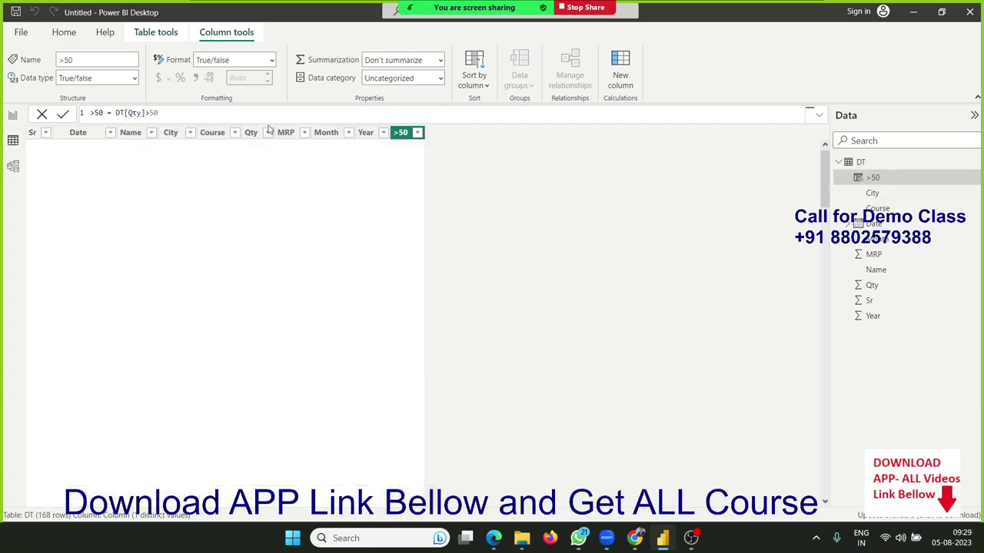
click(12, 115)
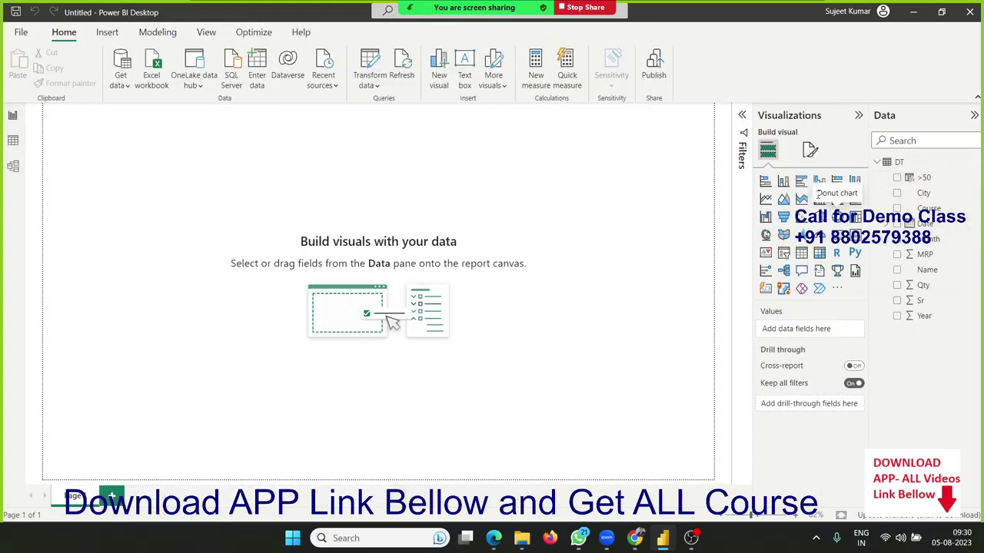
Build a clustered column chart of Sum of Qty by Month.
click(819, 181)
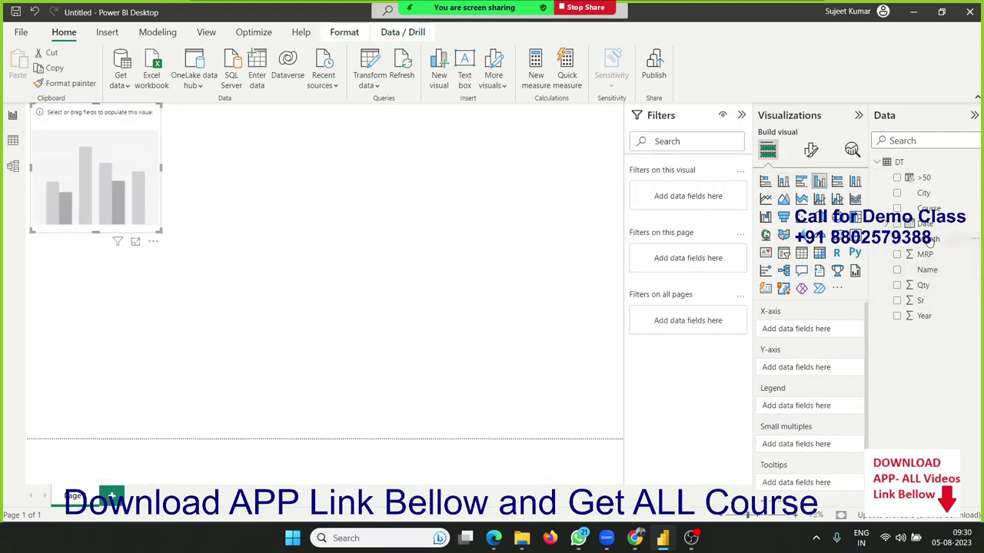
mouse_move(934, 248)
mouse_down()
mouse_move(366, 232)
mouse_move(173, 204)
mouse_up()
drag(951, 293, 271, 226)
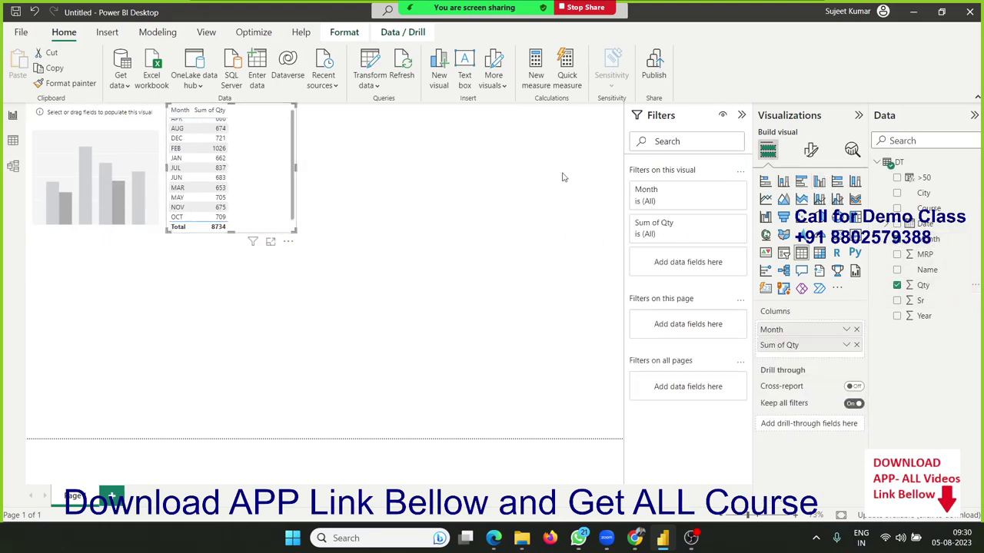
click(822, 188)
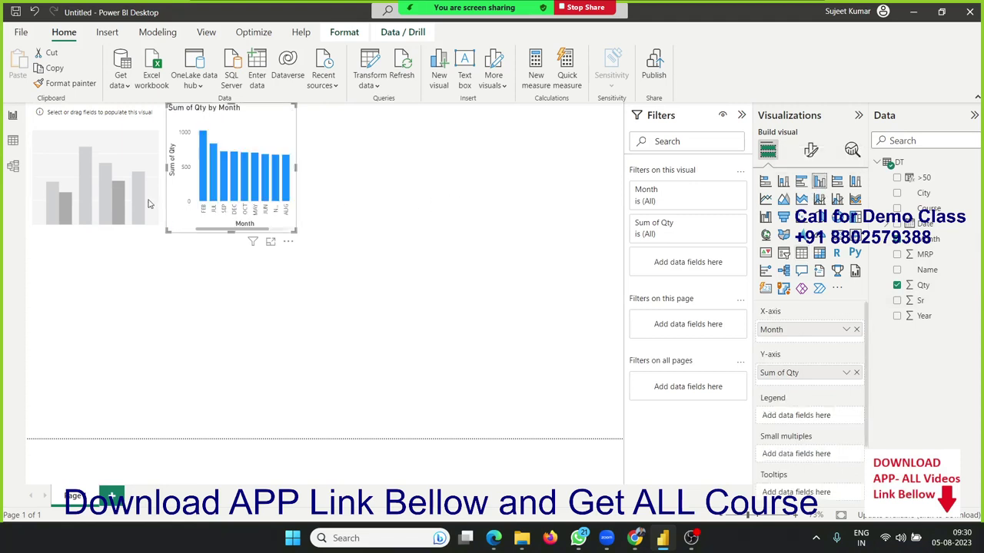
Delete the empty placeholder visual and enlarge the Month column chart.
click(119, 199)
key(Delete)
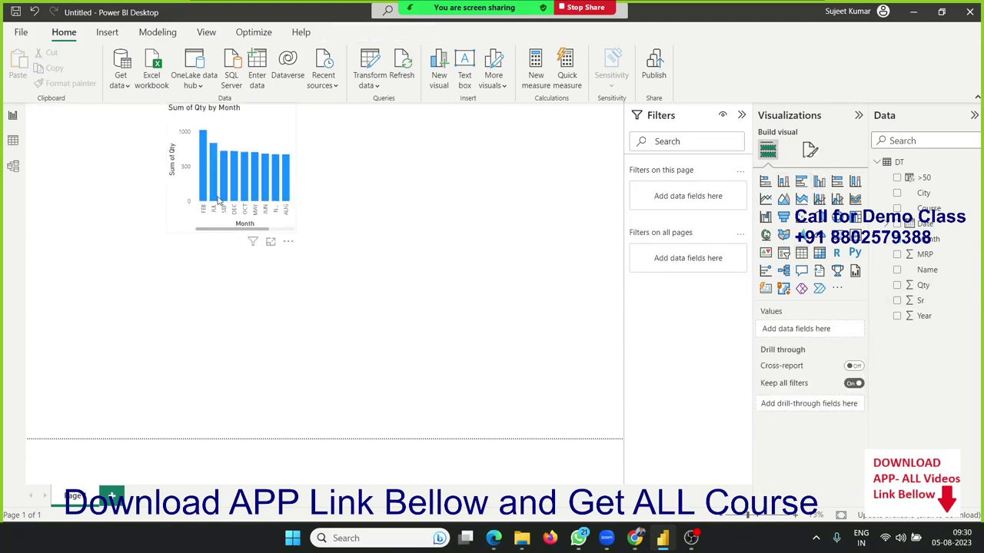
click(169, 215)
drag(163, 169, 27, 169)
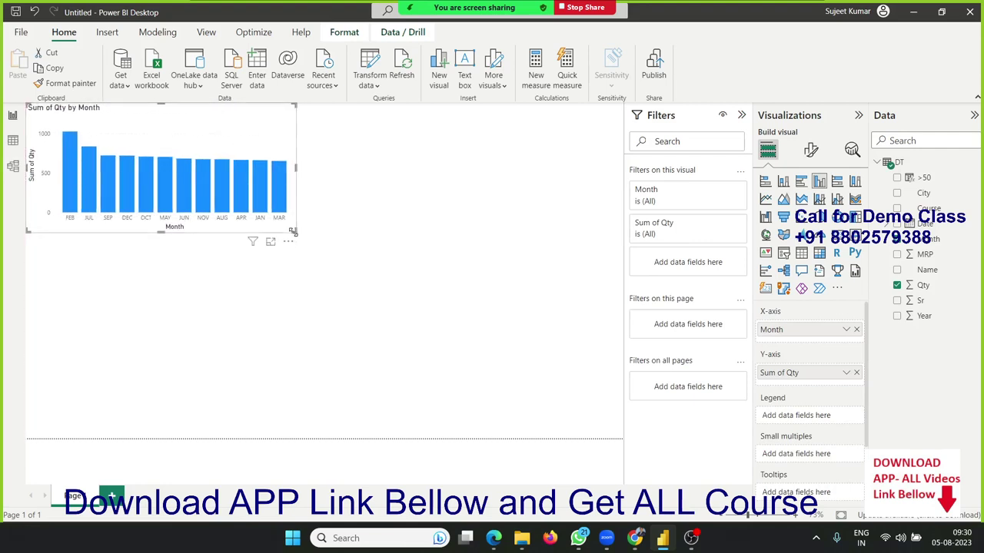
drag(293, 231, 400, 295)
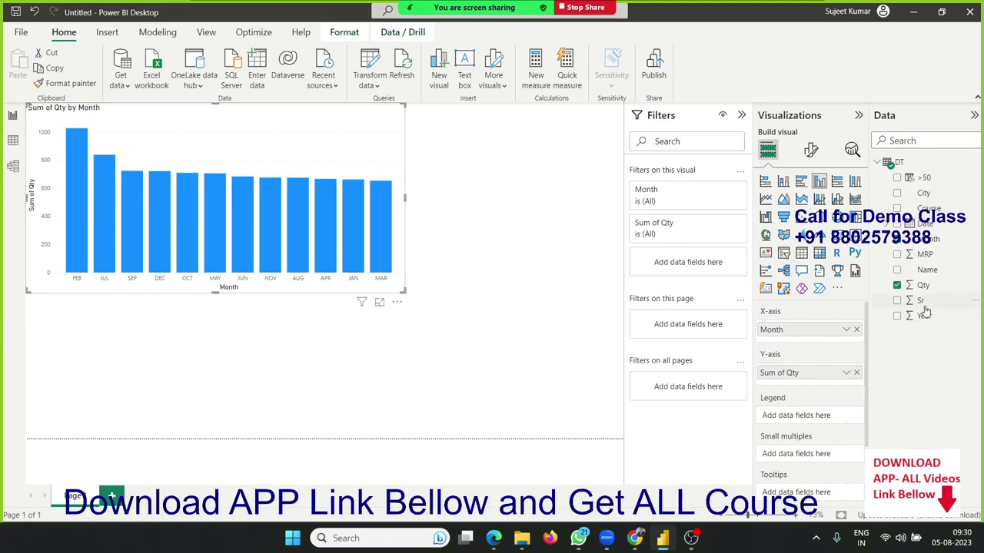
drag(923, 288, 679, 367)
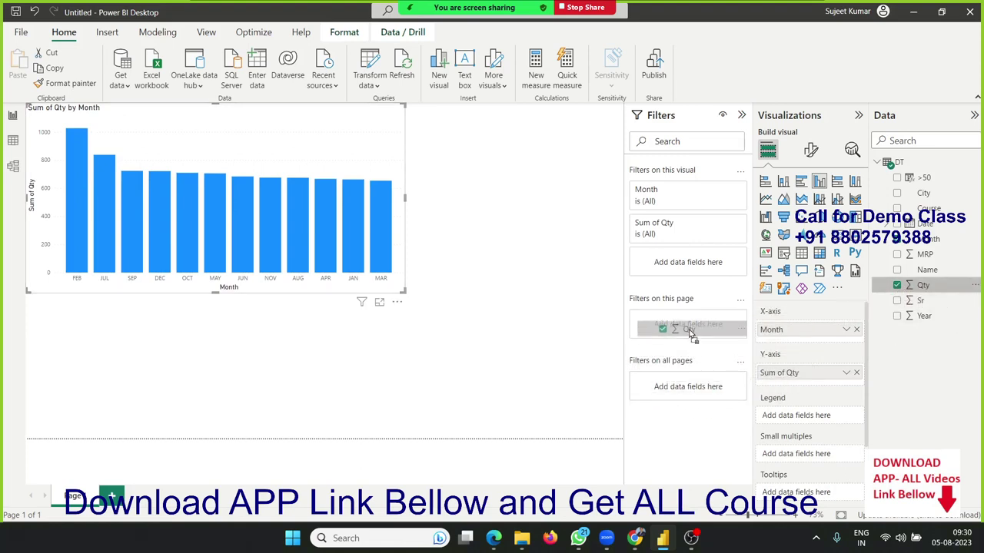
Apply an advanced page filter on Qty with condition 'is greater than' 50.
drag(680, 368, 688, 326)
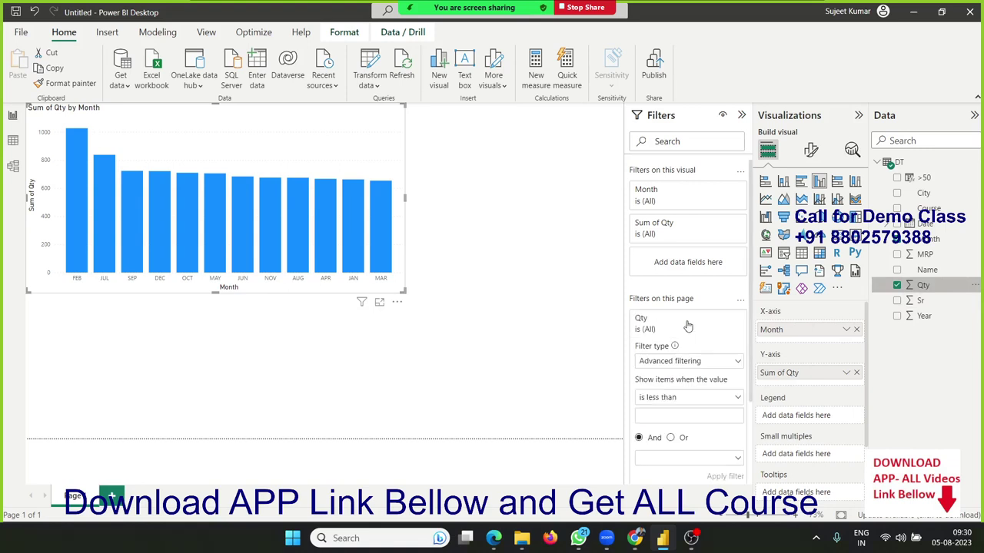
click(672, 362)
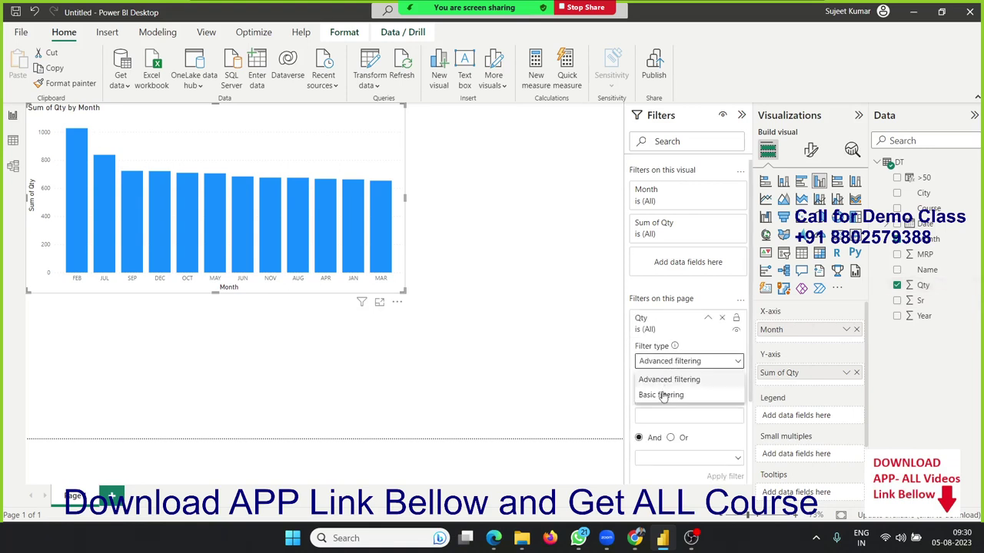
click(657, 380)
scroll(668, 393, down, 2)
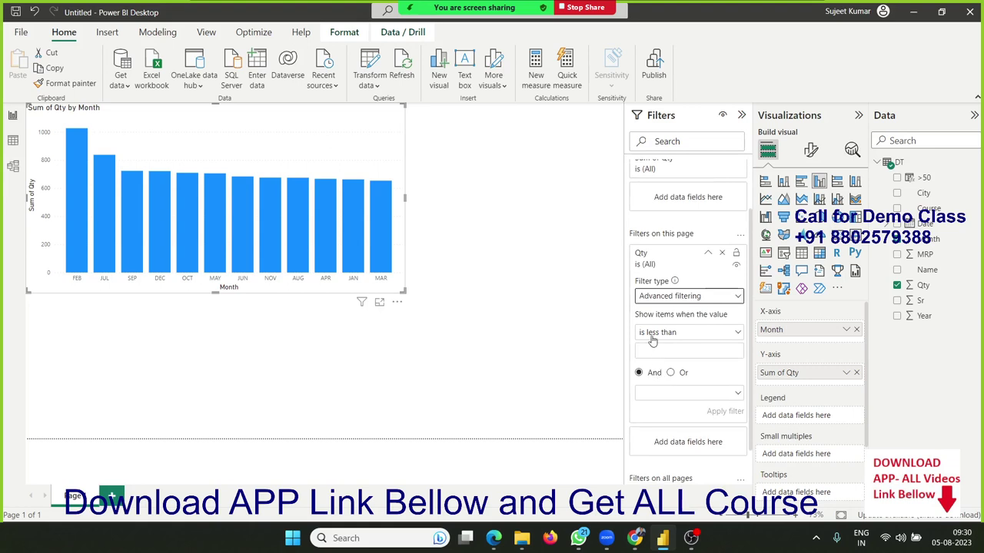
click(652, 340)
click(666, 380)
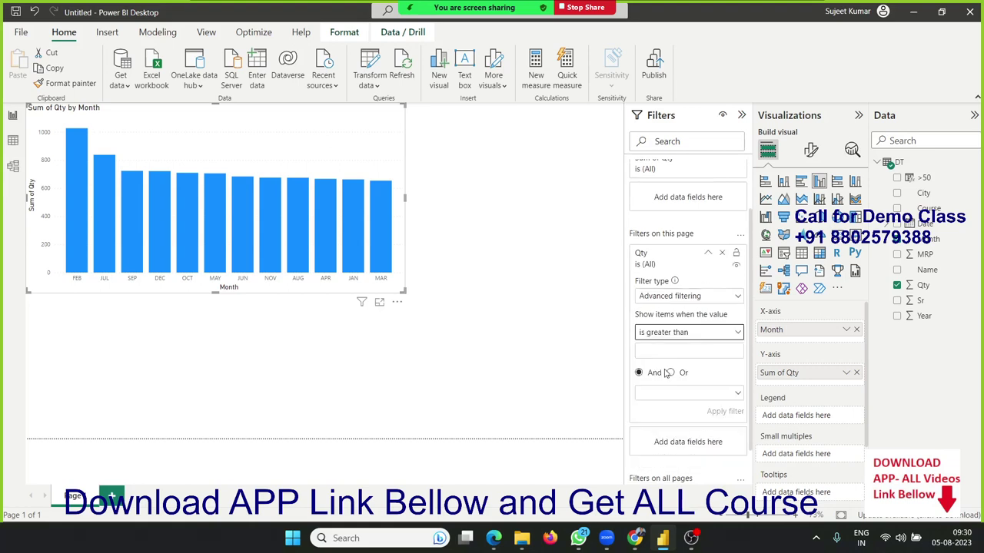
click(660, 352)
text(50)
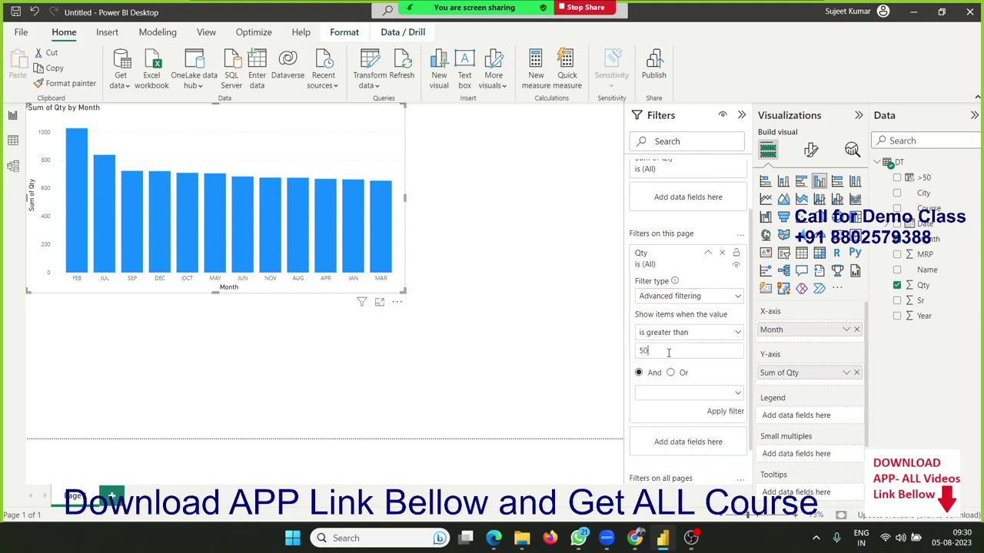
click(726, 413)
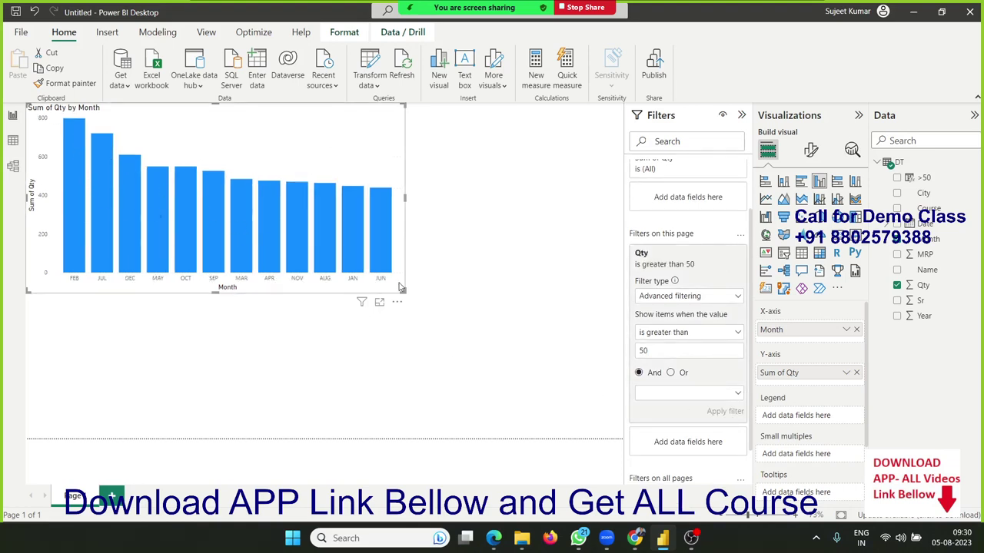
click(453, 361)
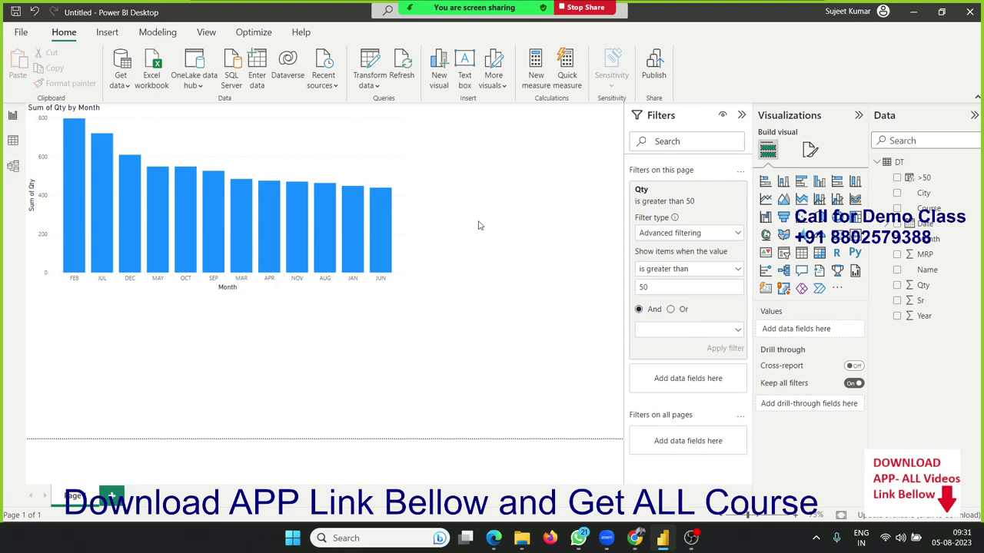
click(354, 143)
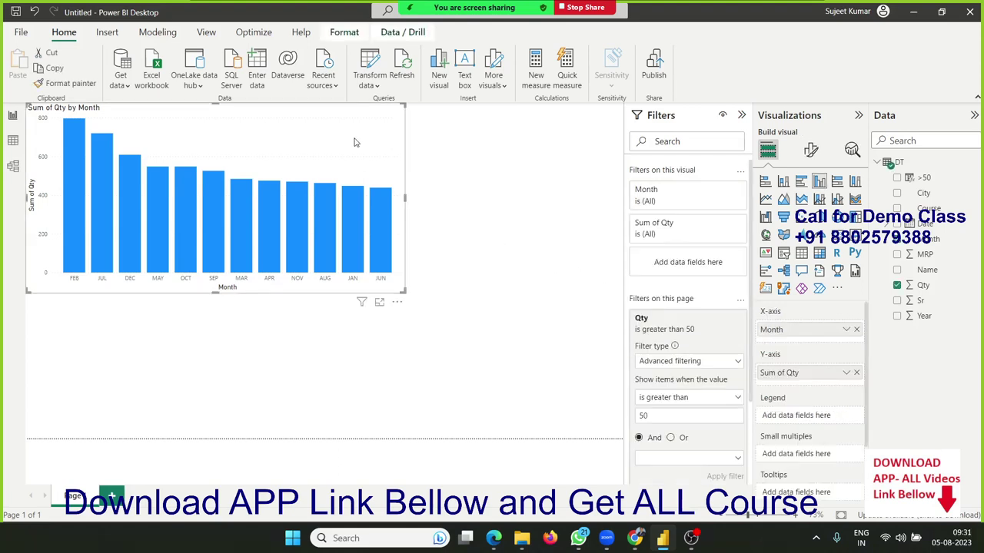
Delete the column chart from the report page.
key(Delete)
click(13, 142)
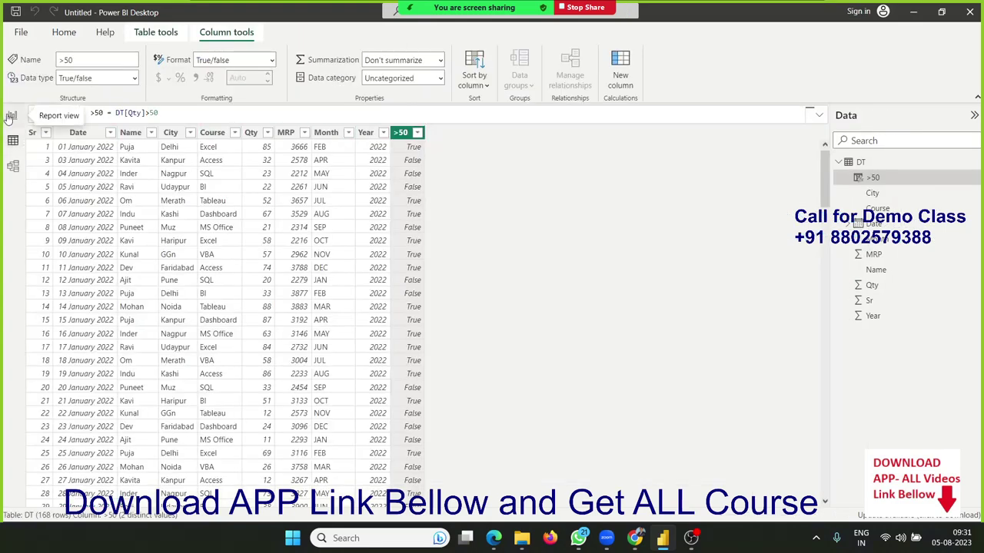
click(11, 116)
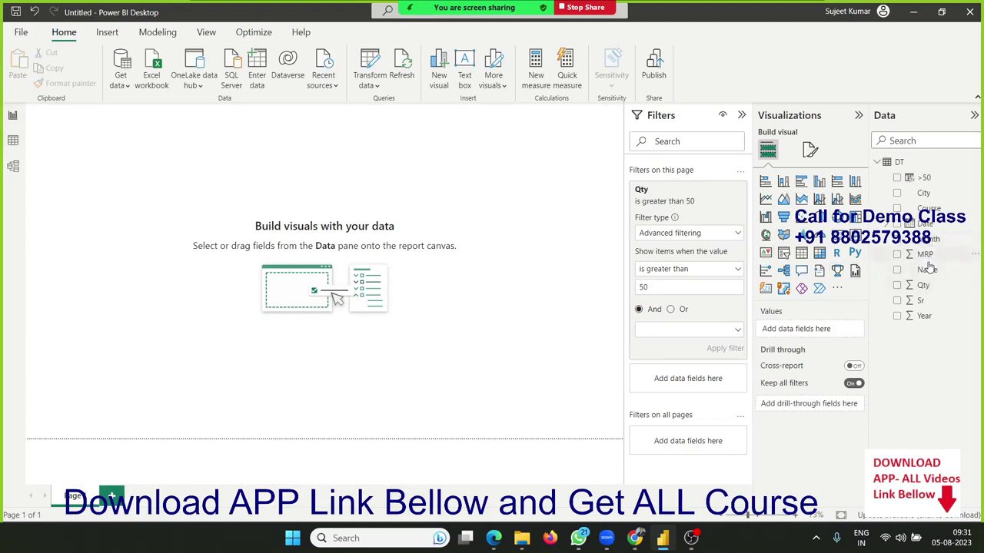
Build a table of Month with Count of >50, totalling 90.
drag(926, 239, 286, 205)
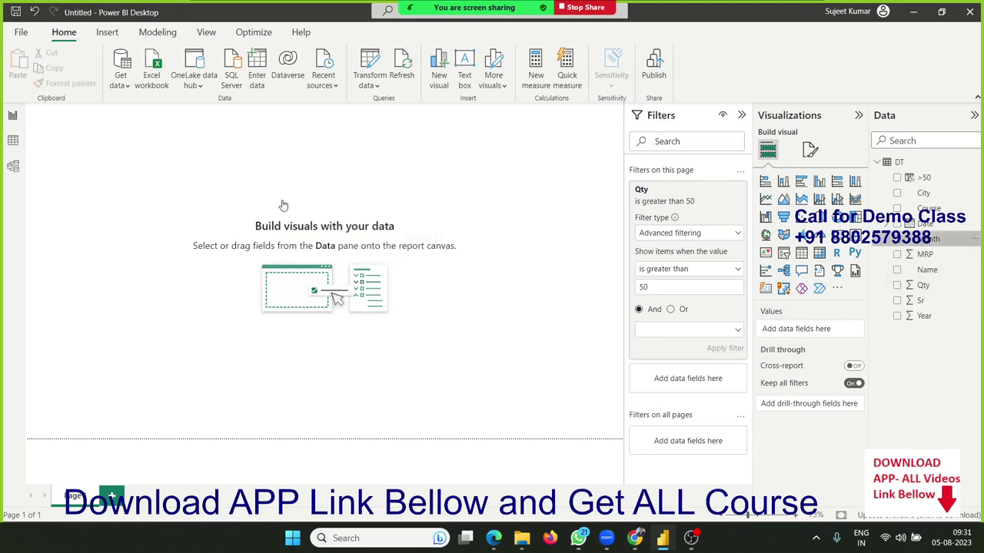
click(926, 178)
drag(926, 178, 347, 256)
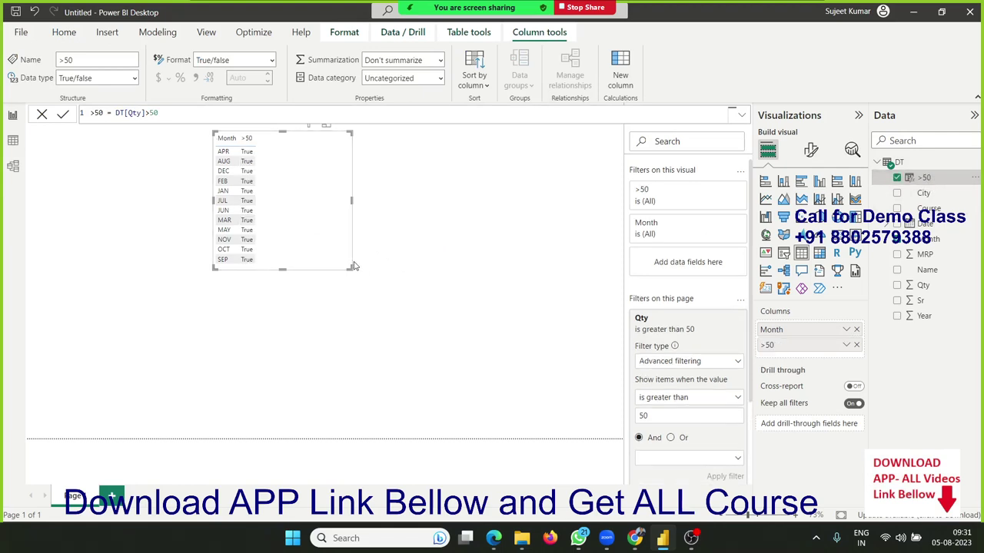
drag(350, 266, 374, 335)
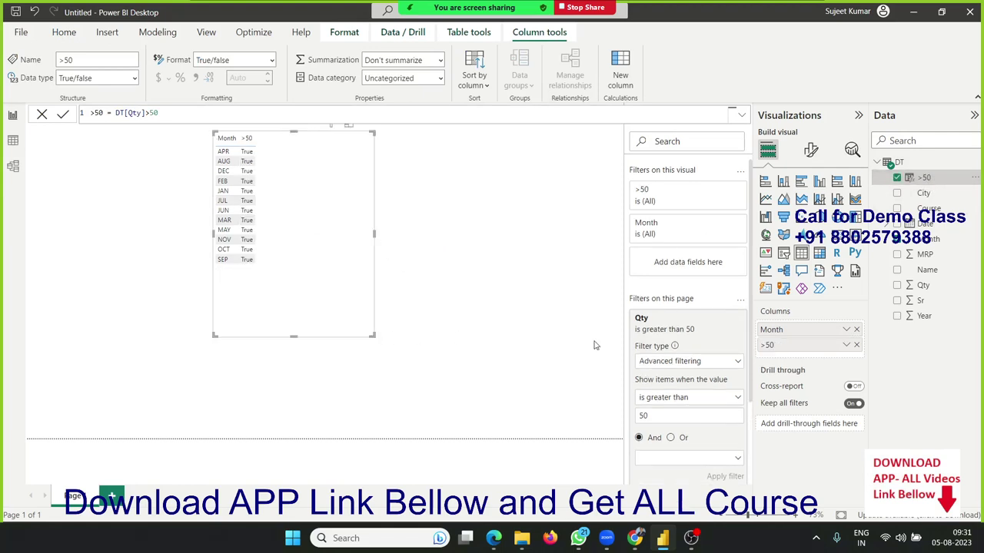
click(845, 346)
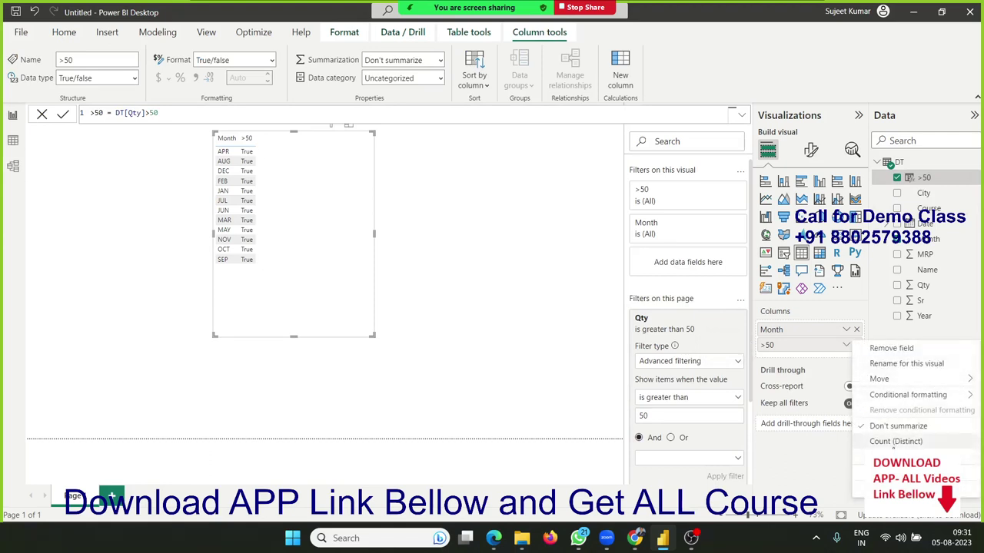
click(880, 457)
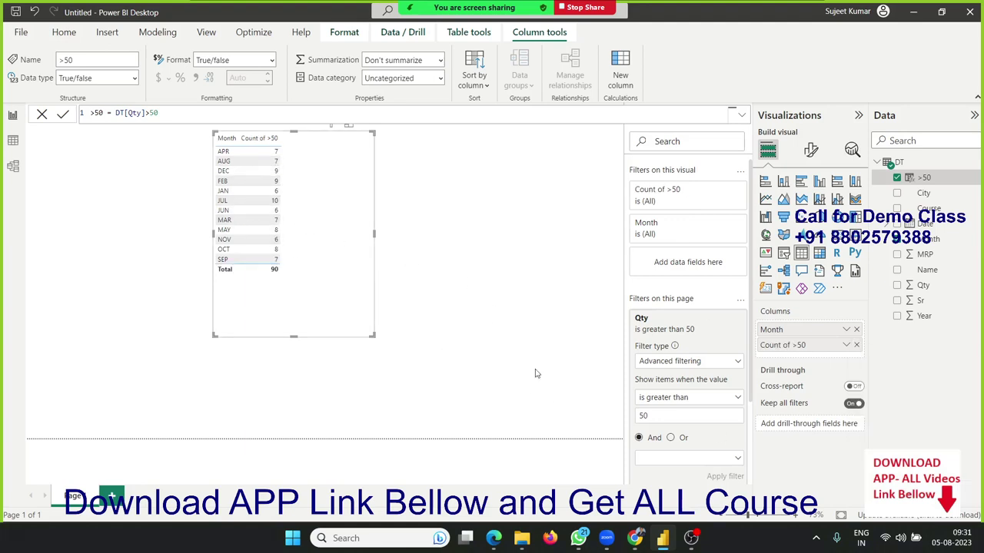
click(845, 345)
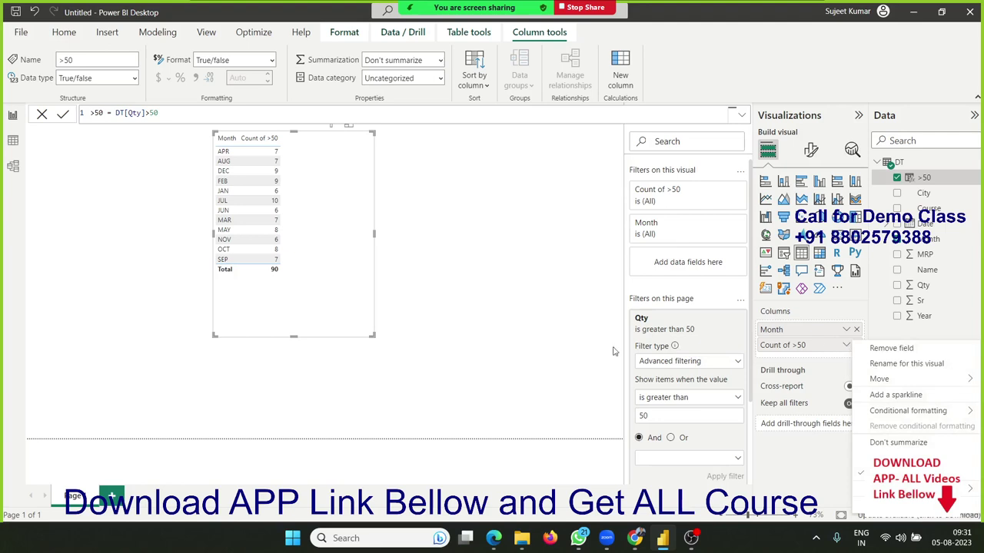
click(503, 327)
click(437, 226)
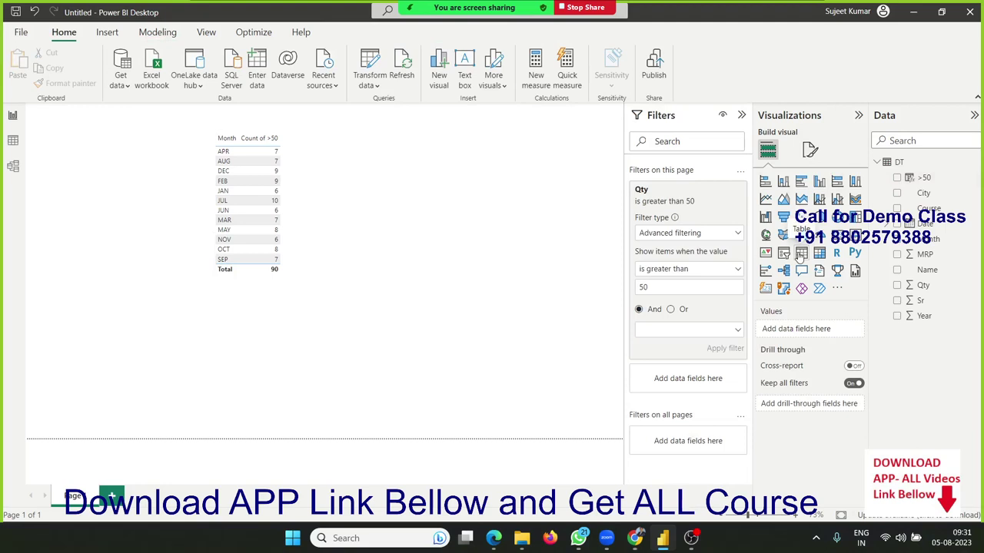
click(778, 257)
drag(157, 352, 345, 144)
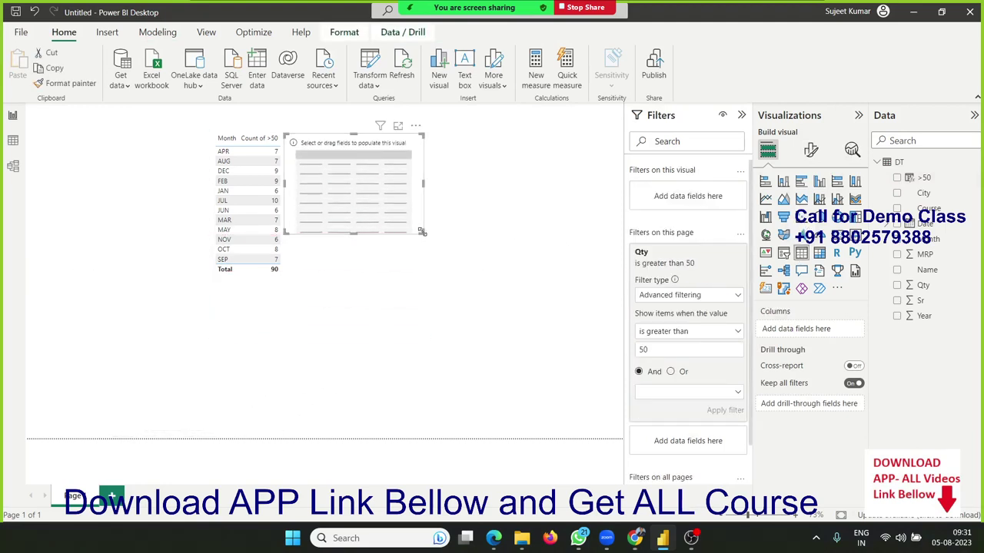
drag(421, 231, 428, 269)
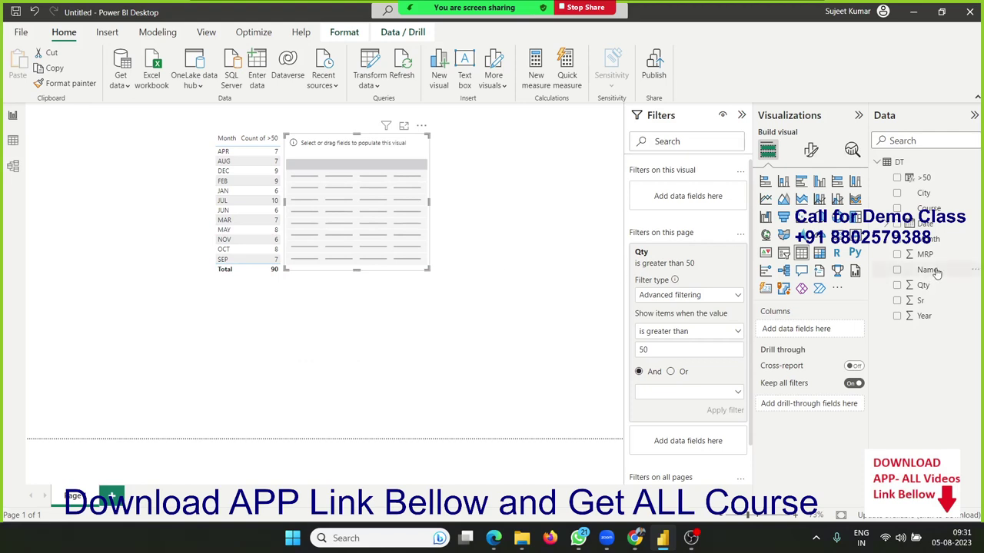
drag(928, 241, 373, 218)
drag(923, 285, 377, 237)
click(845, 346)
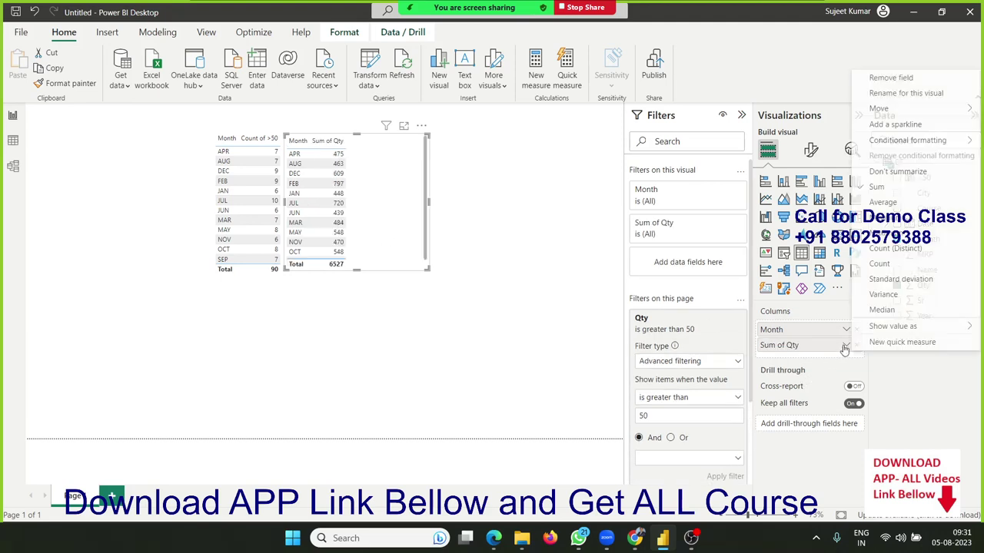
click(880, 263)
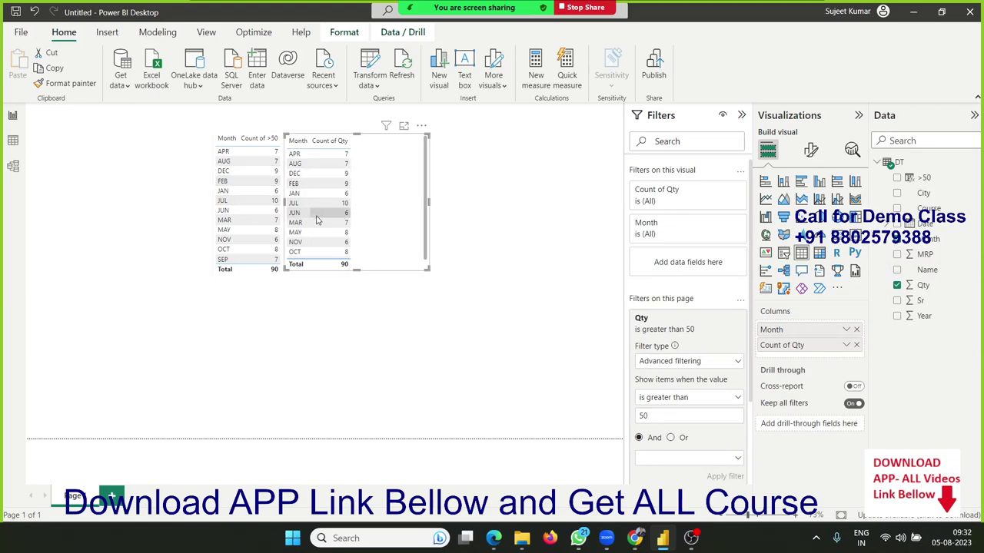
key(Delete)
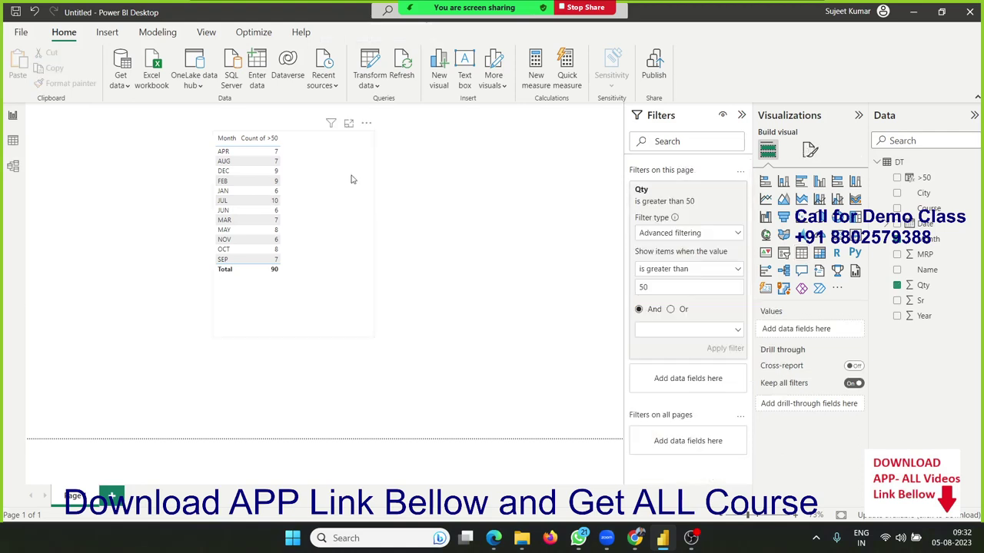
Convert the Count of >50 table into a matrix with >50 across Columns.
click(339, 182)
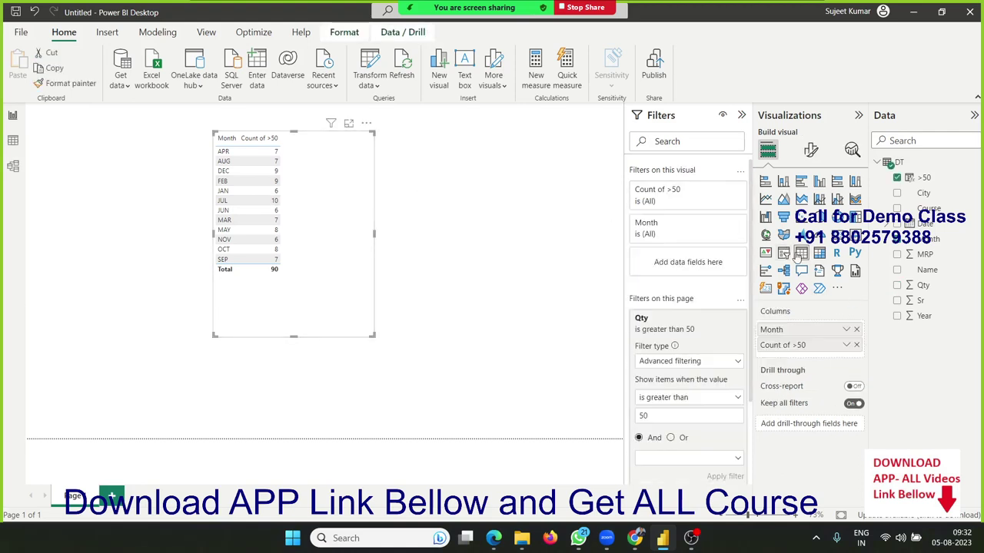
click(819, 253)
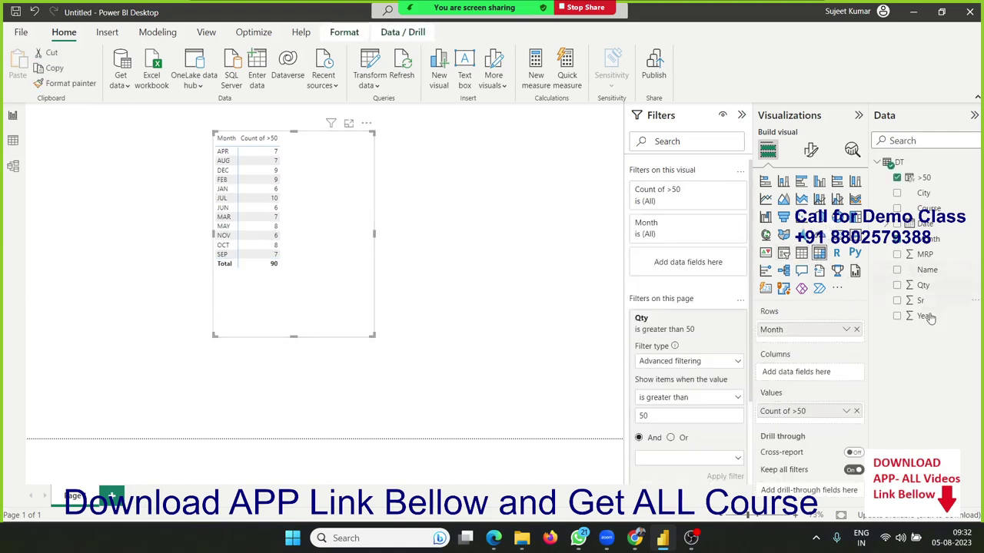
mouse_move(922, 178)
mouse_down()
mouse_move(887, 370)
mouse_move(792, 373)
mouse_up()
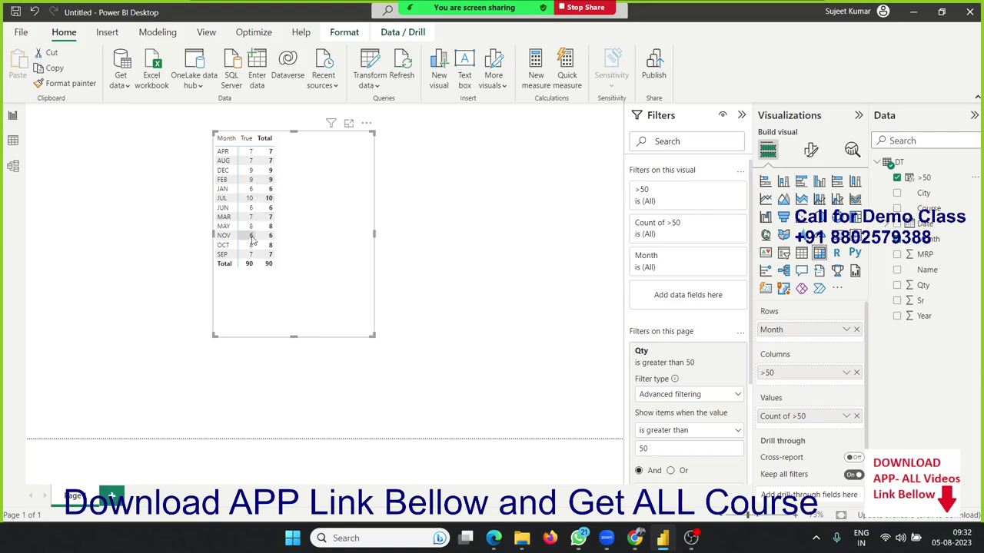
mouse_move(676, 229)
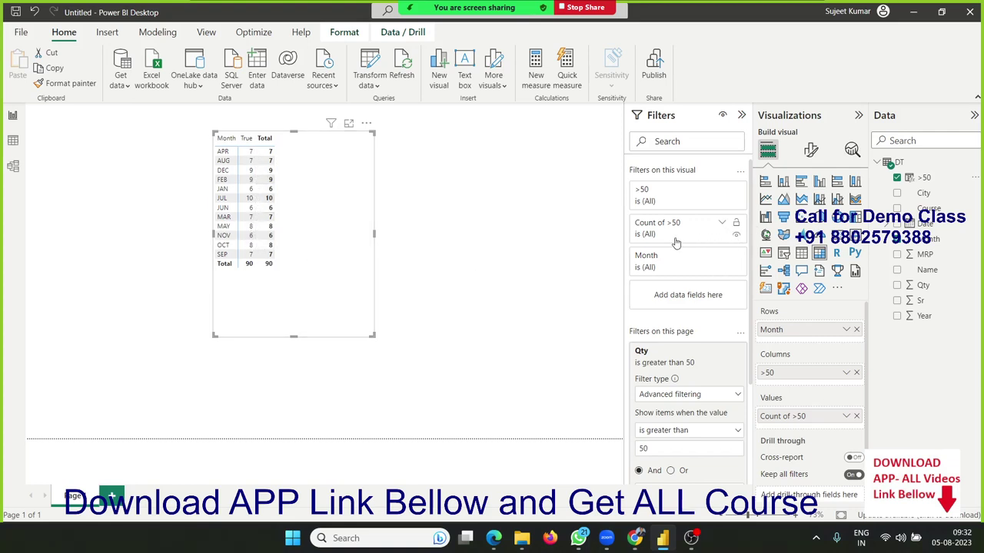
click(676, 243)
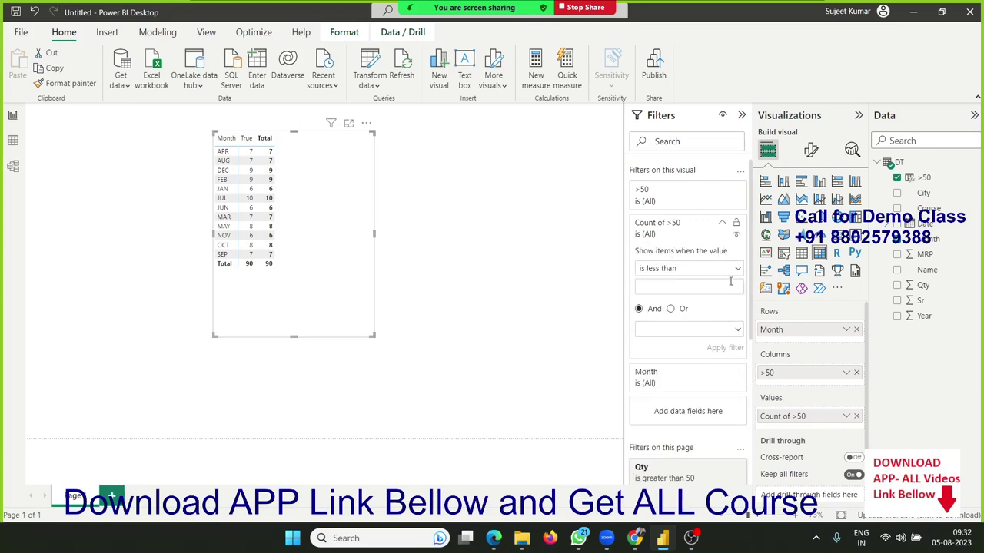
Remove the Qty greater-than-50 page filter and delete the matrix visual.
click(590, 297)
click(721, 189)
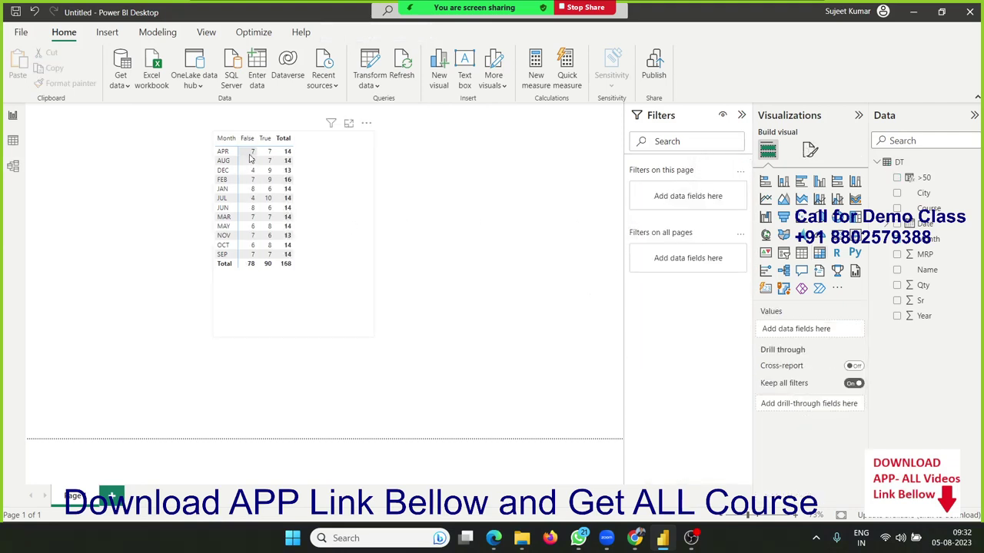
click(269, 156)
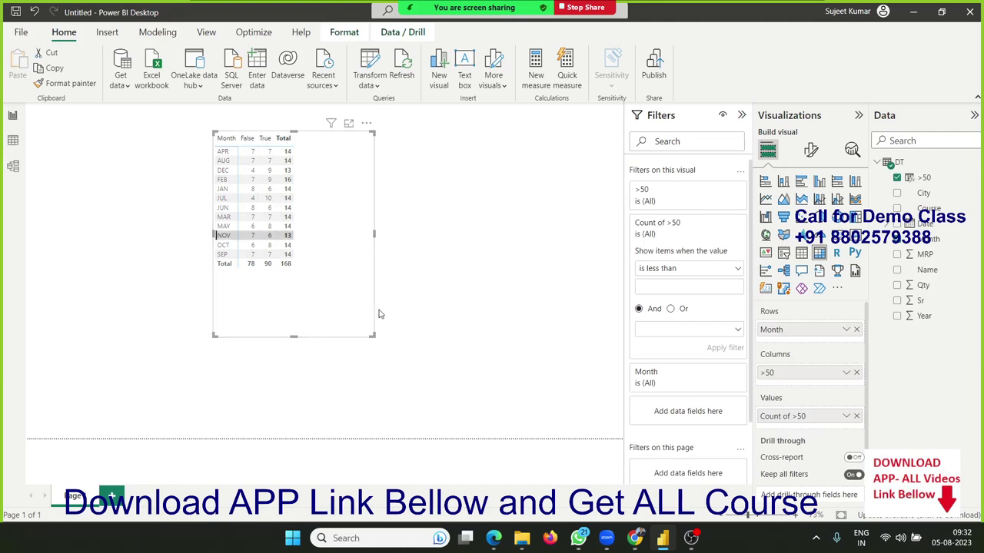
drag(372, 335, 304, 270)
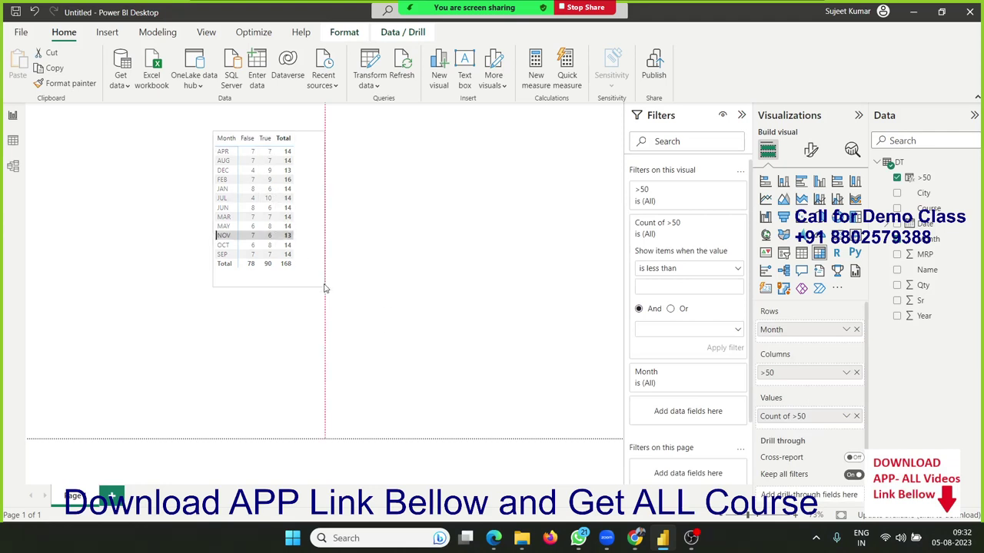
click(364, 275)
click(283, 264)
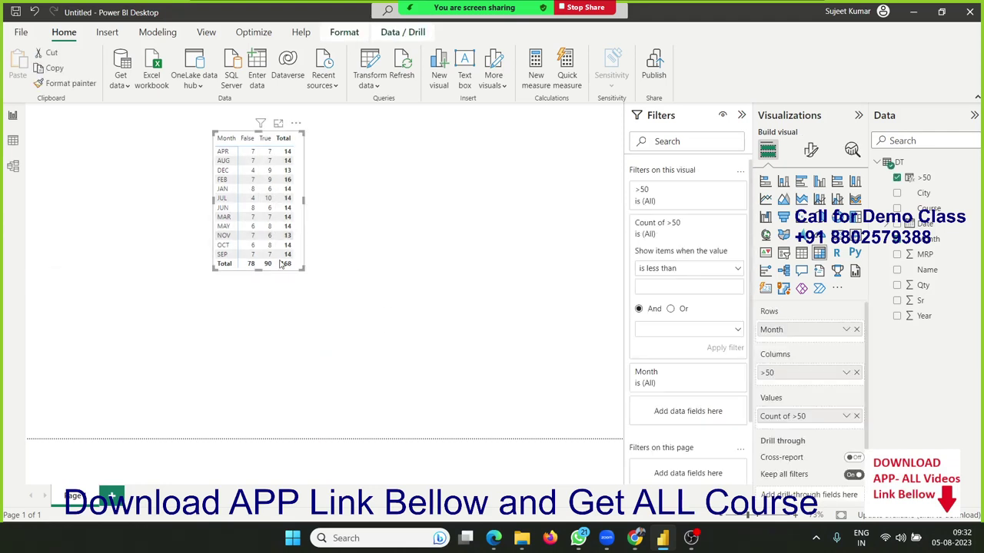
key(Delete)
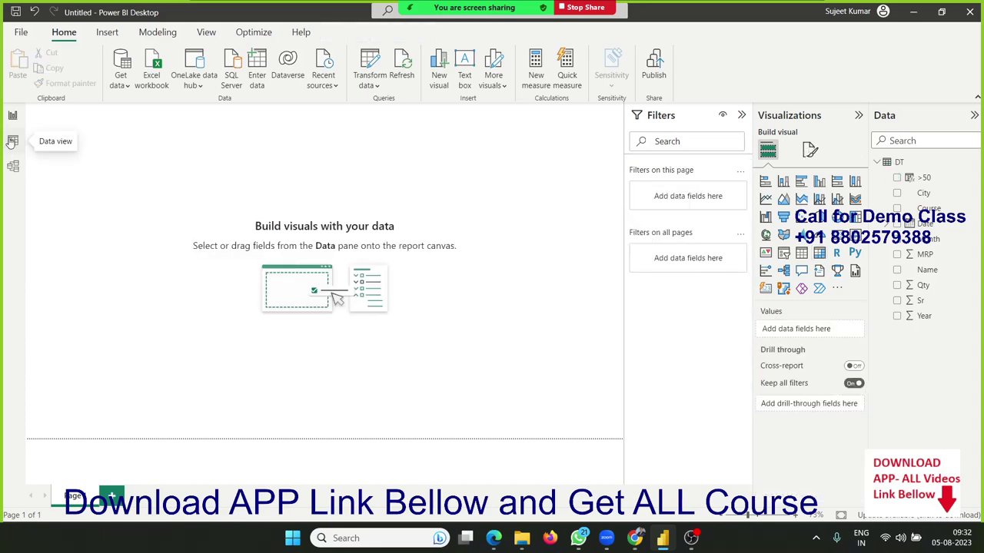
Change the >50 formula to (DT[Qty]>50)*1 so it returns whole-number 1 or 0.
click(12, 140)
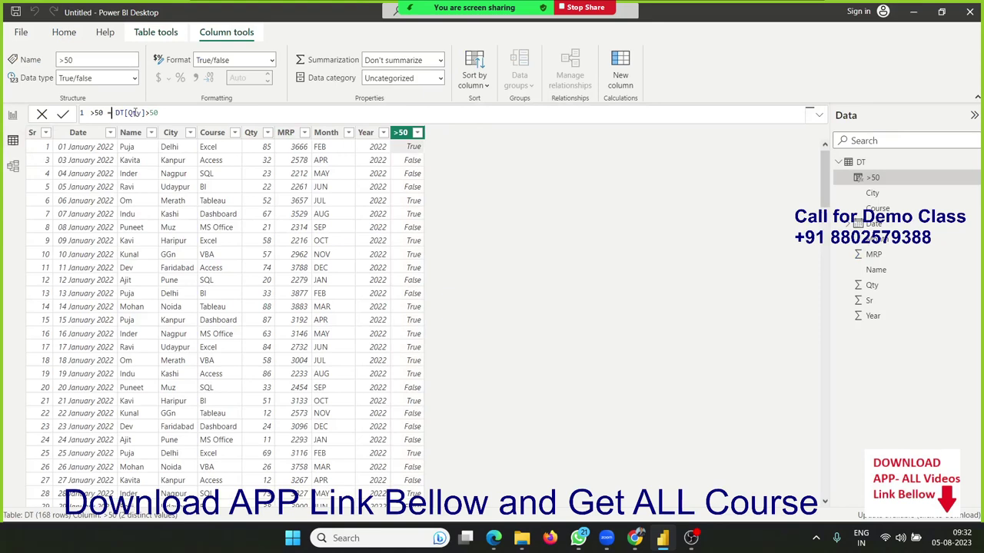
text(()
text())
text(*1)
key(Return)
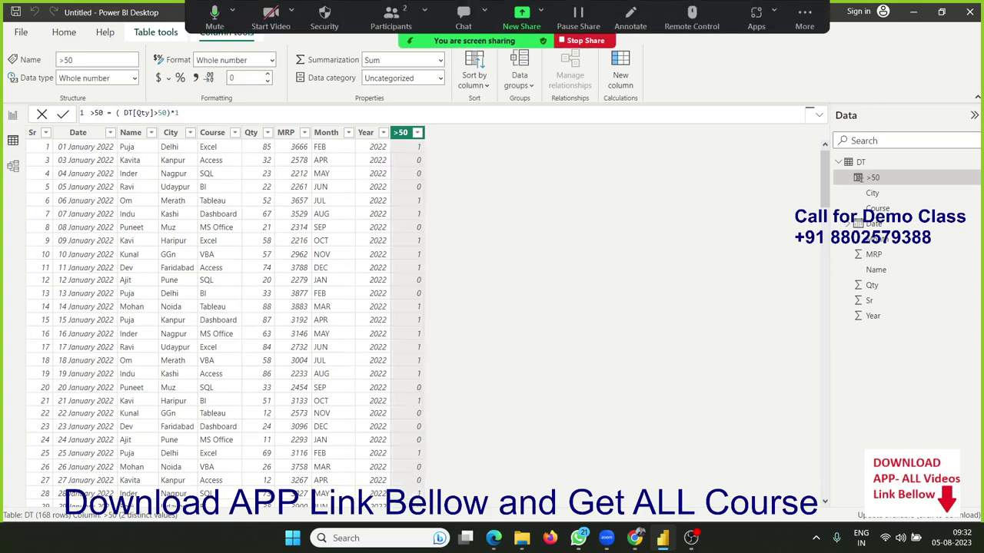
click(413, 189)
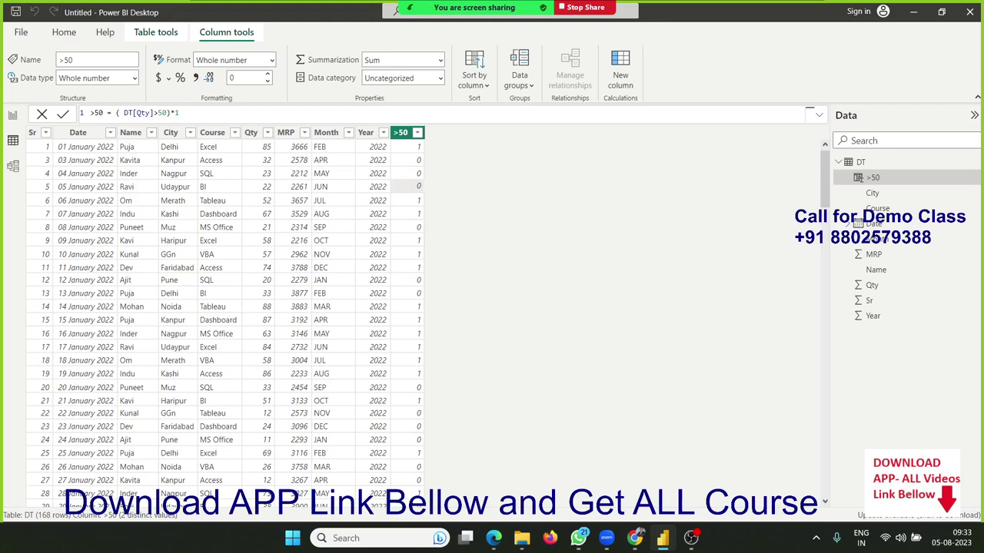
key(alt+Tab)
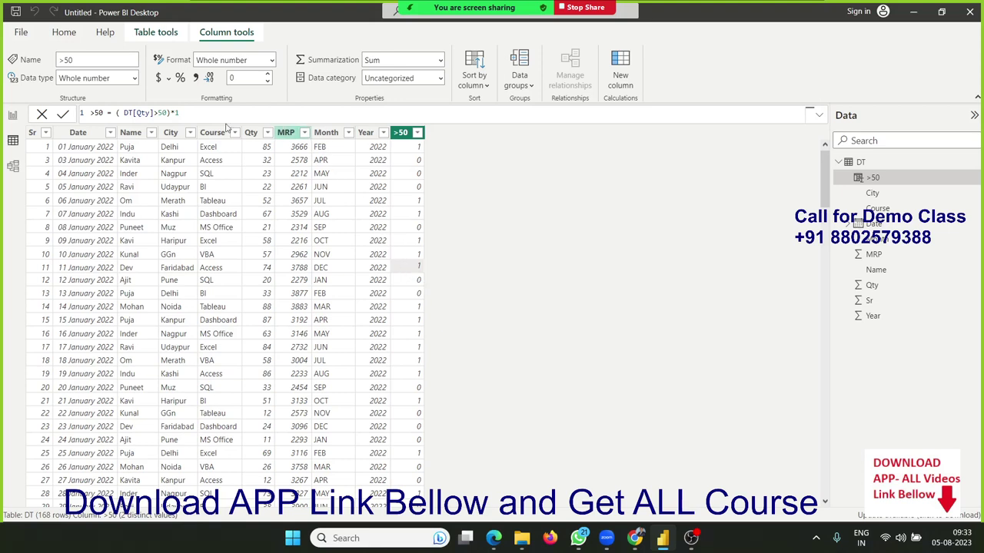
click(132, 114)
mouse_move(179, 113)
mouse_down()
mouse_move(111, 114)
mouse_move(120, 113)
mouse_up()
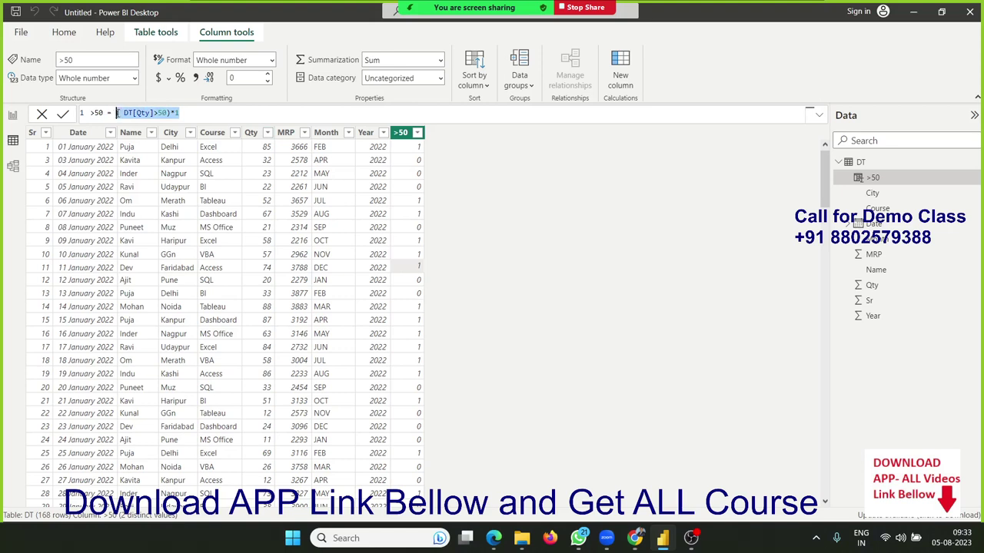
click(342, 227)
click(266, 189)
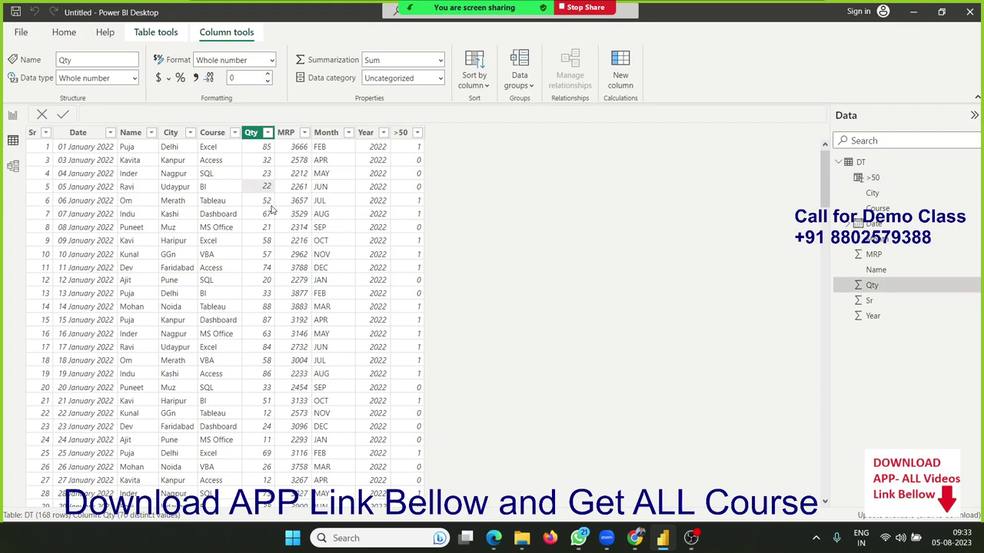
Add a column INC = IF(DT[Qty]>50, DT[Qty]*20, 0) to the DT table.
click(621, 76)
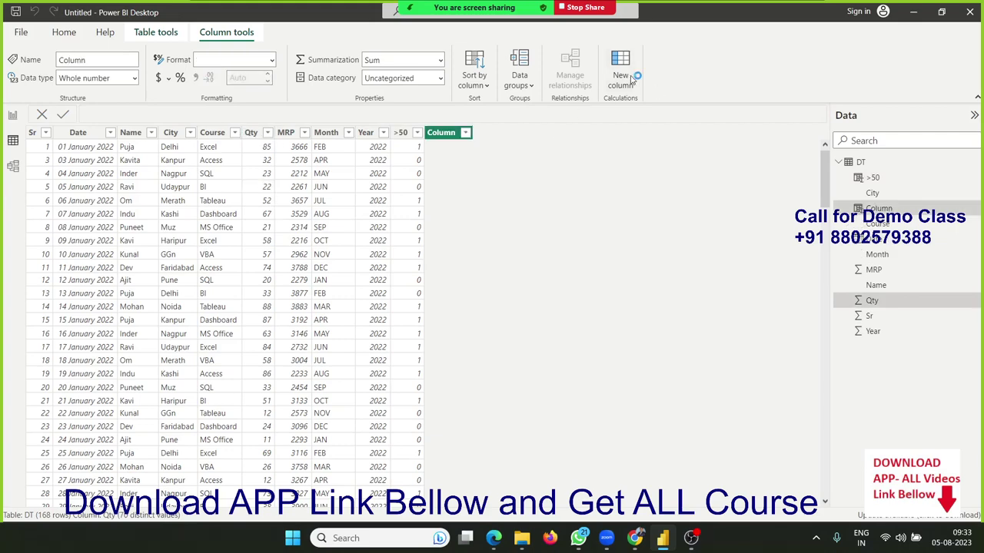
double_click(113, 114)
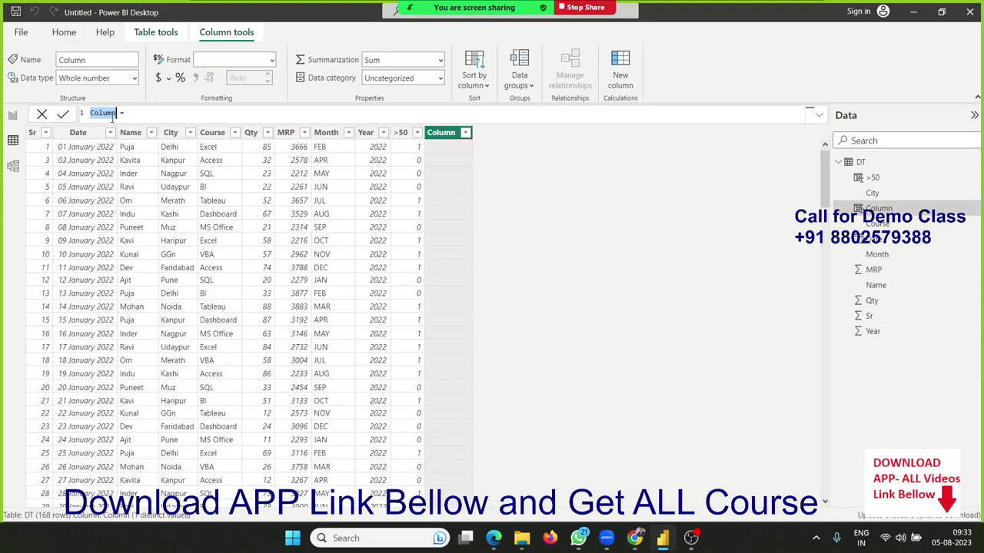
text(I)
text(NC)
click(138, 109)
text(IF()
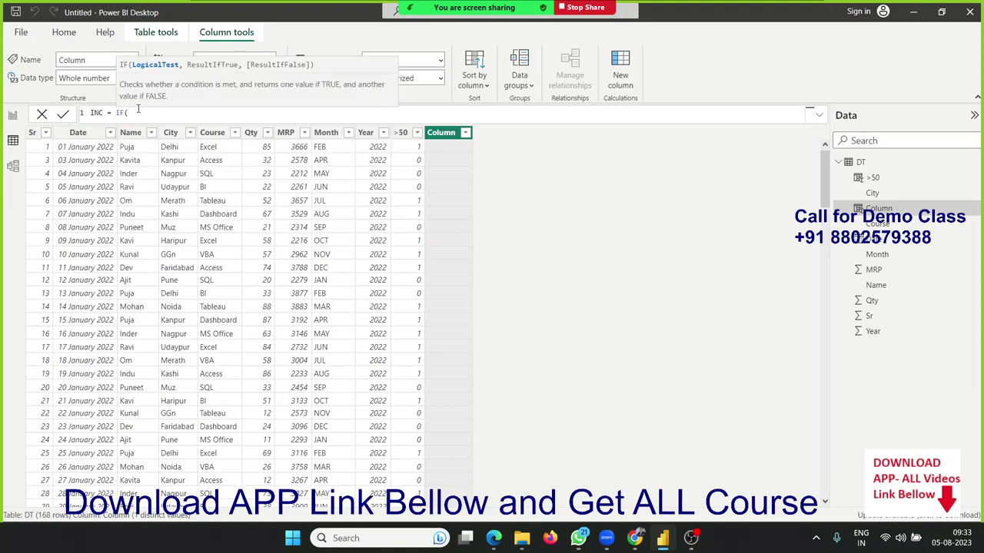
text(q)
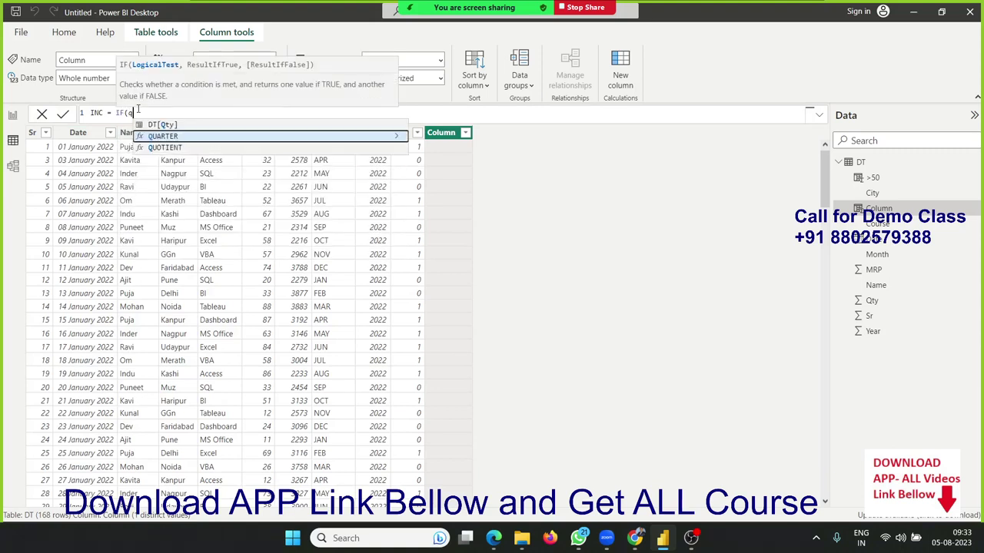
text(ty)
key(Tab)
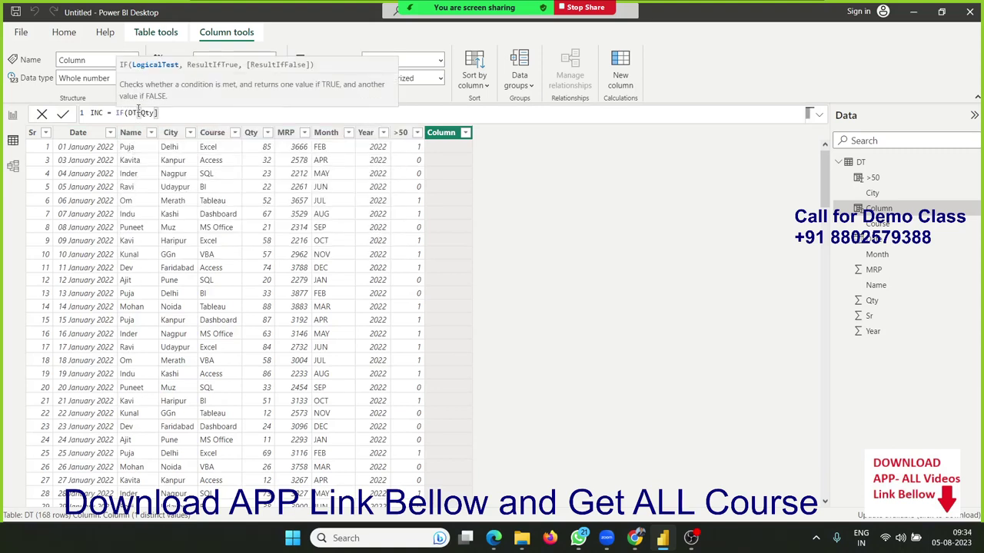
text(>50)
text(,qt)
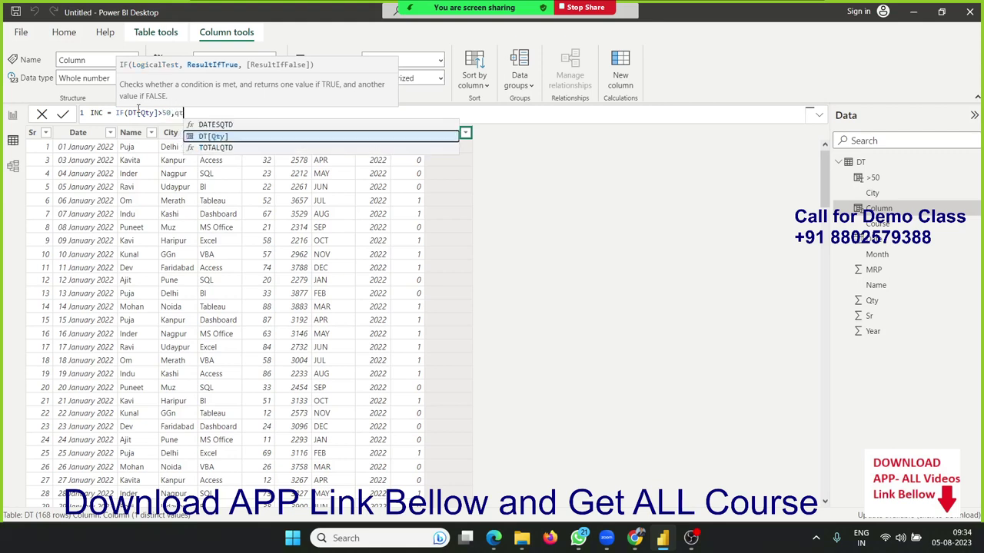
text(y)
key(Tab)
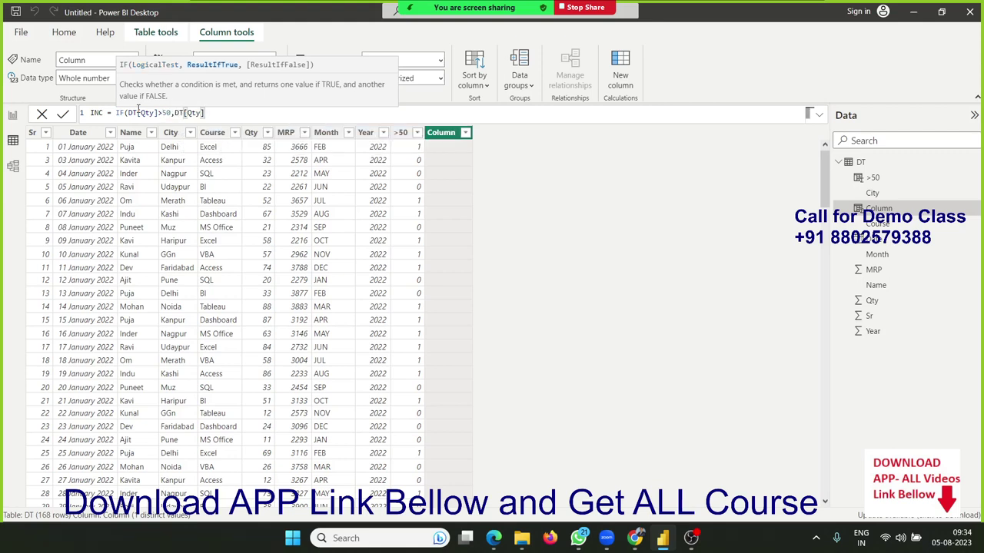
text(*20)
text(,0)
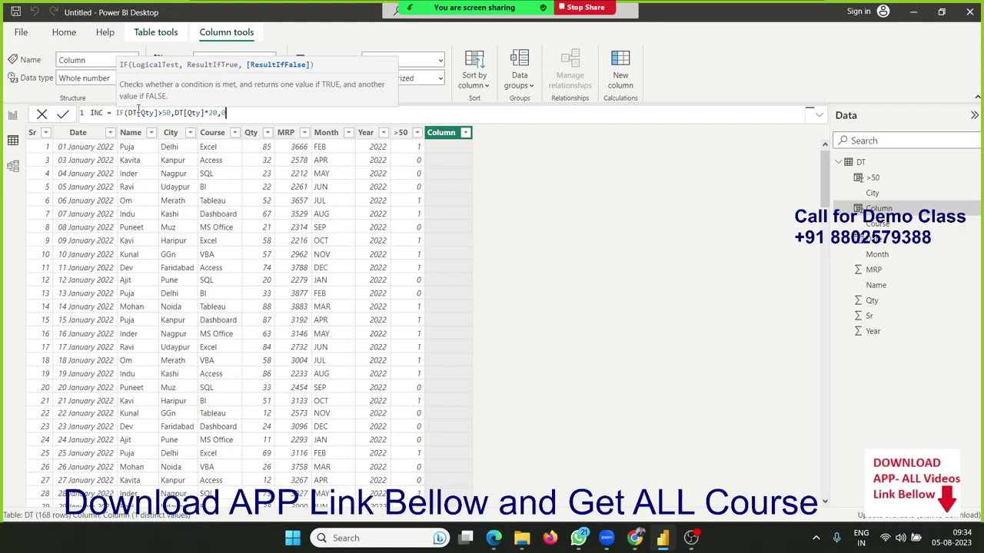
text())
key(Return)
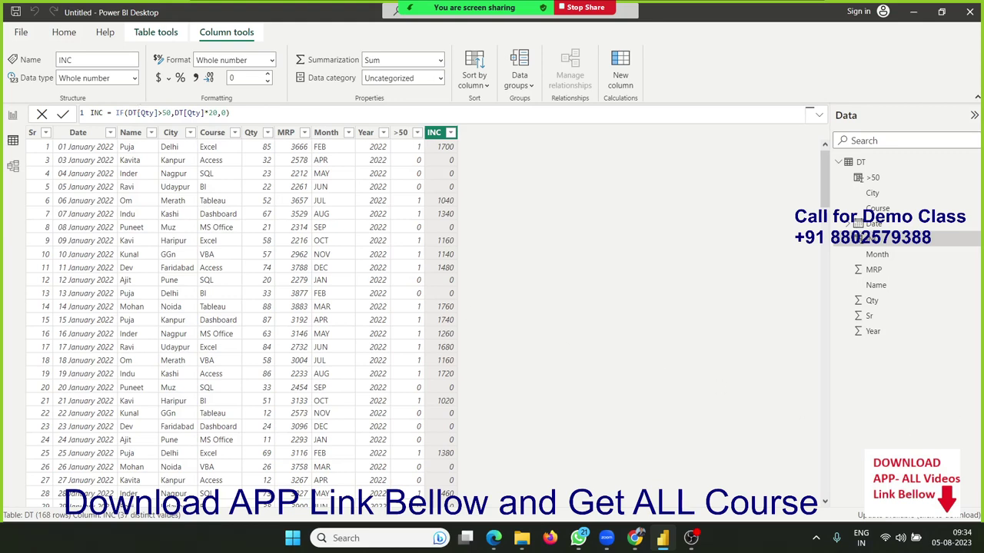
click(636, 537)
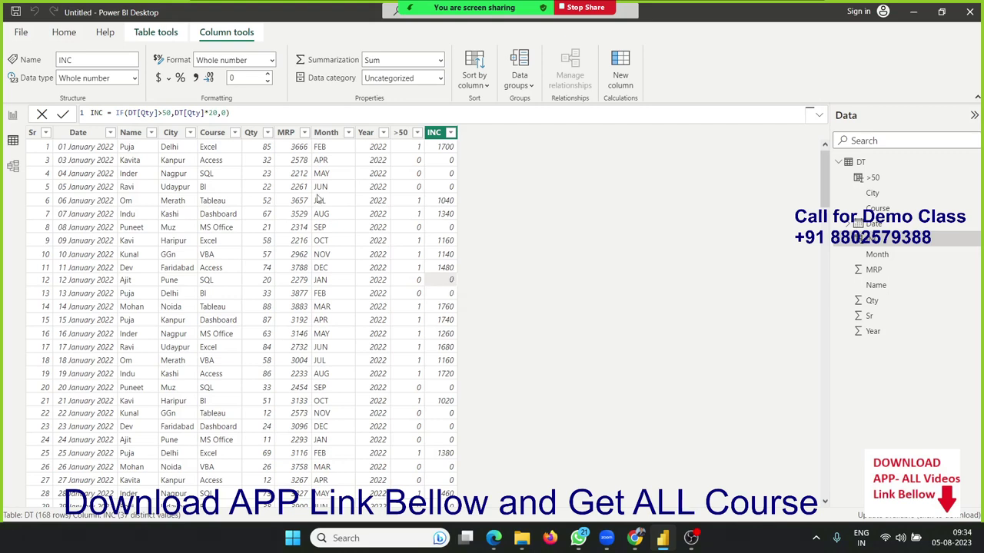
click(270, 162)
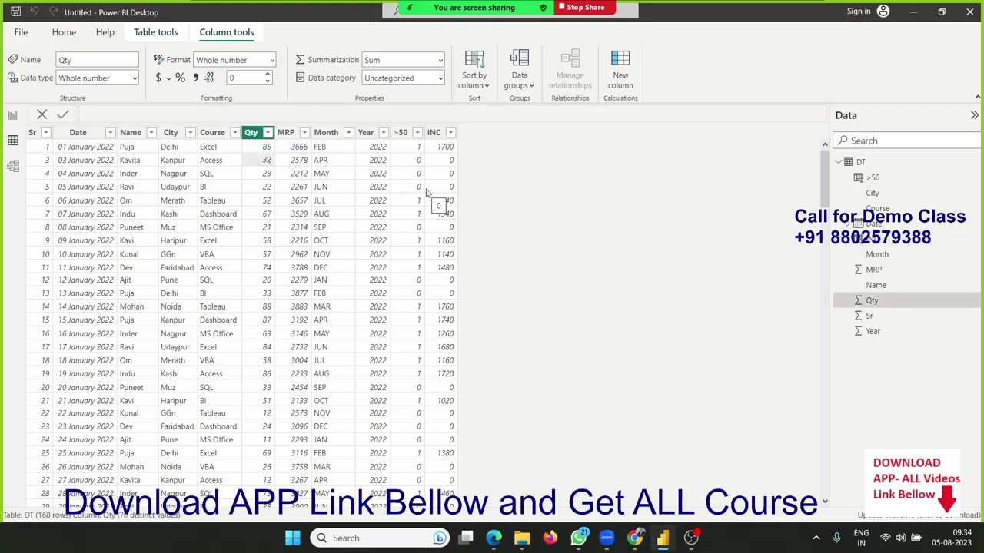
Add a DT column named INC-ADD with formula AND(DT[Qty]>50, DT[Qty]<80).
click(631, 79)
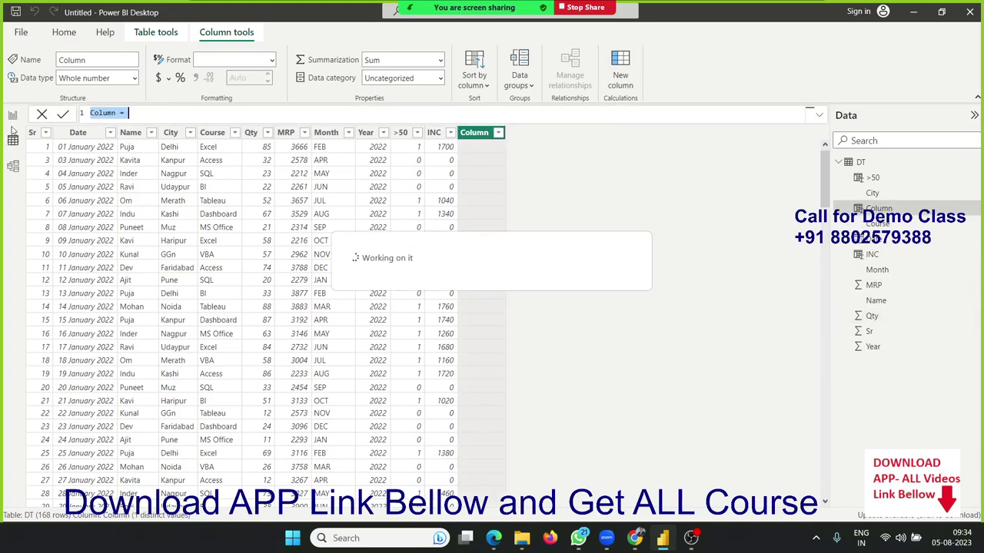
double_click(104, 113)
text(I)
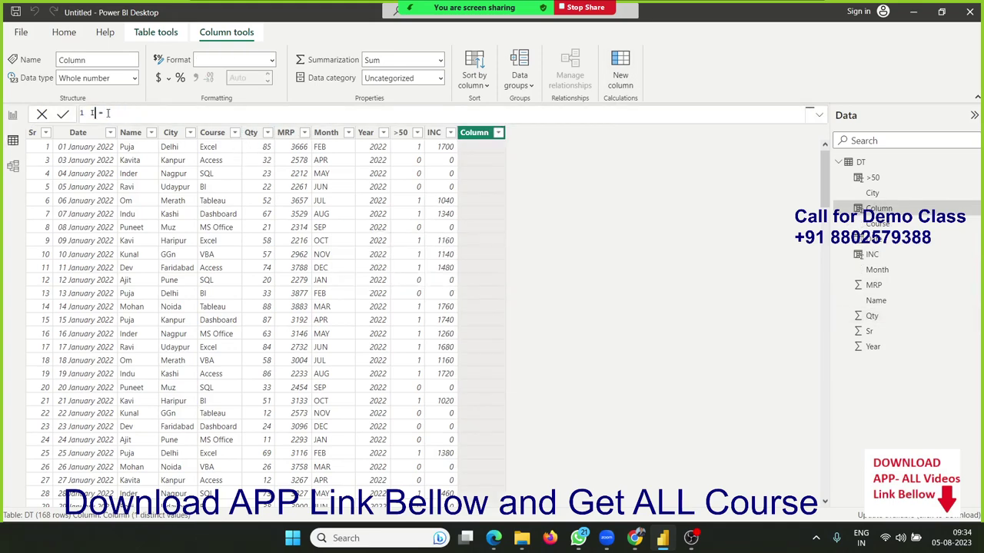
text(N)
text(C-)
text(2)
key(BackSpace)
text(ADD )
text(D)
key(BackSpace)
text(AND()
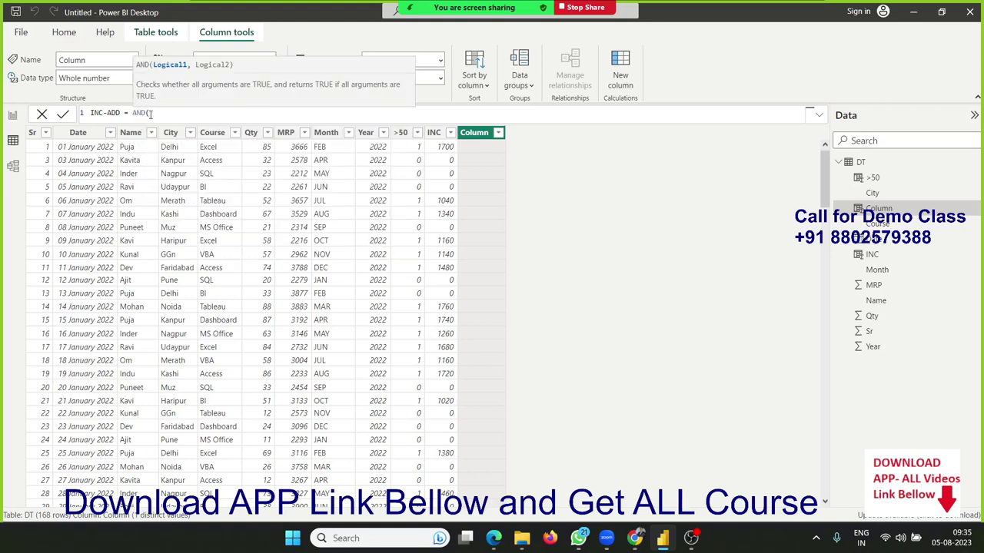
text(q)
key(Down)
key(Tab)
text(>50)
text(,q)
key(Down)
key(Tab)
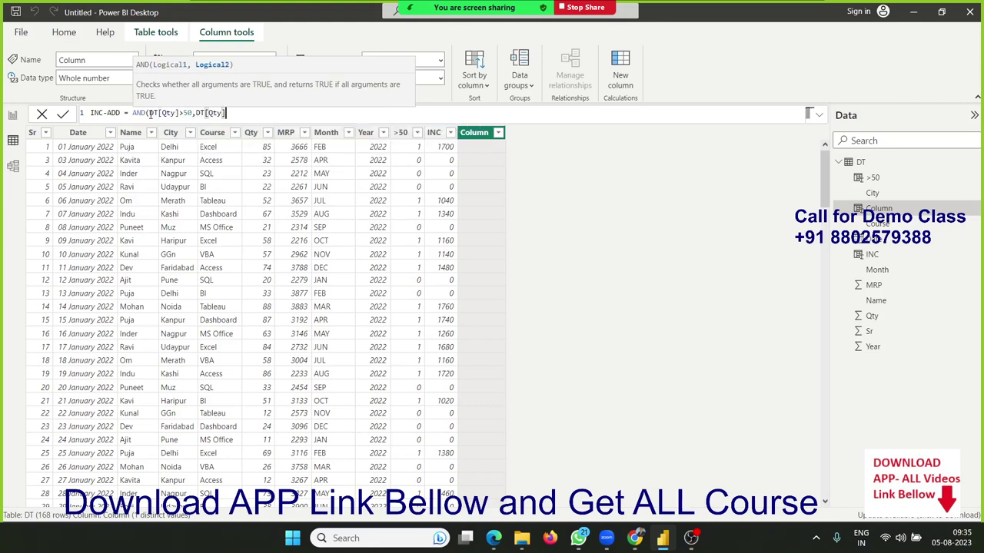
text(<80)
text())
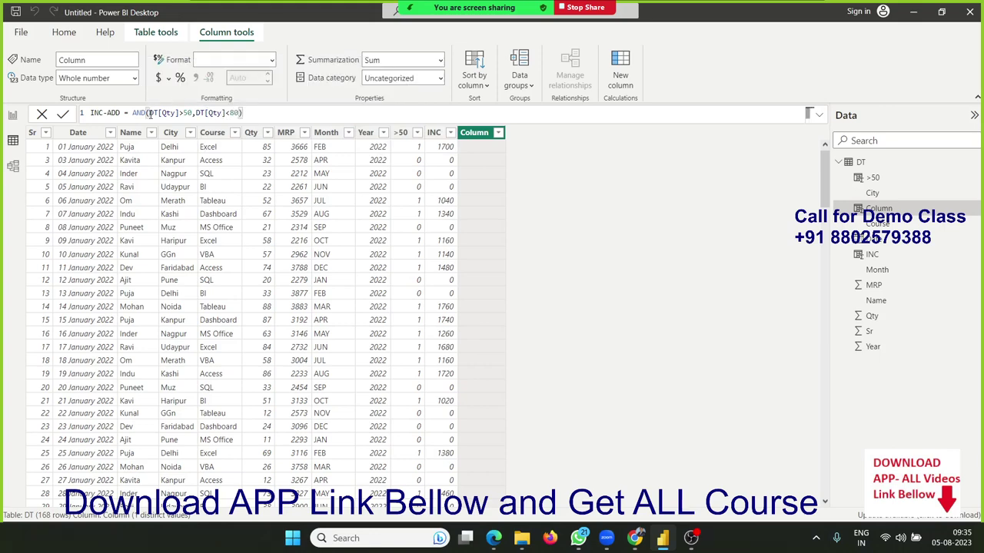
key(Return)
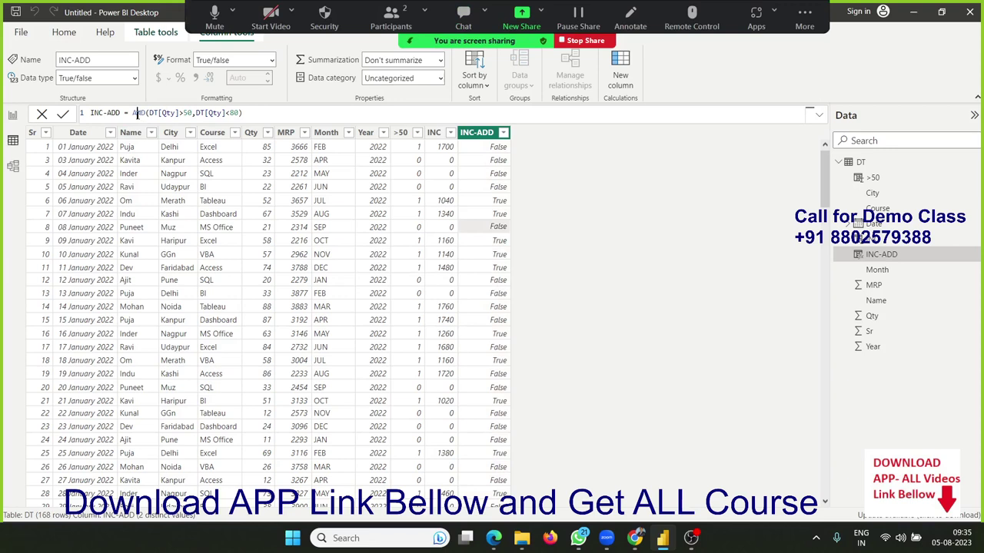
Wrap the INC-ADD condition in IF(...,800,0) so rows show 800 or 0.
click(137, 113)
click(195, 113)
click(243, 113)
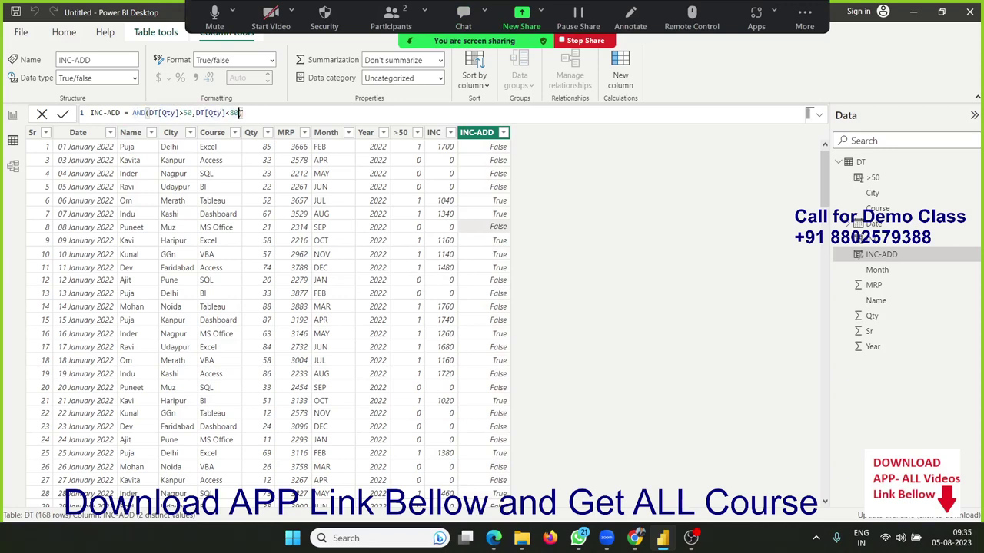
click(128, 113)
text(IF()
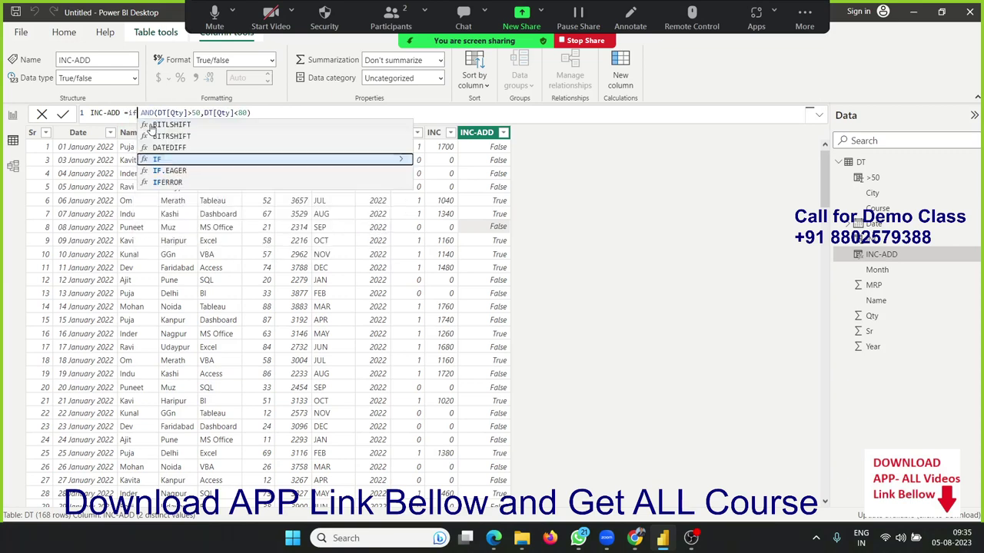
click(270, 113)
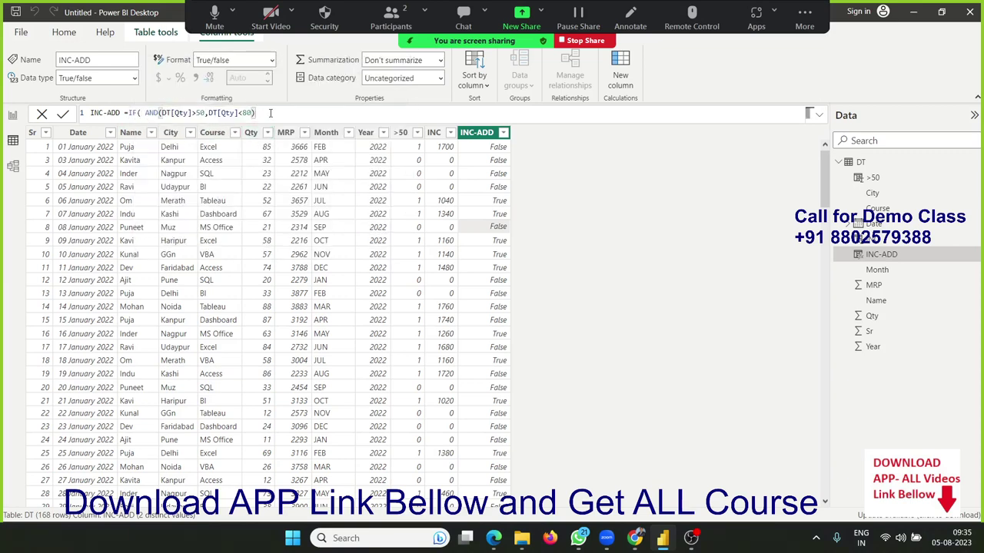
text(,800)
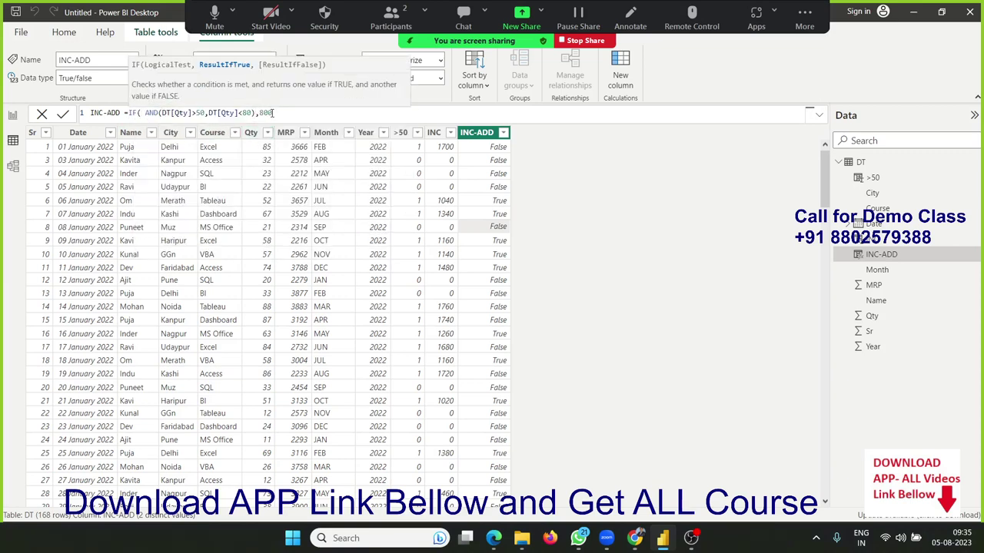
text(,0))
key(Return)
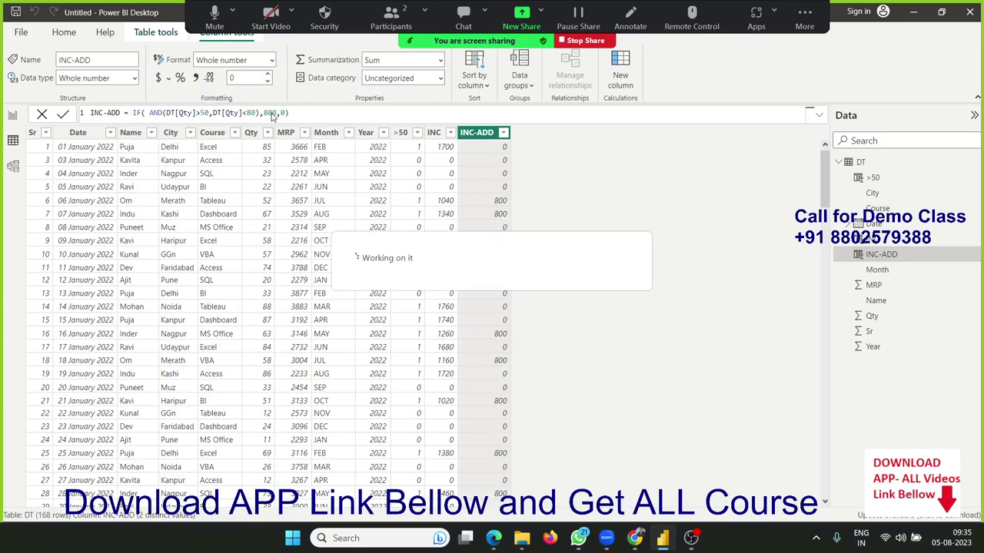
Check the City column's values and start another new calculated column in DT.
click(169, 152)
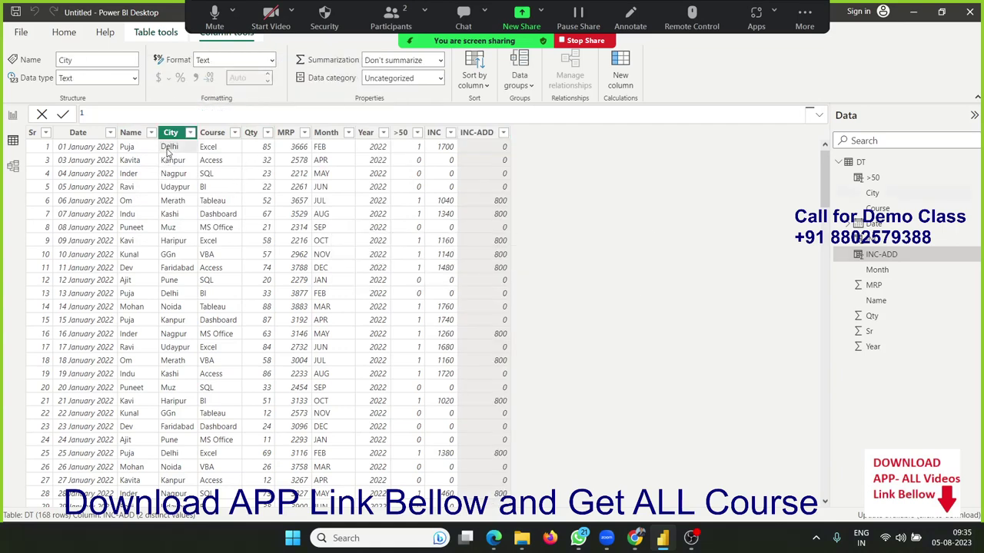
click(145, 153)
click(171, 150)
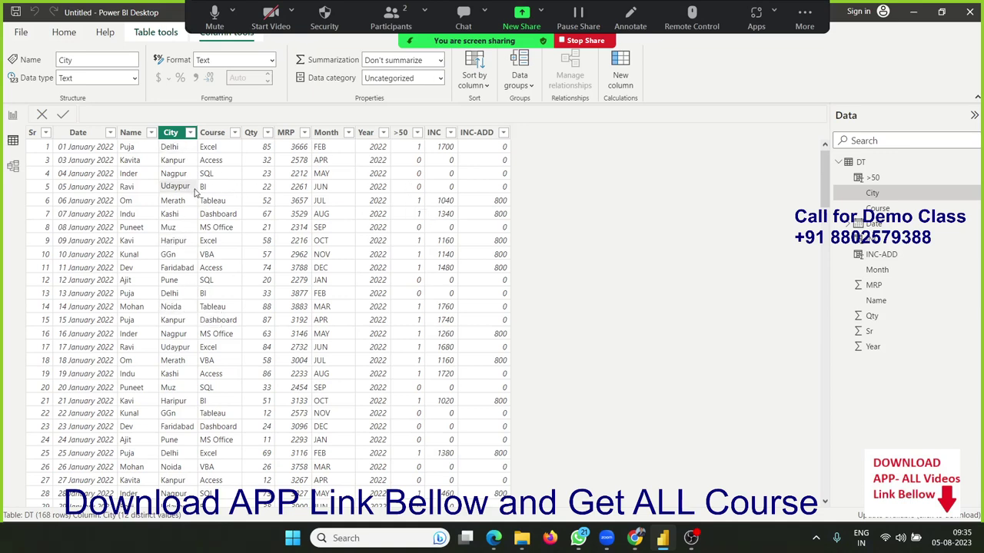
click(620, 77)
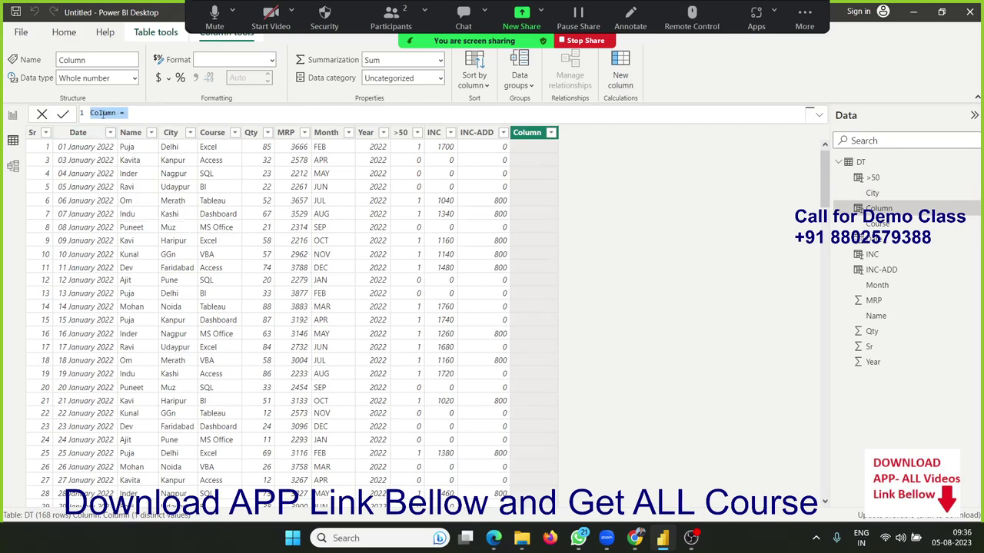
Rename the new column to Type and begin its formula with the OR function.
click(108, 113)
key(BackSpace)
text(Type)
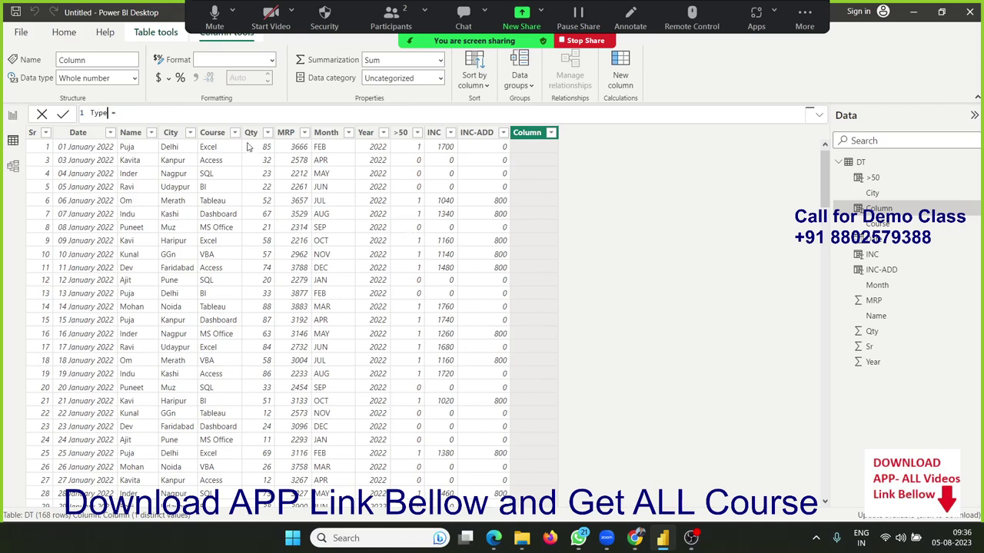
click(221, 114)
text(AND)
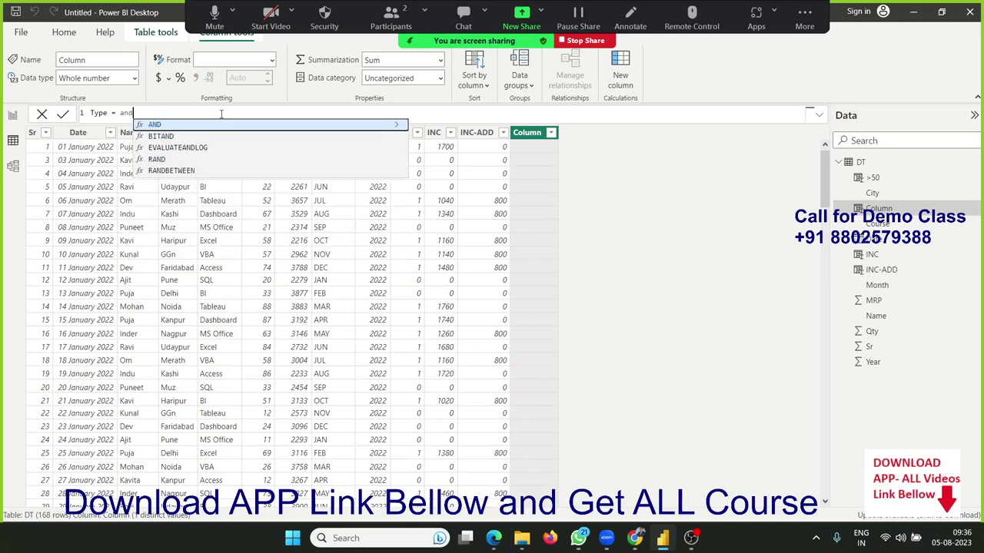
text(()
key(BackSpace)
key(BackSpace)
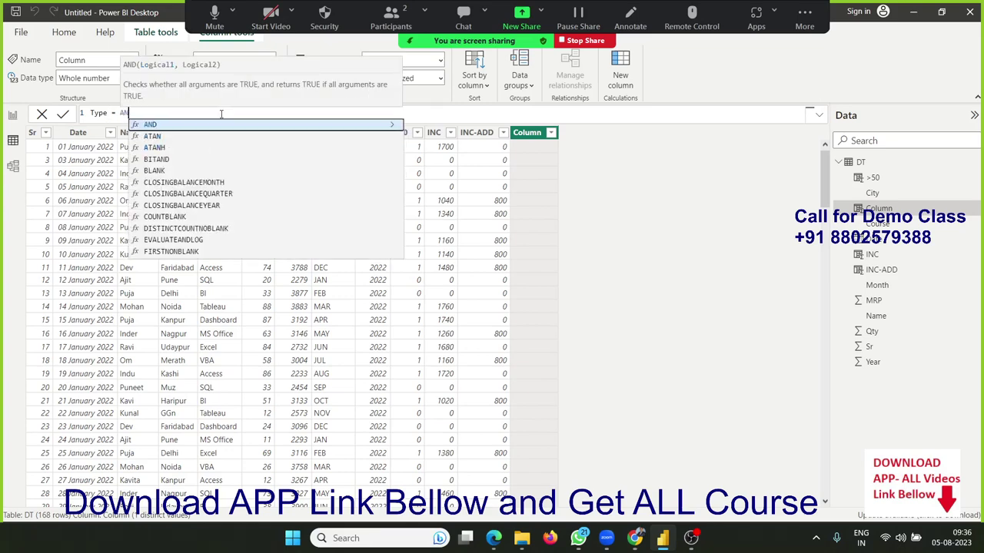
key(BackSpace)
key(BackSpace)
text(or)
key(Tab)
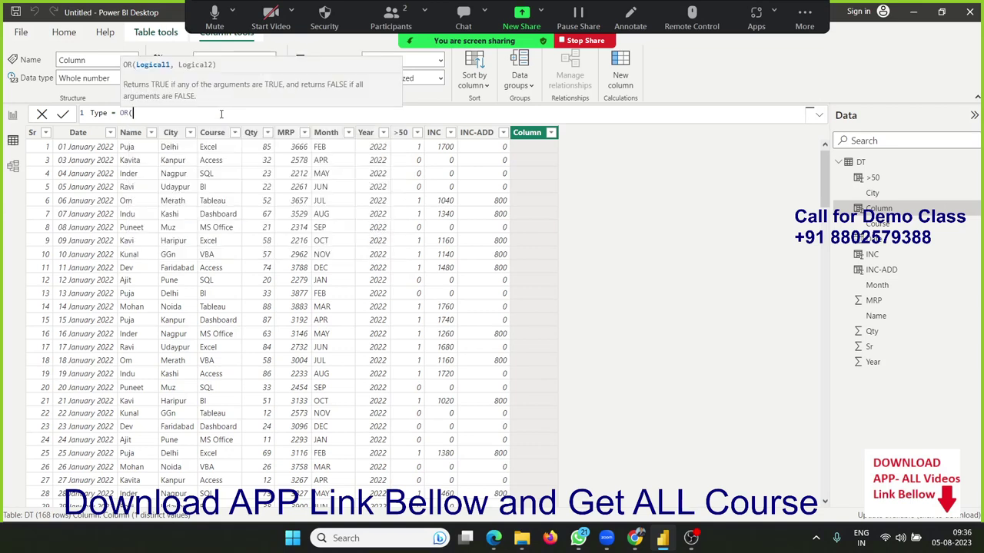
Complete the OR with conditions DT[City]="Delhi" and DT[City]="GGN" and commit it.
text(c)
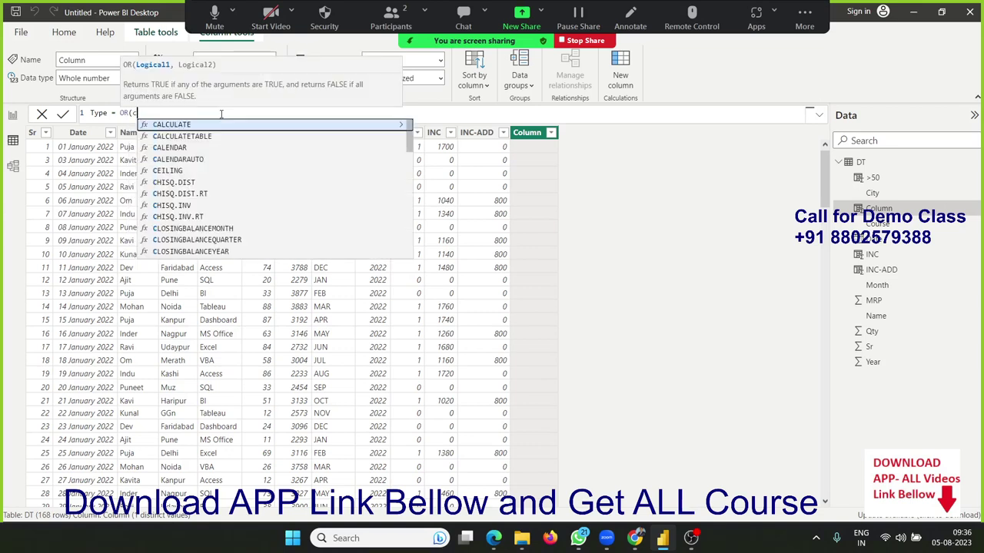
text(t)
key(BackSpace)
text(i)
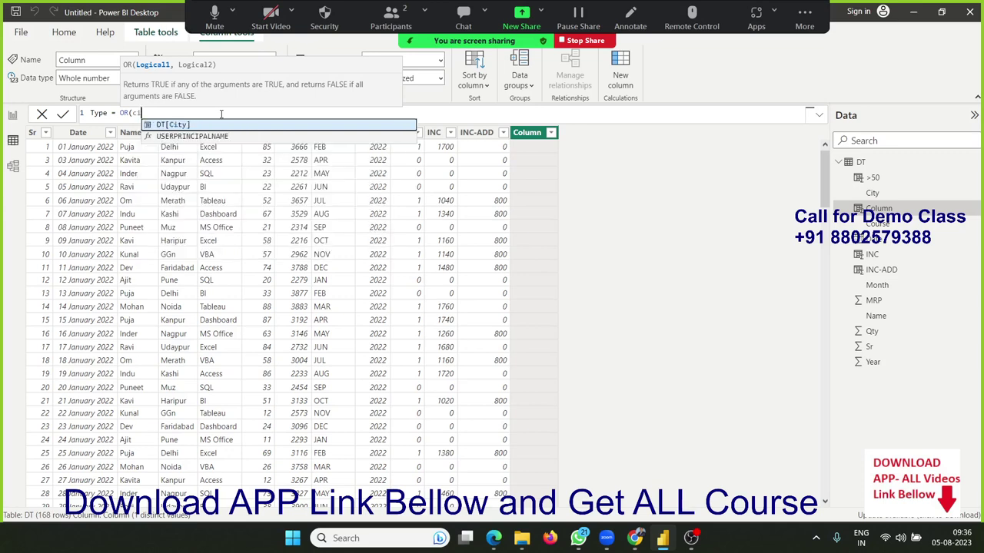
text(ty)
key(Tab)
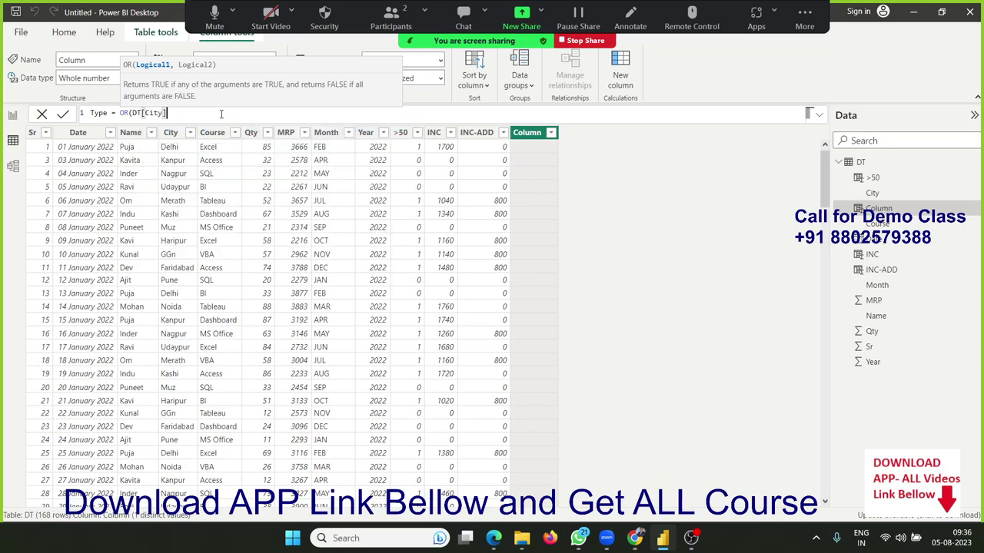
text(="Delhi)
text(",c)
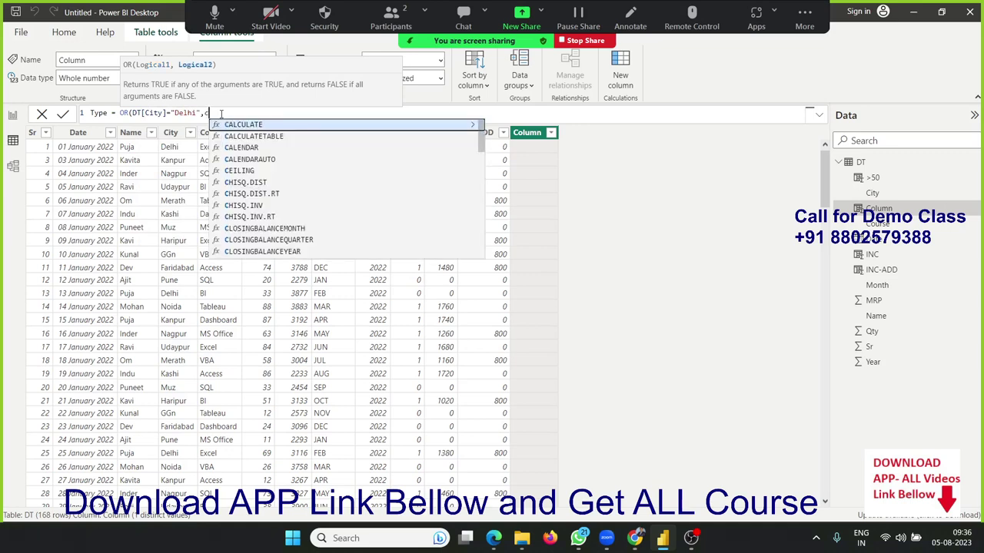
text(ity)
key(Tab)
text(=)
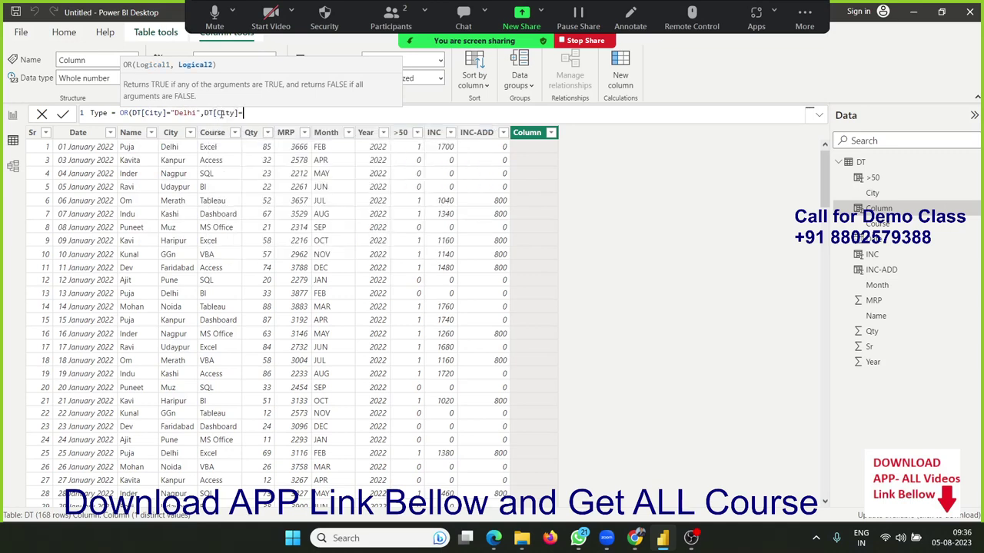
text(")
text(GGN")
text())
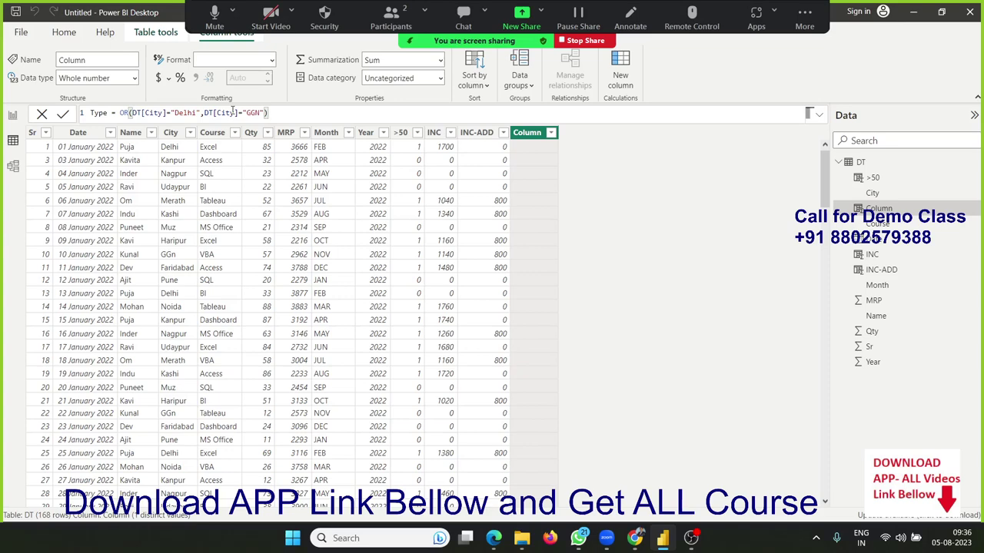
key(Return)
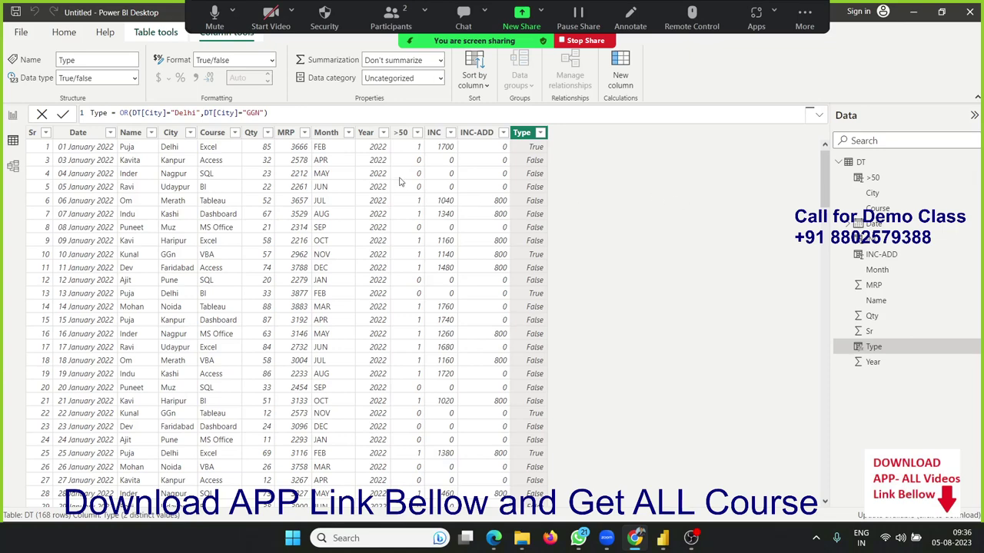
Nest the Type condition inside another OR that adds DT[City]="Noida".
click(117, 113)
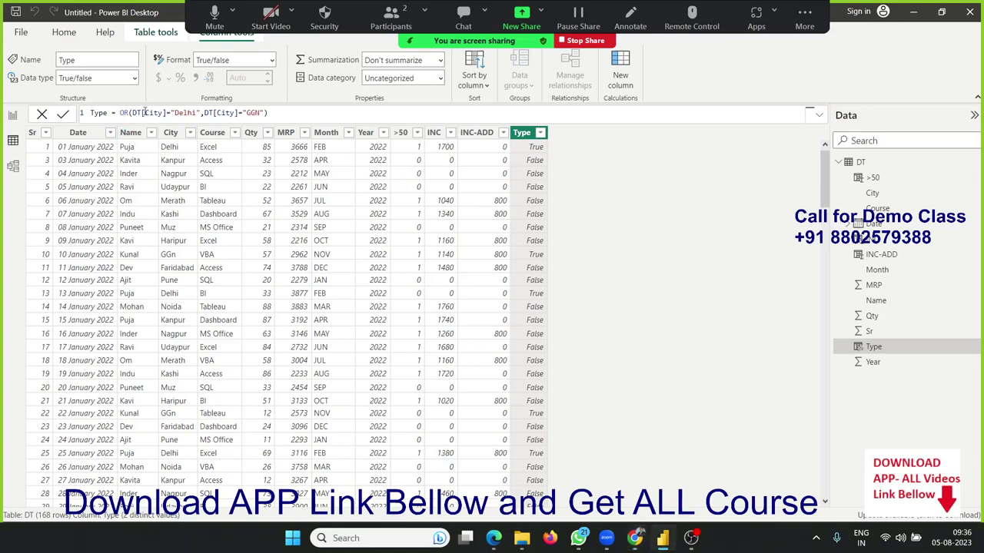
text(OR()
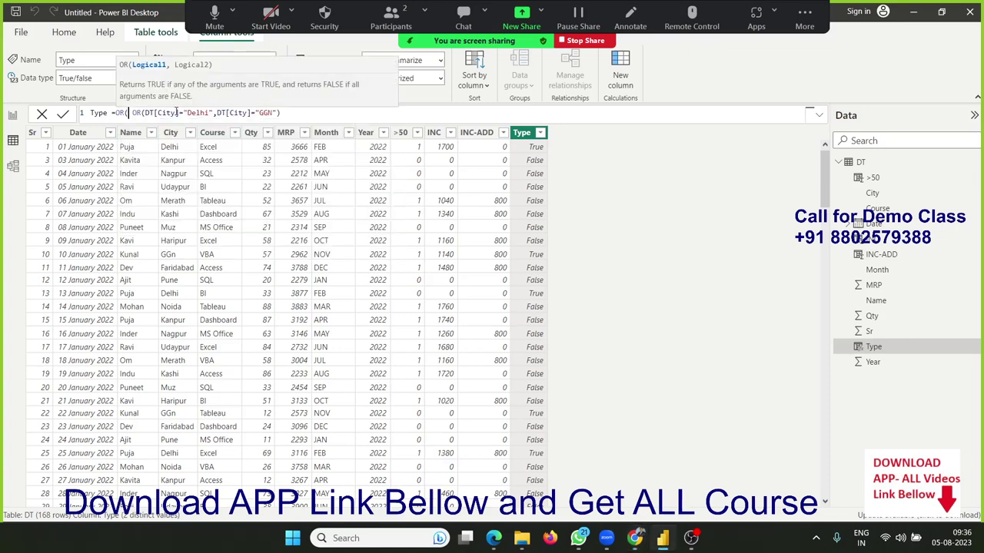
drag(132, 113, 282, 113)
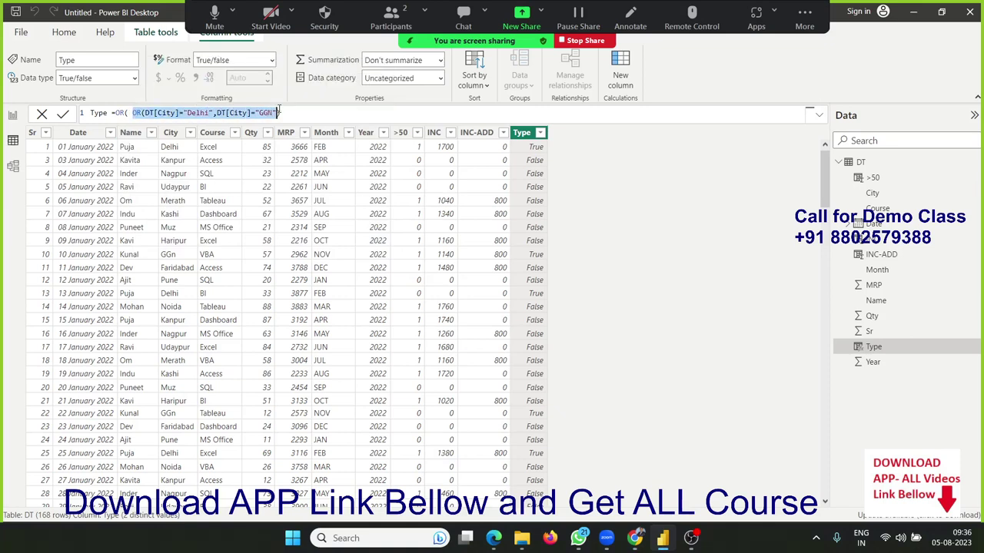
click(281, 113)
text(,)
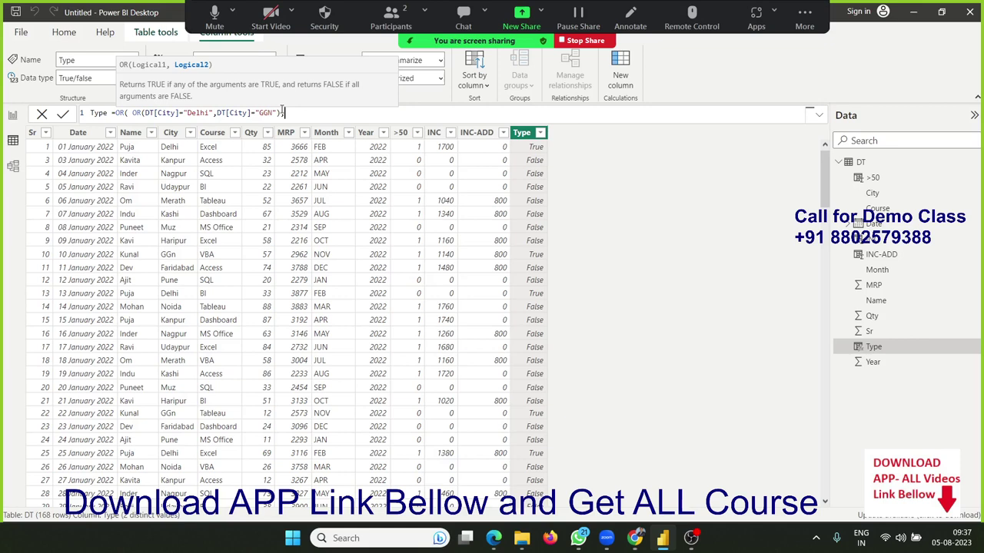
text(DT[C)
key(Tab)
text(=")
text(Noida)
text("))
key(Return)
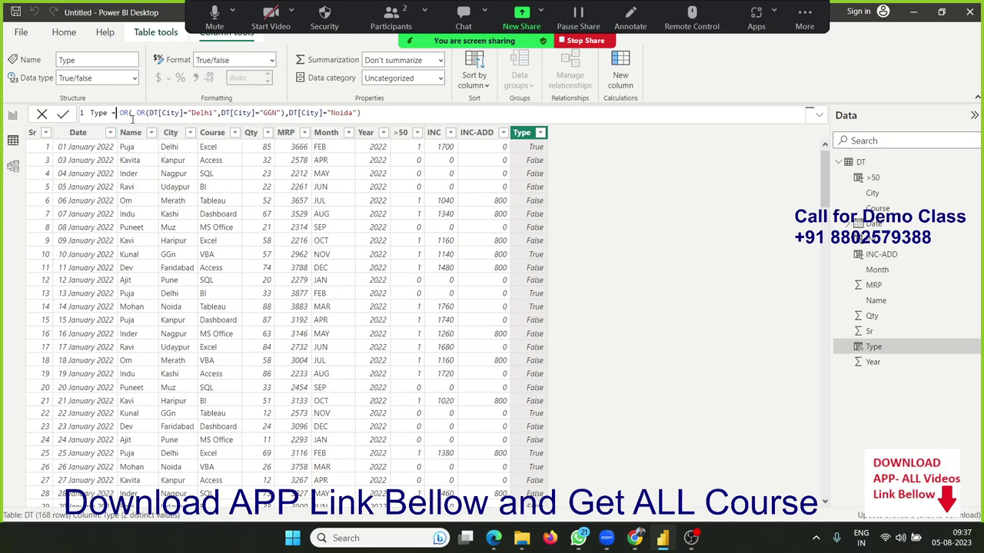
Wrap the Type condition in IF so matching rows read "IN-House" and others "Ext".
text(i)
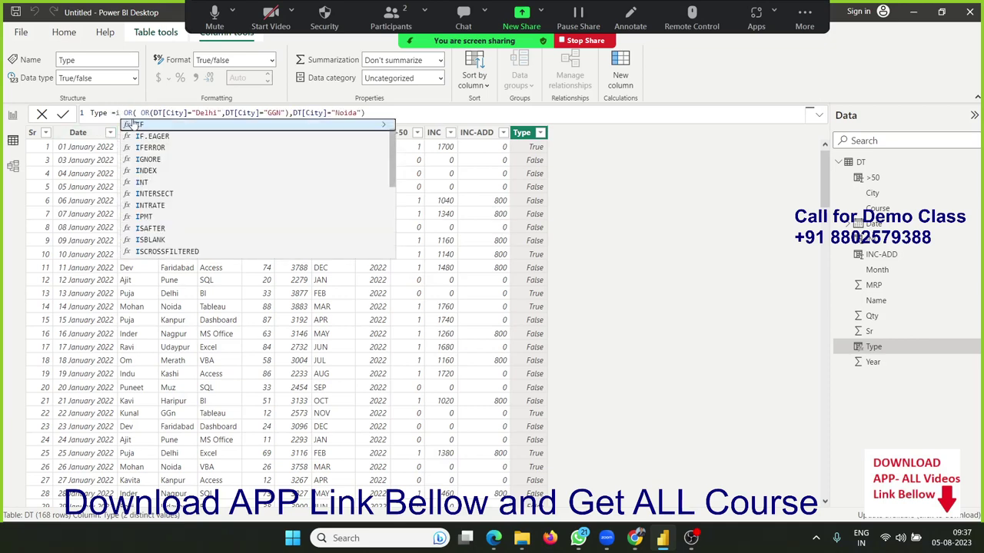
text(f)
key(Tab)
click(399, 112)
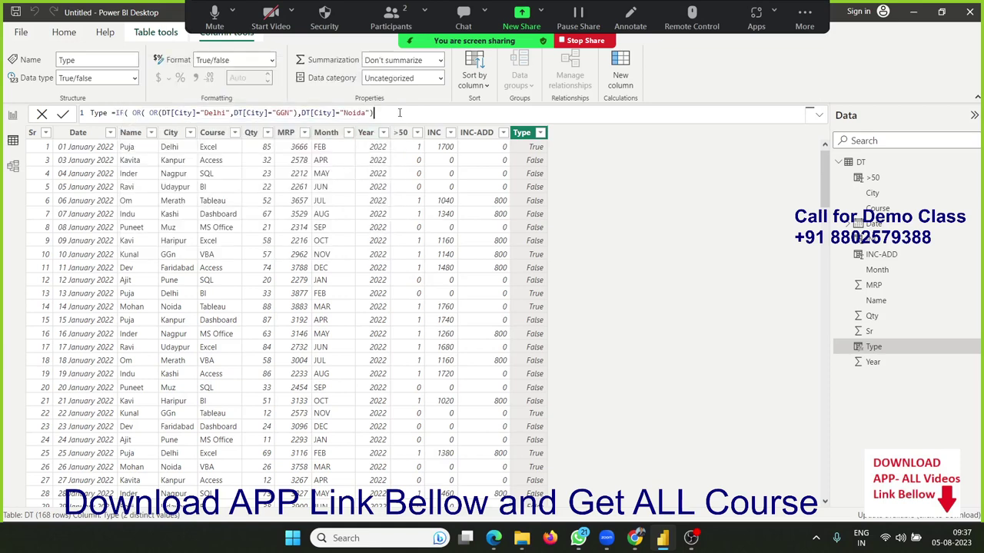
text(=")
key(BackSpace)
key(BackSpace)
text())
text(,)
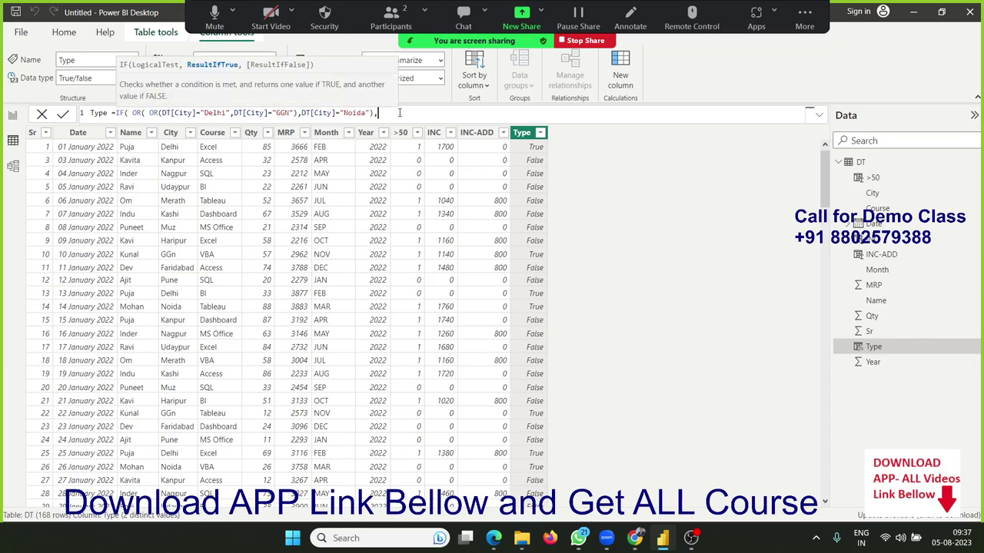
text("IN-H)
text(ouse)
text(")
text(,"Ex)
text(t)
text("))
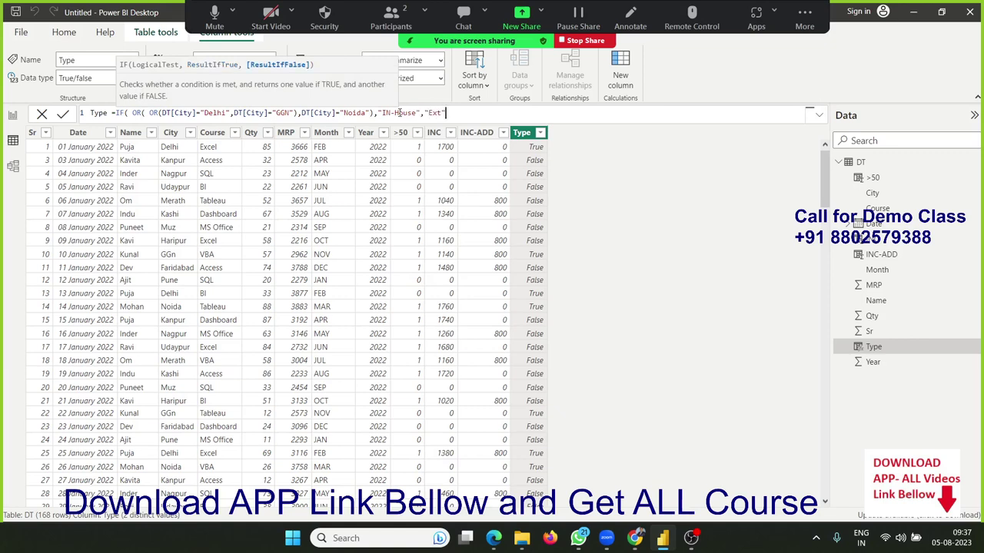
key(Return)
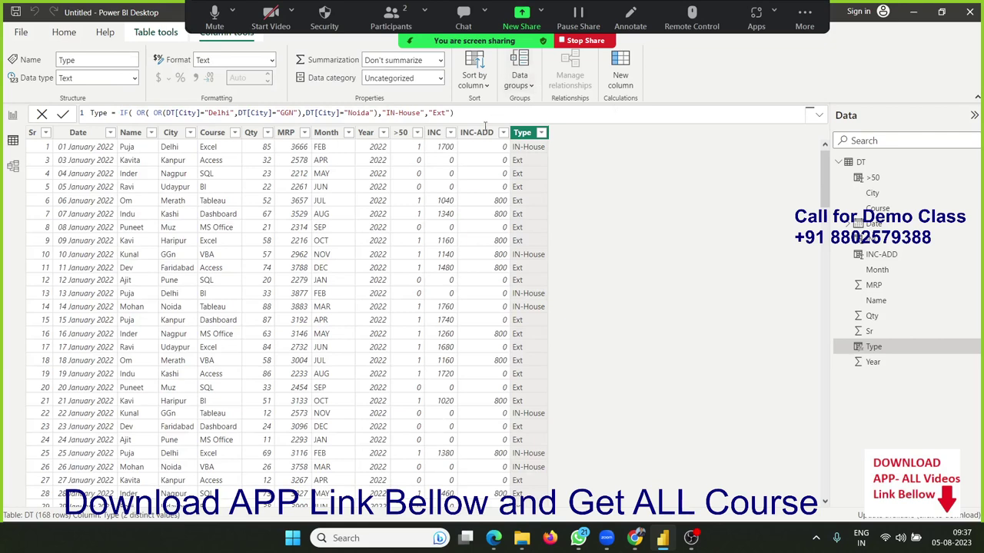
click(481, 164)
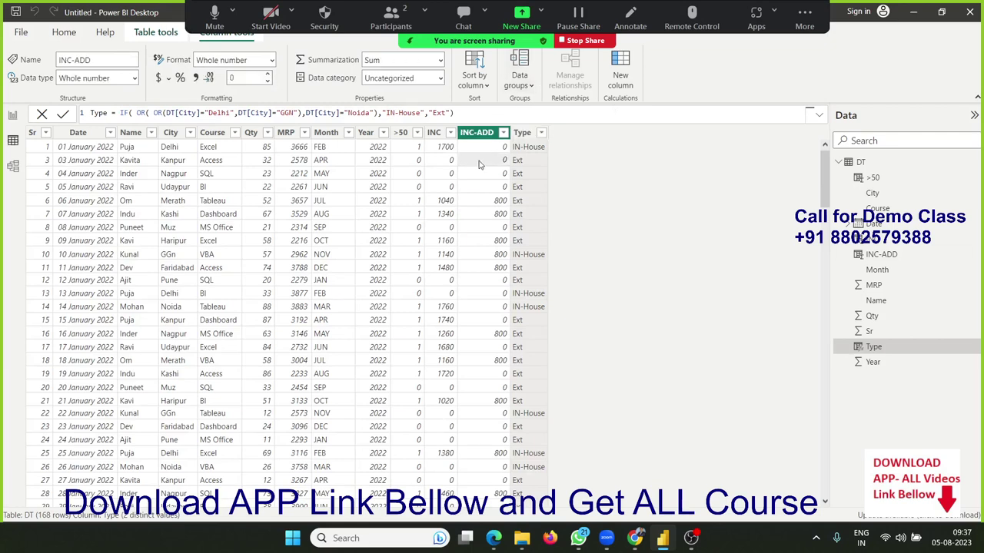
click(518, 160)
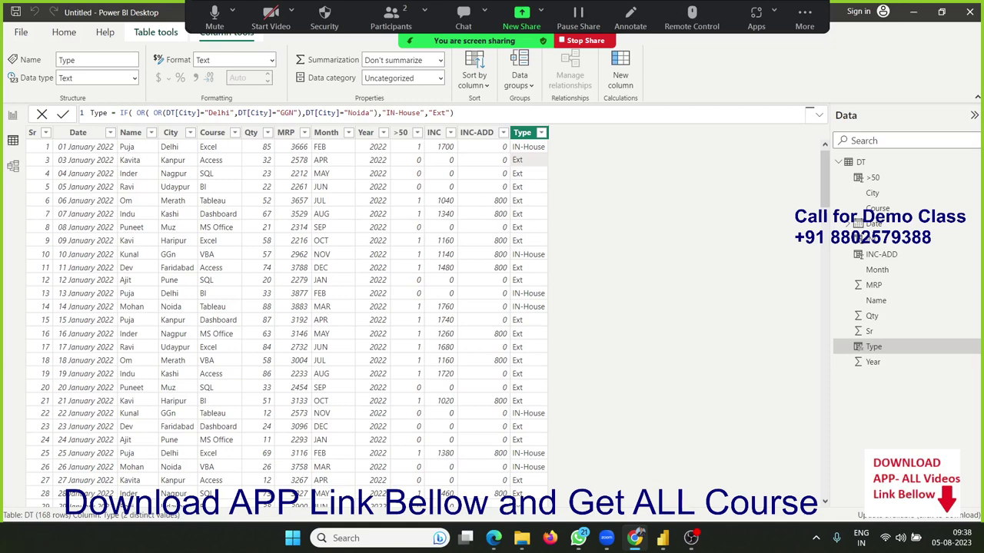
click(500, 253)
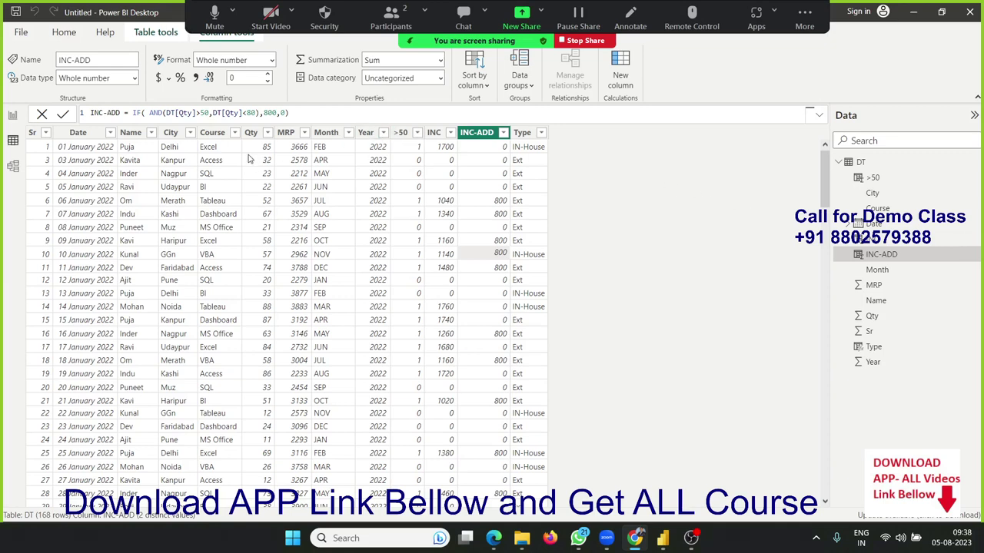
click(251, 157)
click(448, 153)
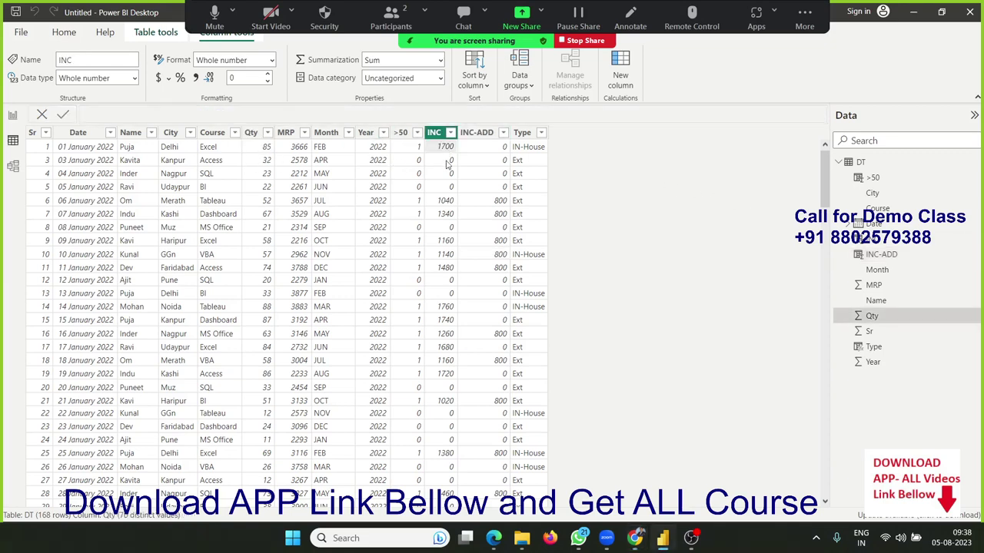
click(480, 166)
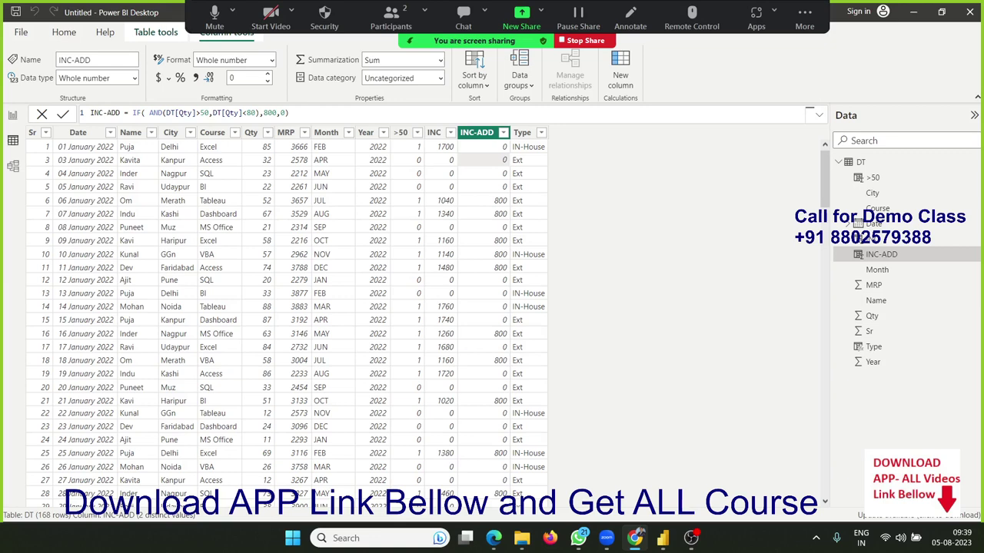
Start a new DT column named add-inc beginning with IF(DT[Qty]>=50.
click(281, 215)
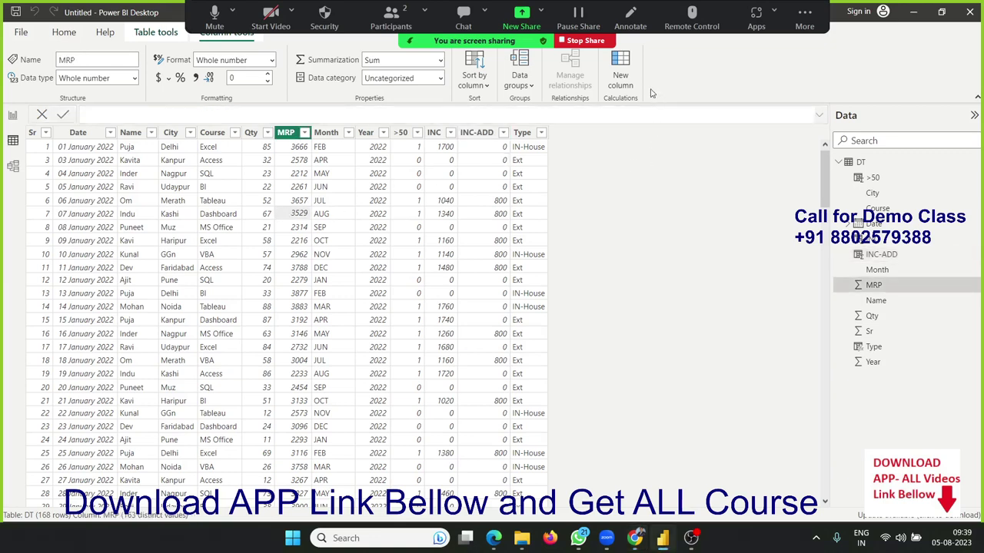
click(635, 86)
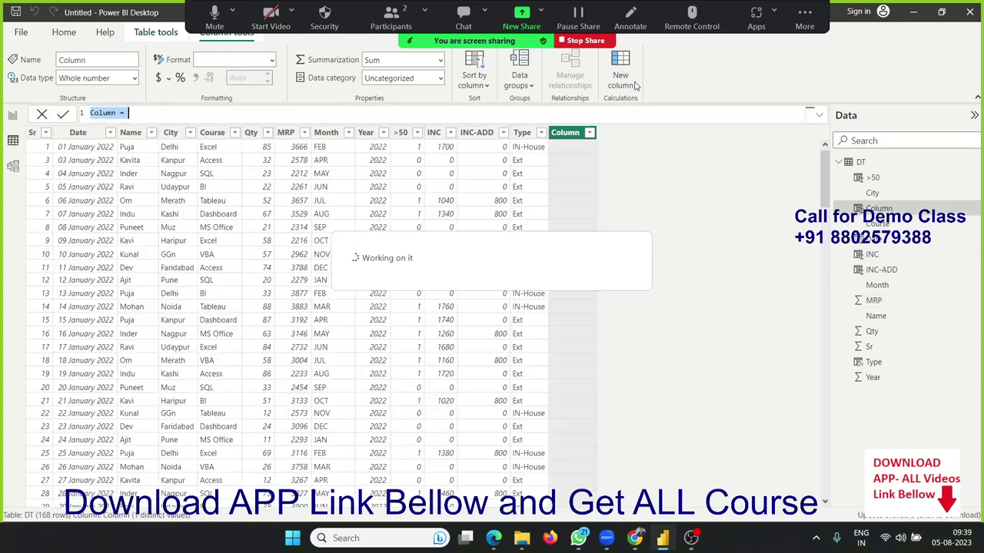
click(288, 117)
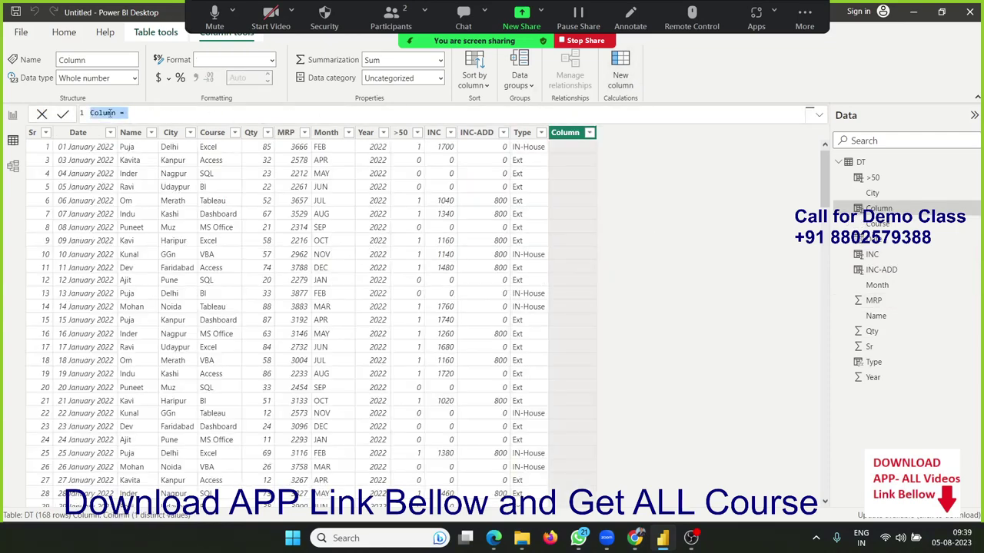
key(BackSpace)
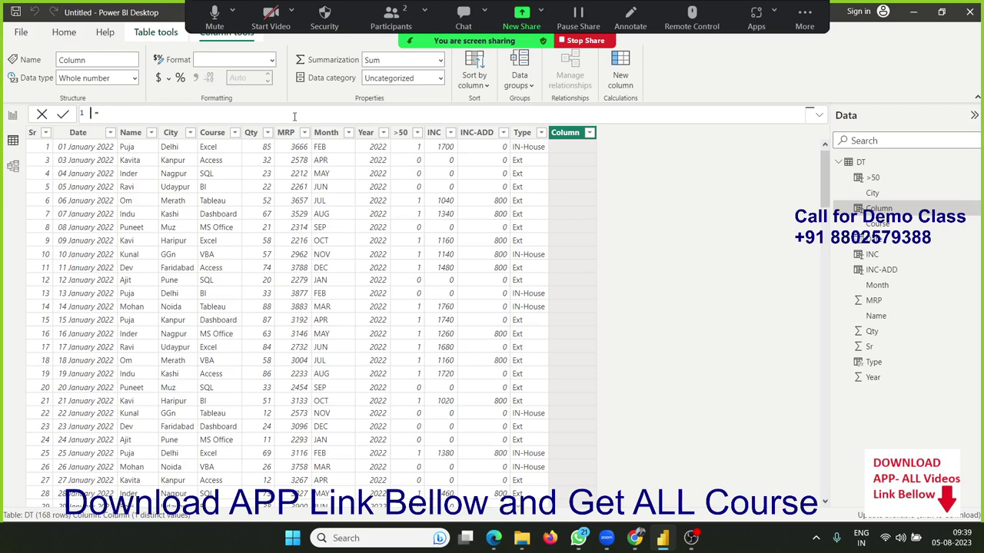
text(add)
text(-inc =)
text(IF()
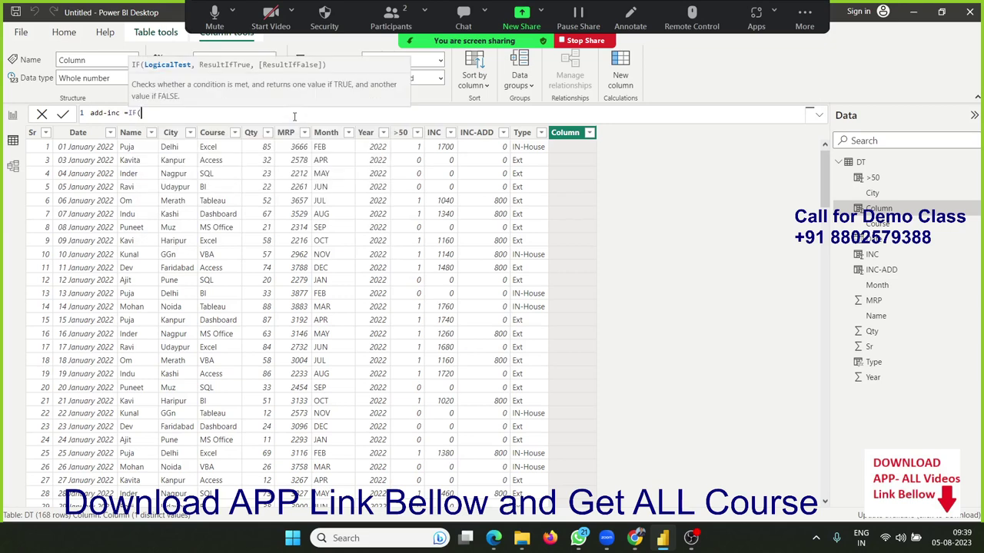
text(qt)
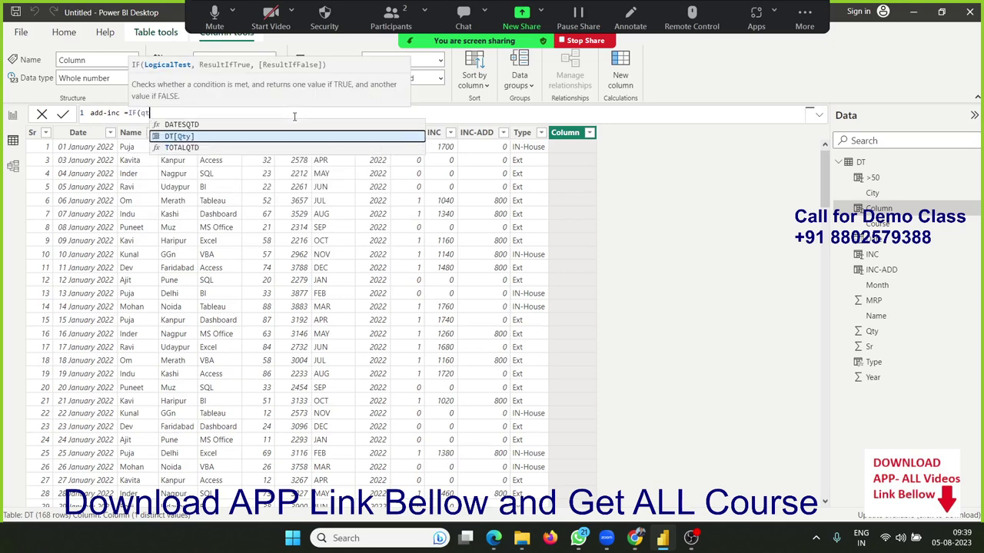
key(Tab)
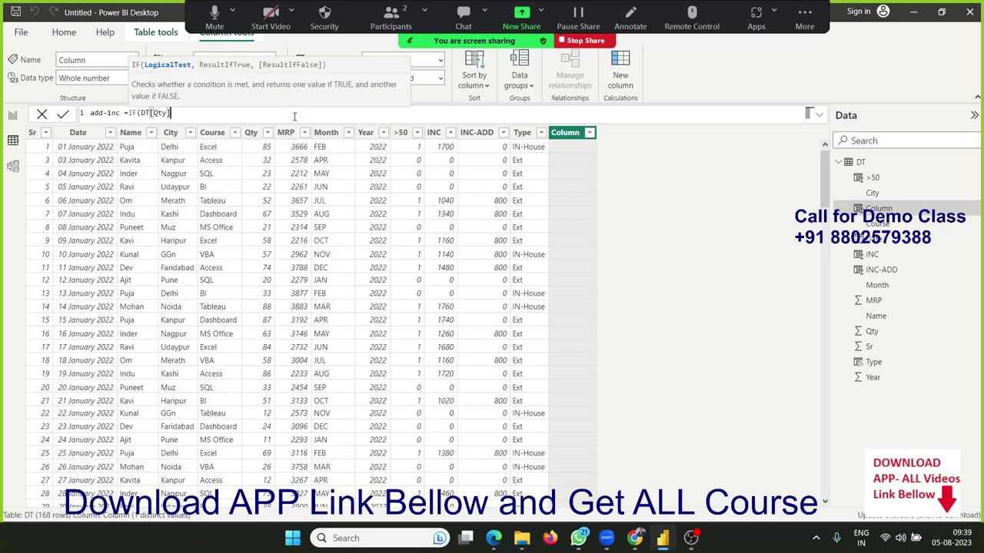
text(>)
text(=50i)
text(f)
key(BackSpace)
key(BackSpace)
key(BackSpace)
key(BackSpace)
key(BackSpace)
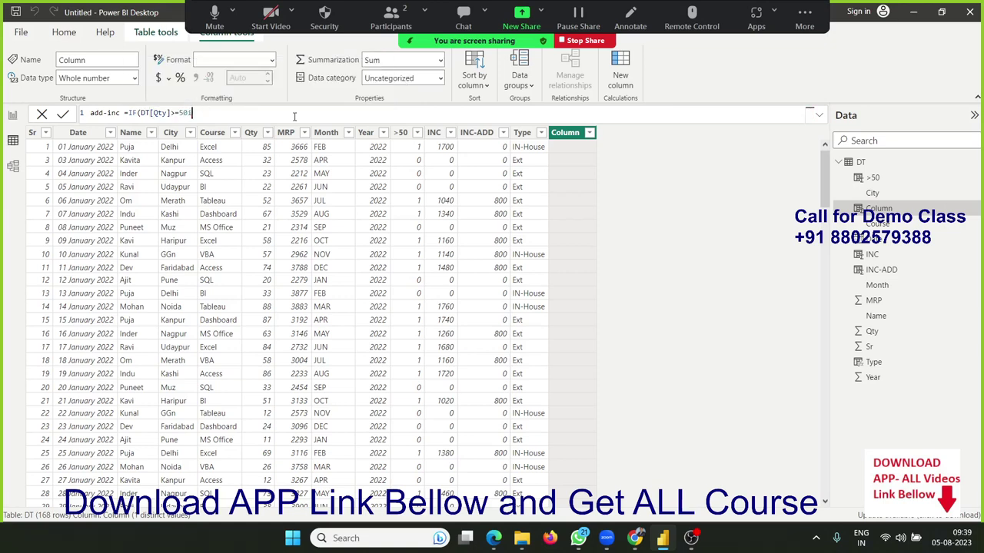
Nest IF(DT[Qty]<=80,800,200) with an outer fallback of 100 in add-inc.
text(,if)
key(Tab)
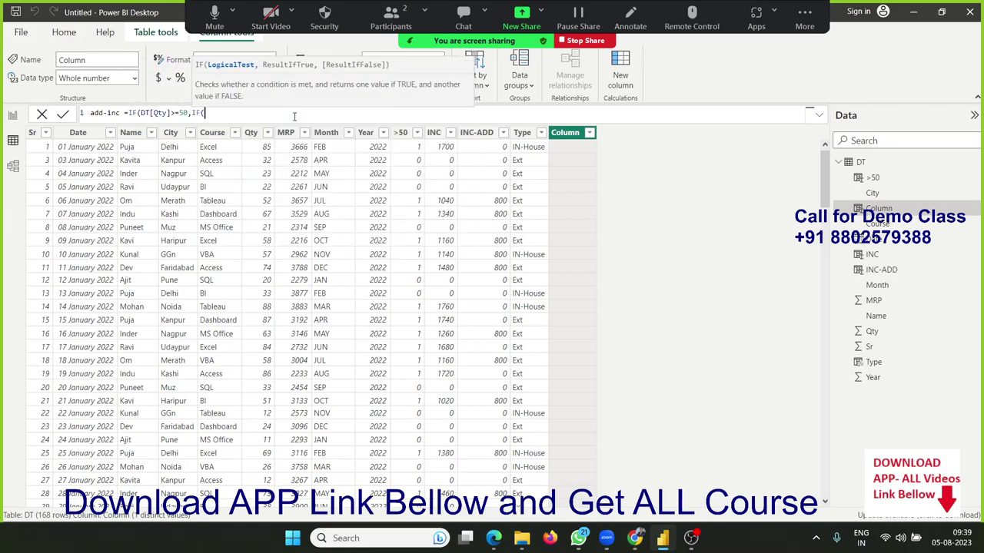
text(dt[q)
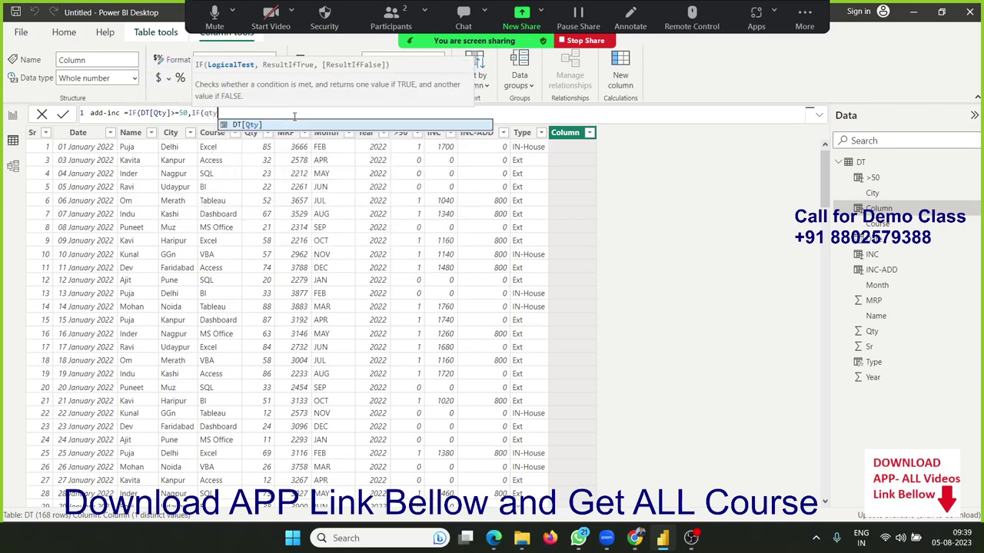
key(Tab)
text(<)
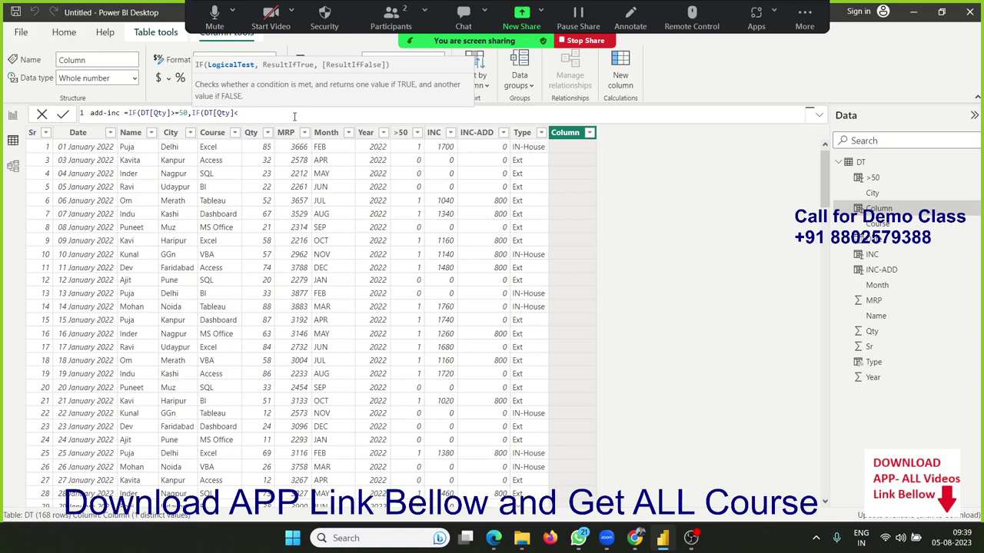
text(=80)
text(,8)
text(00,)
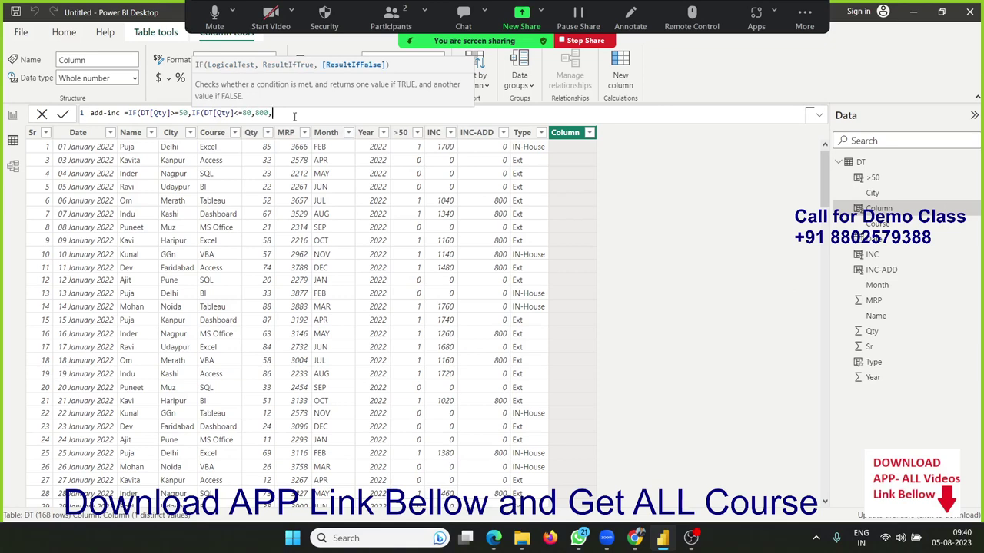
text(200),)
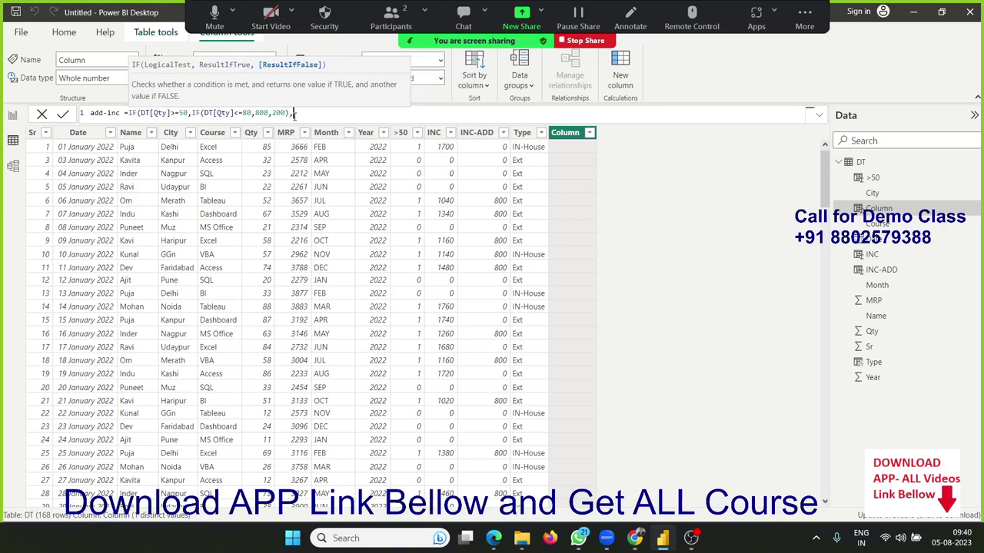
text(400))
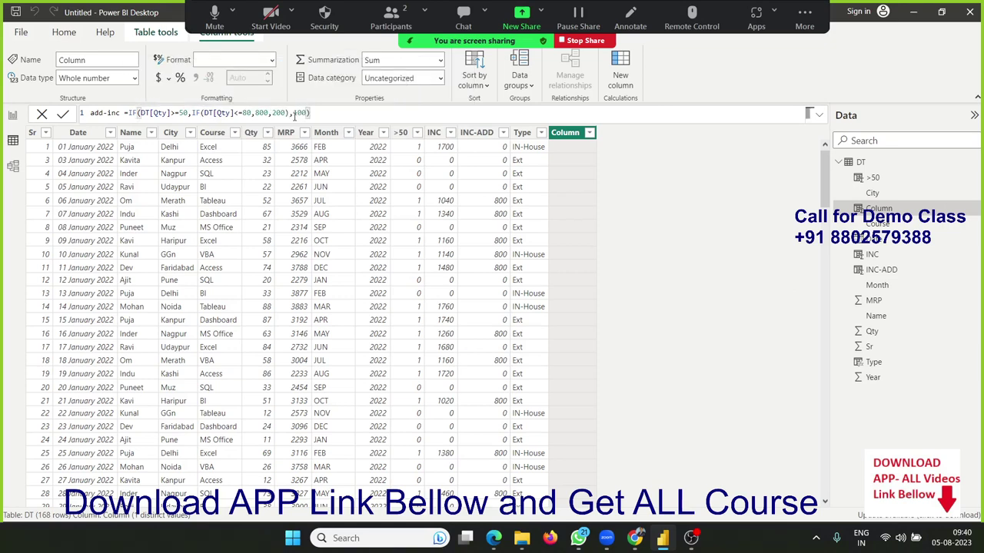
double_click(297, 113)
text(100)
key(Return)
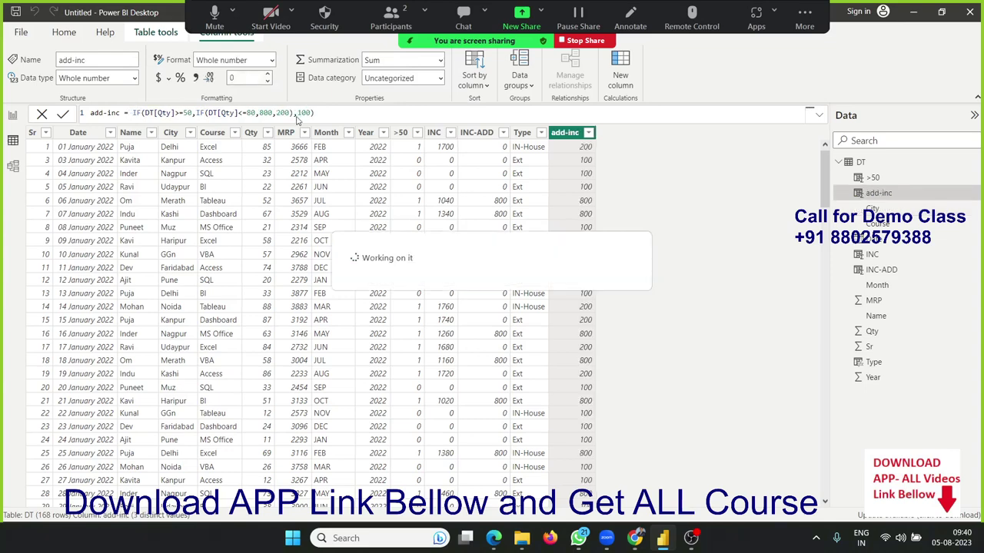
click(630, 17)
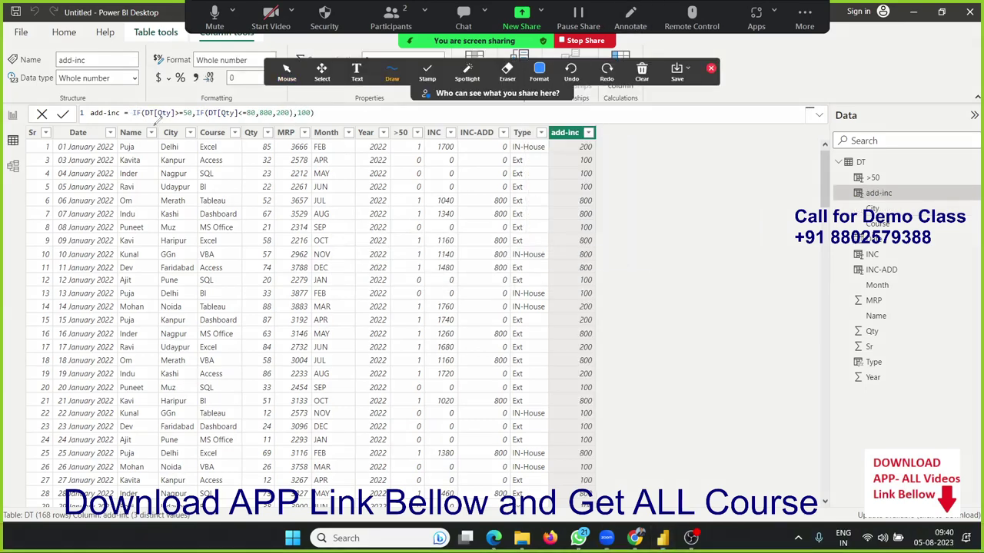
drag(134, 118, 232, 107)
mouse_move(174, 115)
mouse_down()
mouse_move(247, 192)
mouse_move(306, 113)
mouse_move(299, 119)
mouse_move(309, 126)
mouse_up()
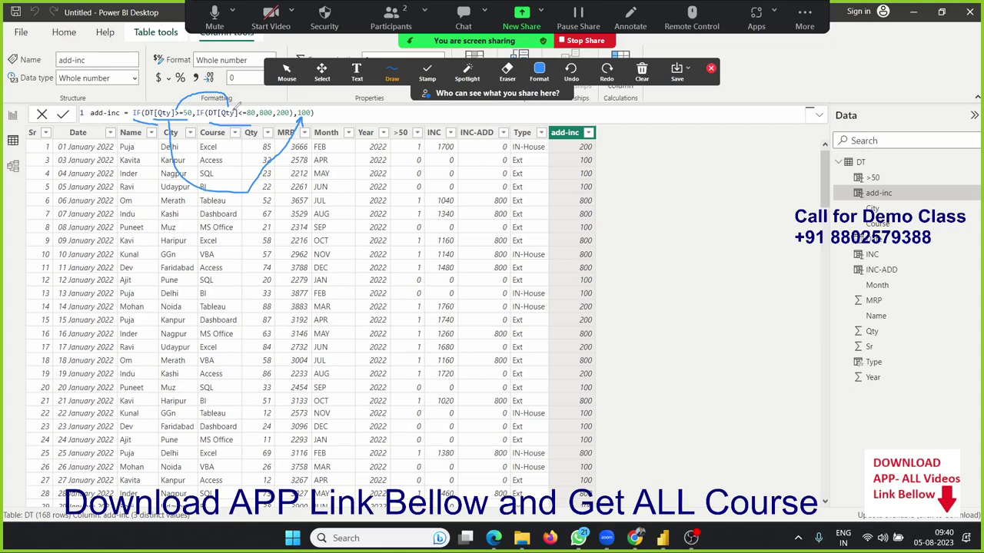
drag(237, 108, 244, 121)
click(648, 80)
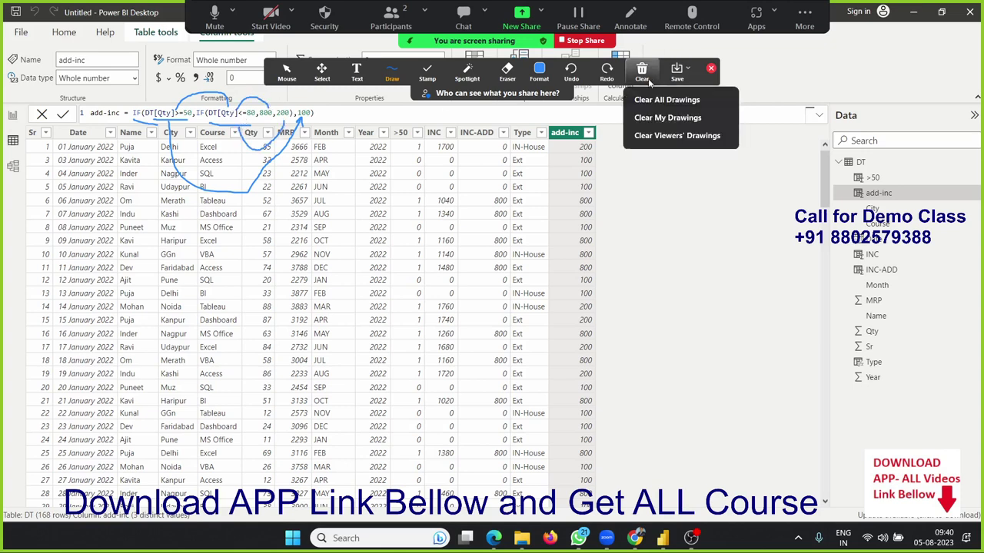
click(655, 118)
click(711, 70)
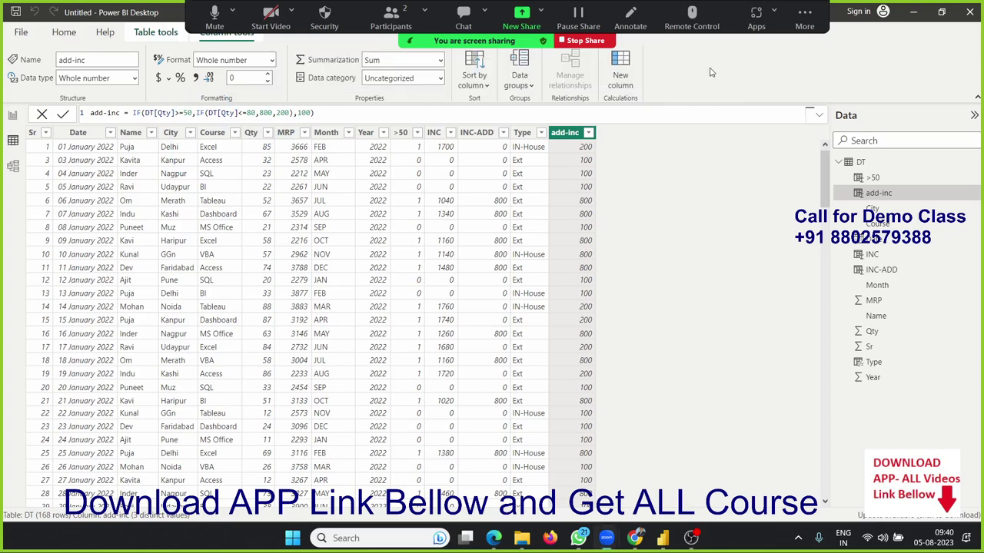
drag(141, 113, 191, 118)
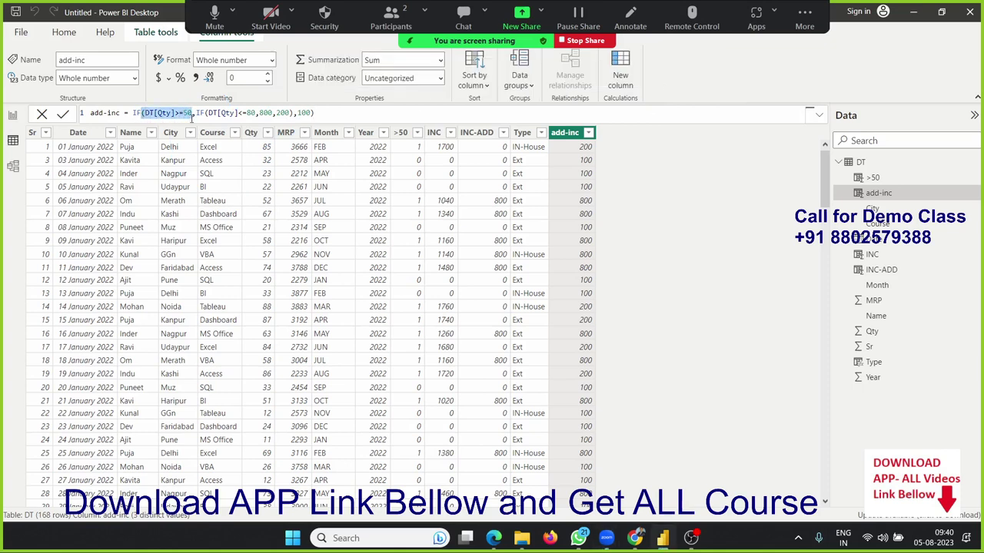
drag(195, 113, 292, 114)
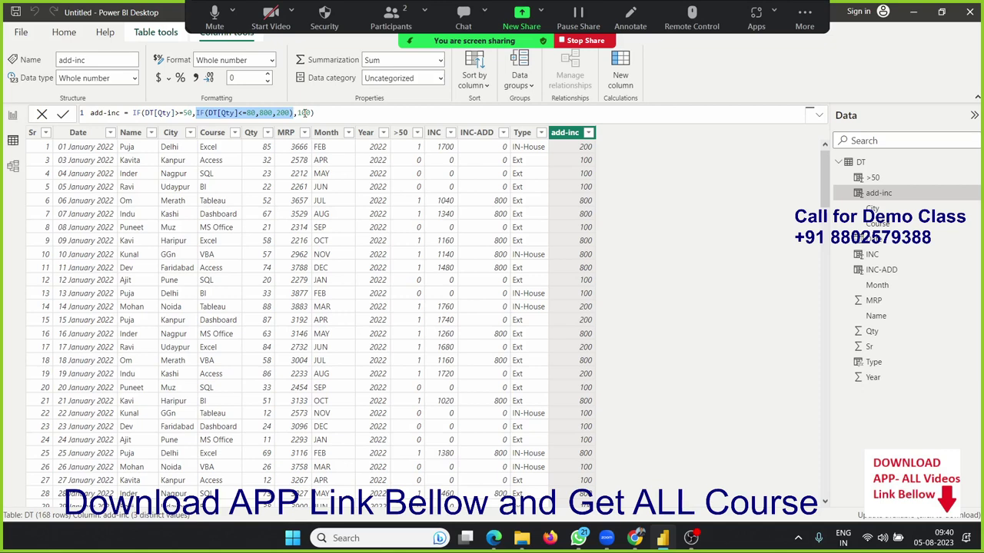
drag(218, 113, 235, 113)
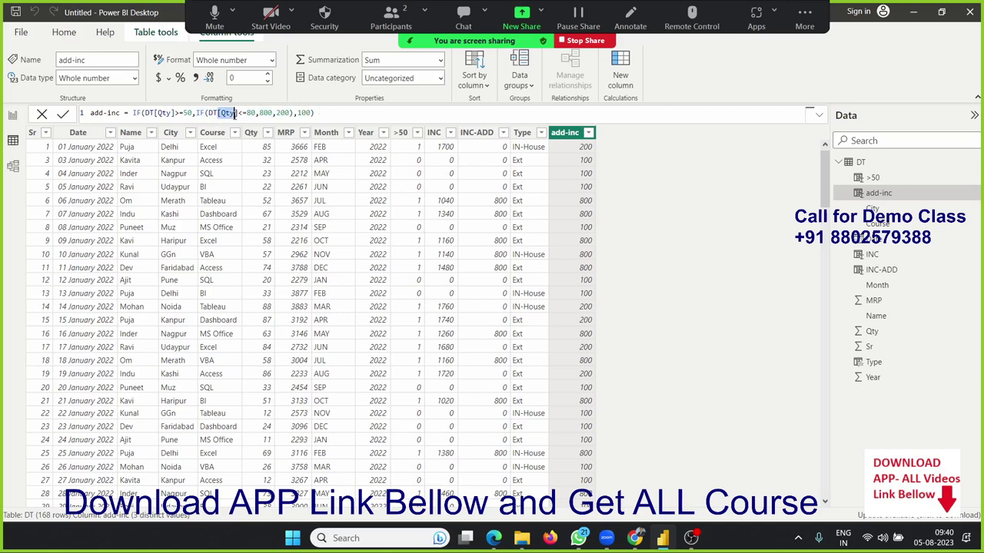
click(267, 114)
click(630, 27)
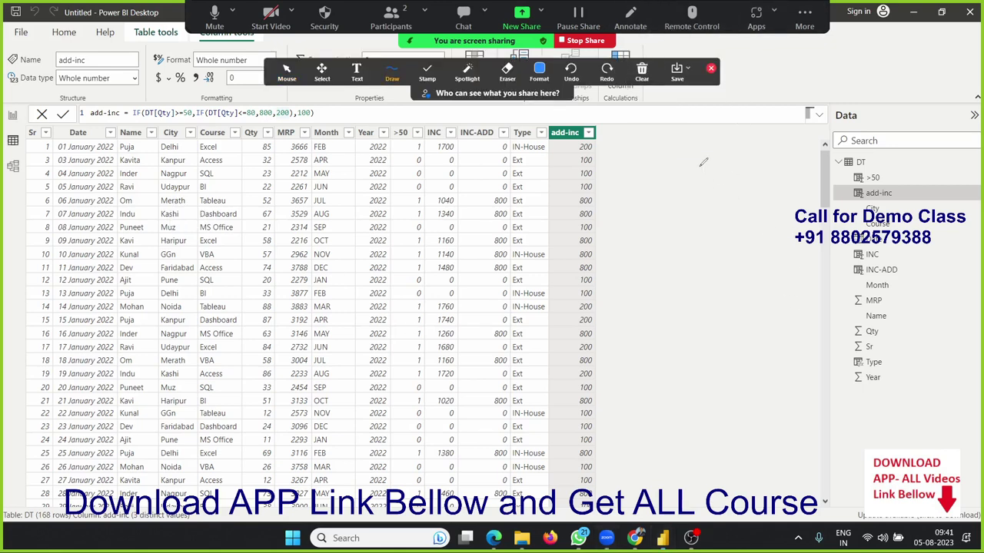
mouse_move(736, 144)
mouse_down()
mouse_move(757, 158)
mouse_move(779, 137)
mouse_move(787, 167)
mouse_move(808, 140)
mouse_move(853, 144)
mouse_move(886, 113)
mouse_move(911, 103)
mouse_move(936, 109)
mouse_up()
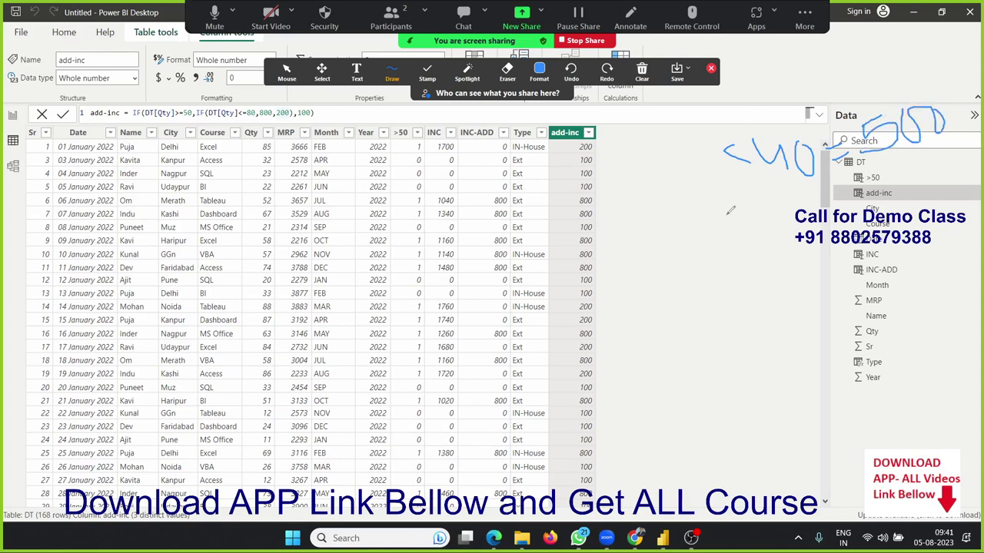
drag(711, 203, 729, 266)
drag(740, 227, 740, 266)
mouse_move(749, 239)
mouse_down()
mouse_move(796, 237)
mouse_move(817, 220)
mouse_move(831, 232)
mouse_up()
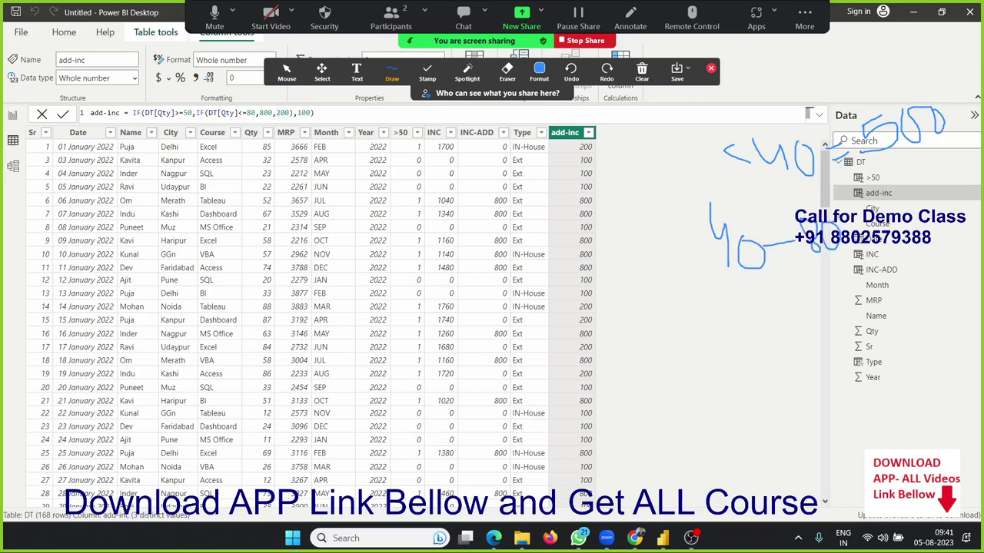
drag(864, 193, 870, 232)
mouse_move(883, 197)
mouse_down()
mouse_move(888, 217)
mouse_move(927, 198)
mouse_move(936, 230)
mouse_move(939, 209)
mouse_up()
mouse_move(758, 291)
mouse_down()
mouse_move(783, 332)
mouse_move(761, 338)
mouse_up()
mouse_move(787, 288)
mouse_down()
mouse_move(784, 329)
mouse_move(809, 292)
mouse_move(830, 284)
mouse_move(838, 314)
mouse_up()
mouse_move(855, 281)
mouse_down()
mouse_move(863, 306)
mouse_move(904, 270)
mouse_move(907, 287)
mouse_up()
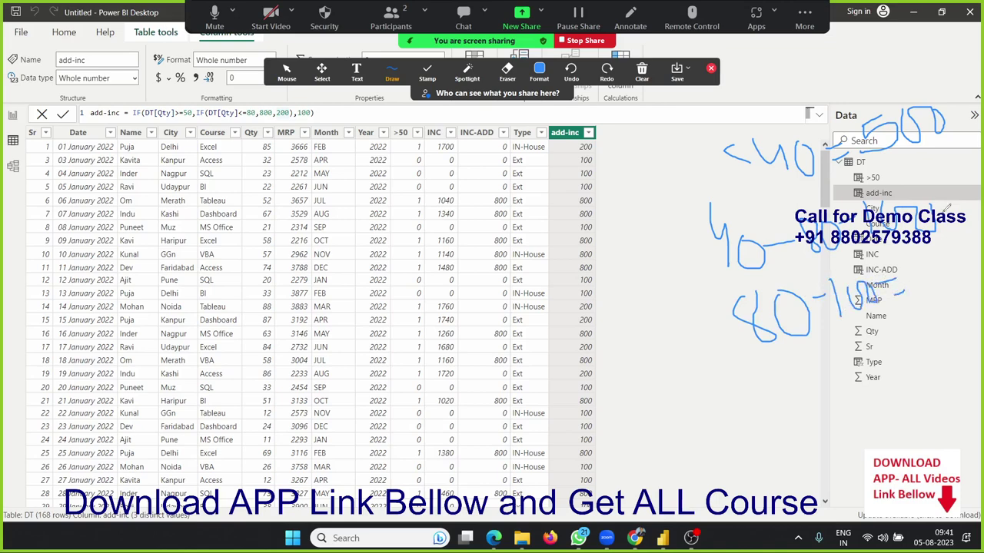
mouse_move(952, 192)
mouse_down()
mouse_move(950, 229)
mouse_move(961, 194)
mouse_up()
drag(916, 259, 941, 294)
mouse_move(942, 249)
mouse_down()
mouse_move(970, 285)
mouse_move(979, 253)
mouse_move(982, 285)
mouse_up()
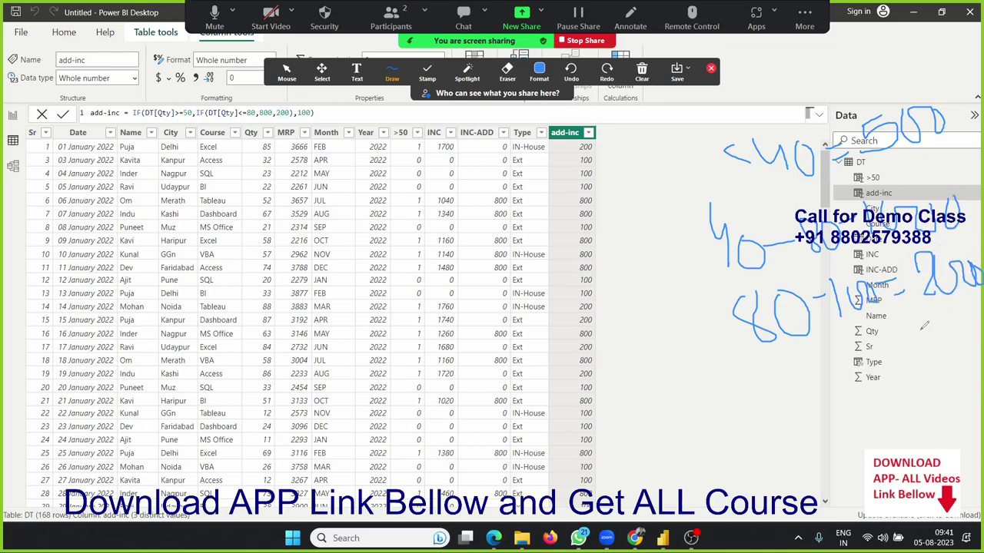
drag(727, 377, 739, 409)
drag(769, 360, 774, 393)
mouse_move(791, 361)
mouse_down()
mouse_move(833, 376)
mouse_move(884, 340)
mouse_move(893, 390)
mouse_up()
mouse_move(913, 332)
mouse_down()
mouse_move(931, 374)
mouse_move(915, 331)
mouse_up()
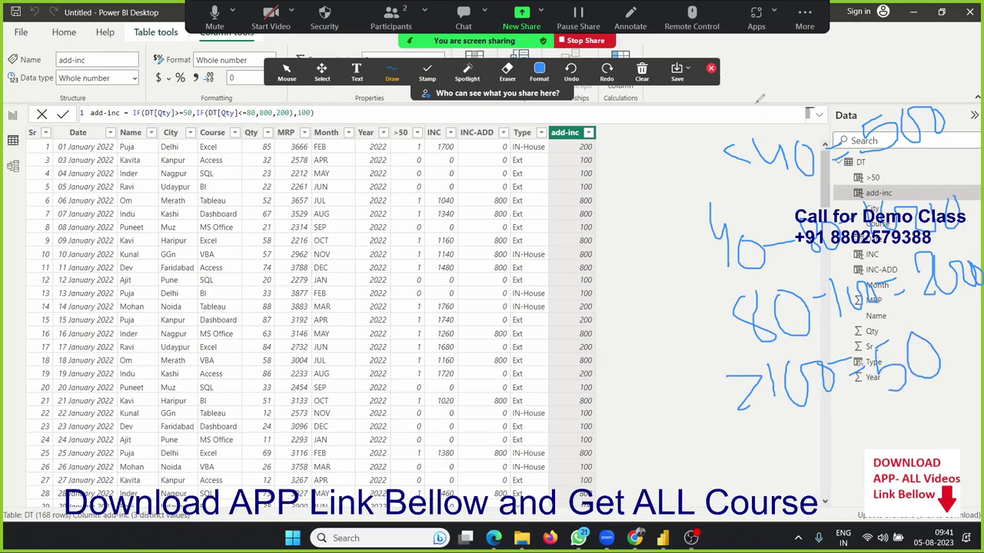
mouse_move(947, 323)
mouse_down()
mouse_move(957, 367)
mouse_move(958, 322)
mouse_move(977, 360)
mouse_move(962, 320)
mouse_up()
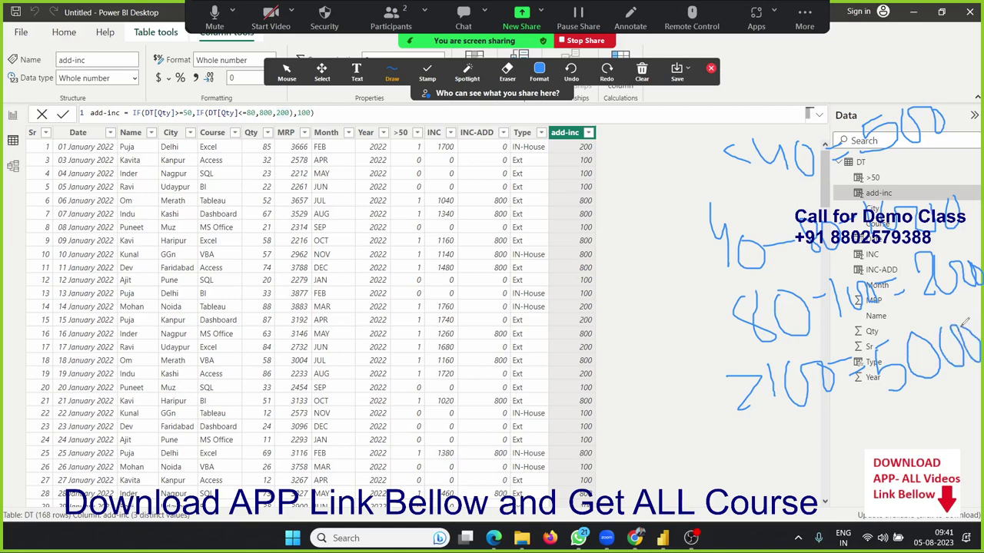
click(711, 69)
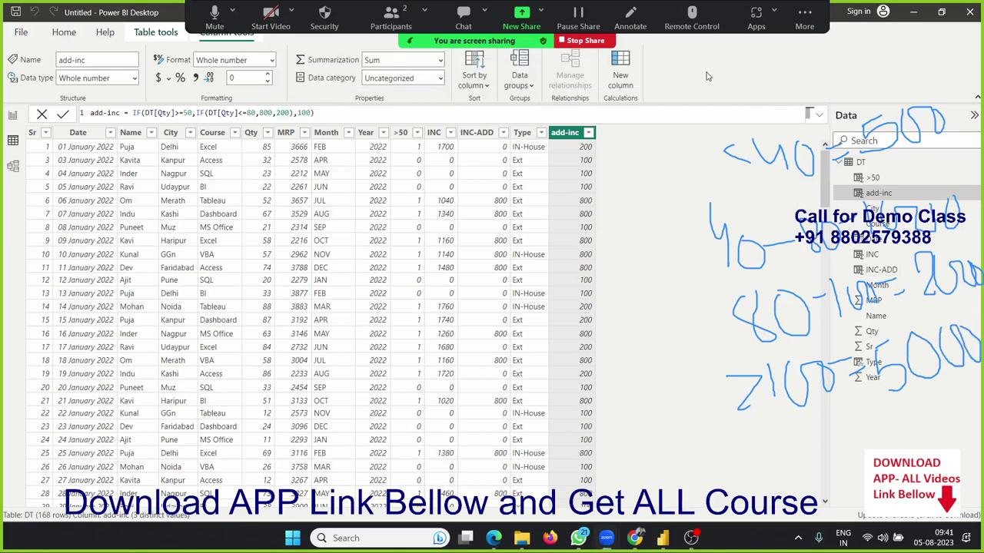
Create S_INC with nested IFs on DT[Qty]: ≤40→500, ≤80→1000, ≤100→2000, else 5000.
click(619, 76)
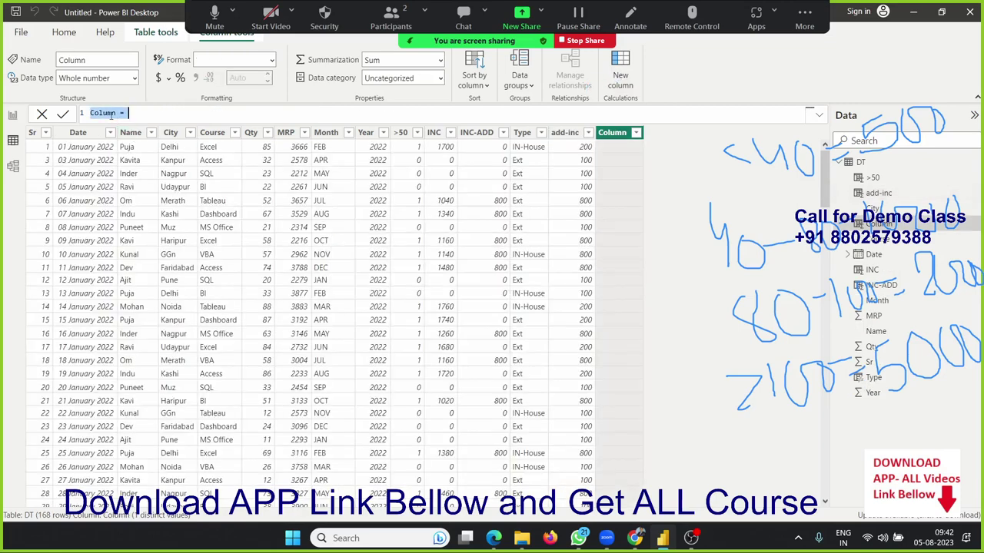
double_click(112, 113)
text(S_)
text(INC =)
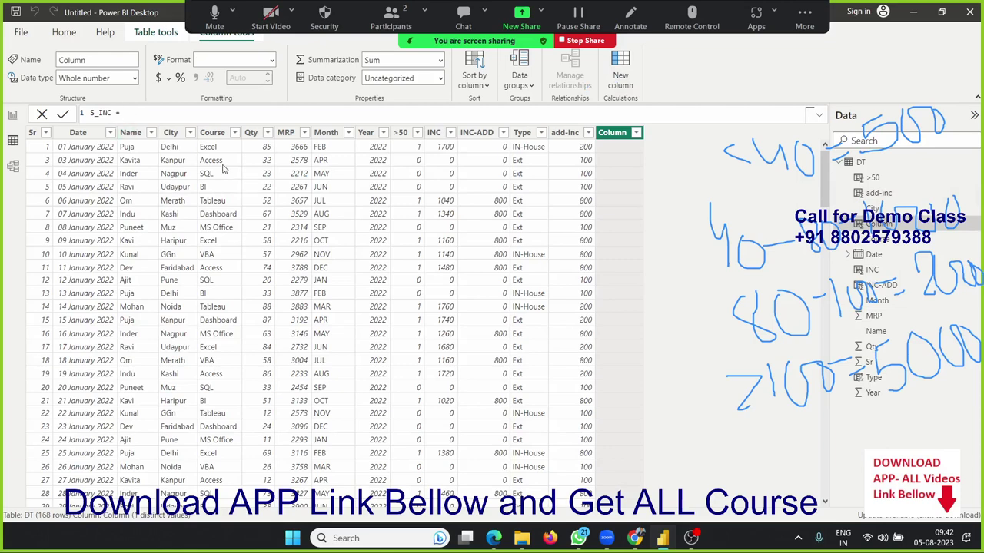
text(if)
key(Tab)
text(DT[Q)
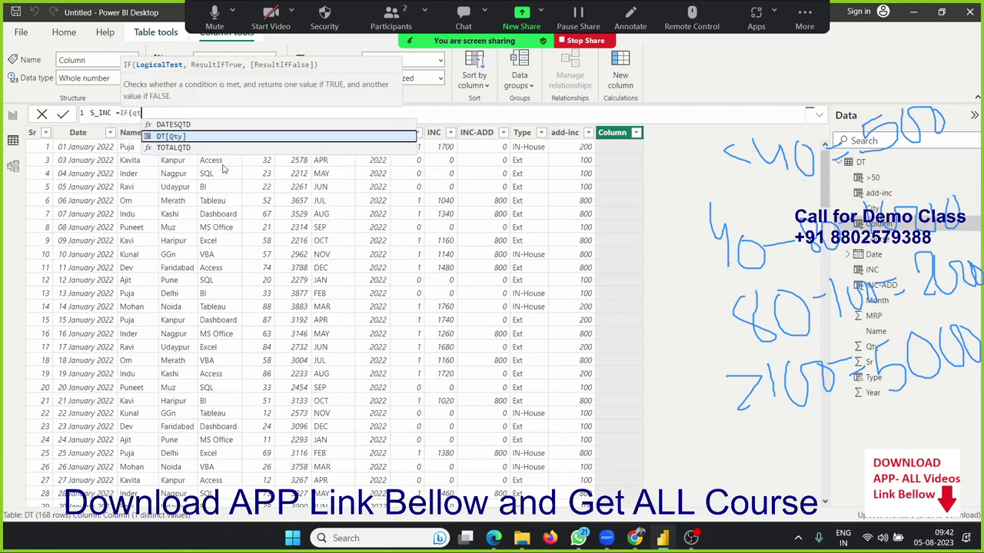
key(Tab)
text(<=)
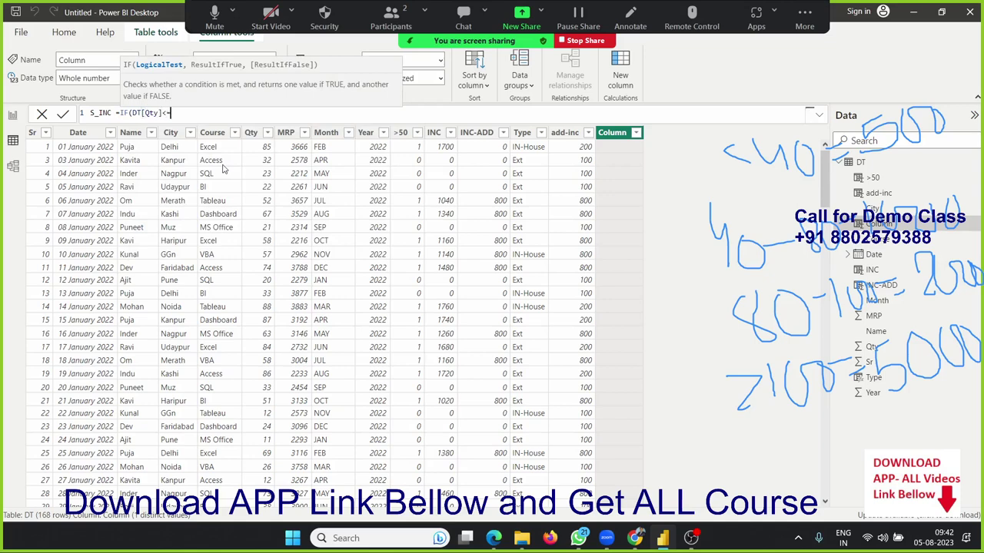
text(40,)
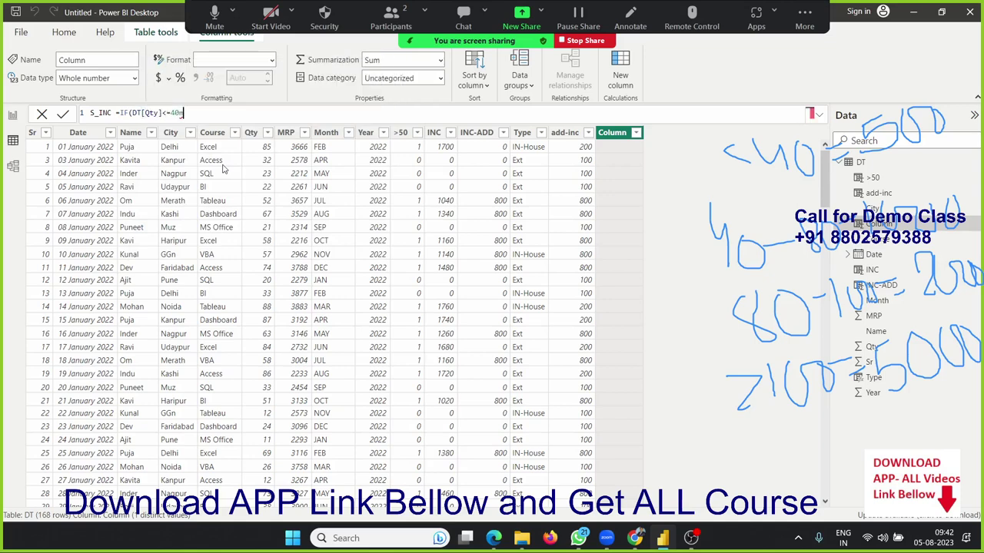
key(BackSpace)
text(,)
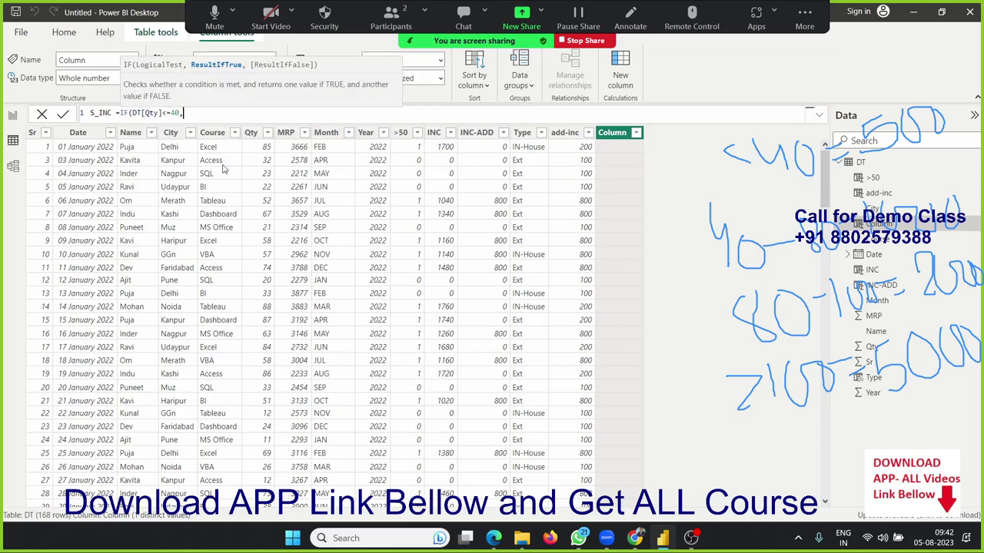
text(500,)
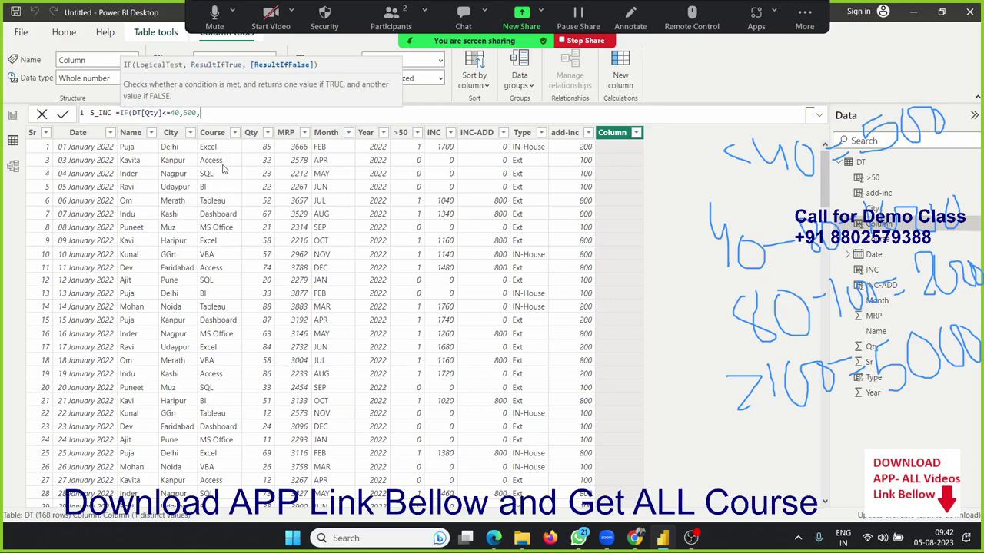
text(IF()
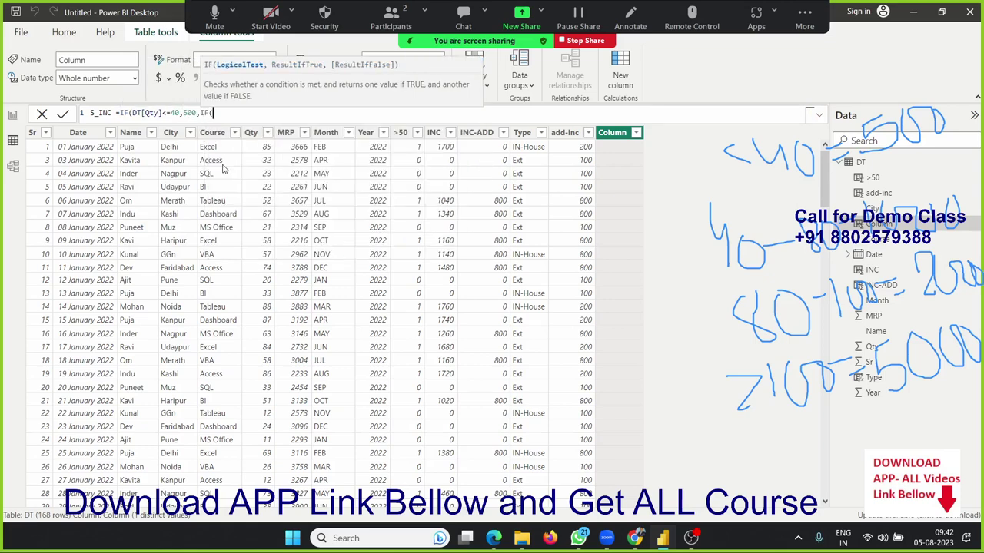
text(qty)
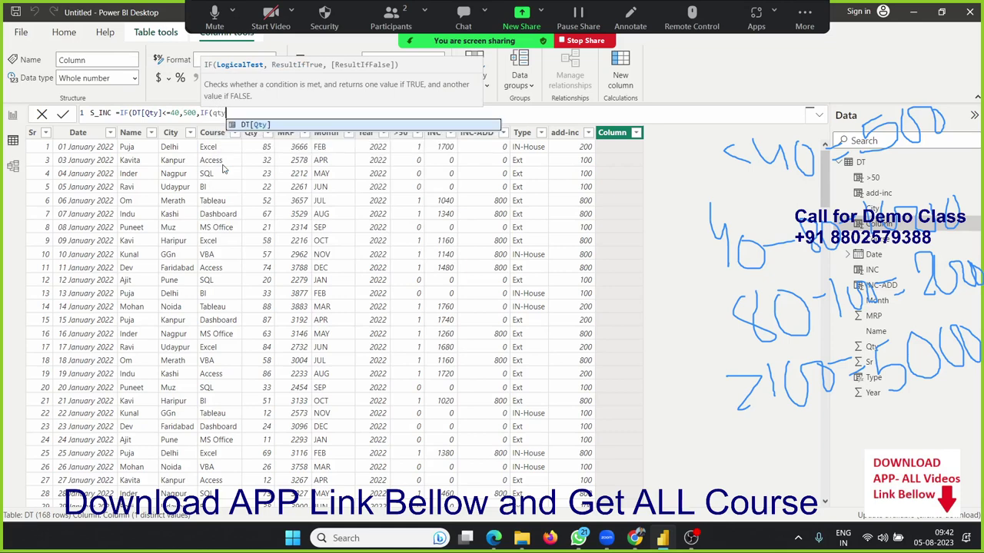
key(BackSpace)
key(BackSpace)
key(BackSpace)
text(DT[Qty]<=)
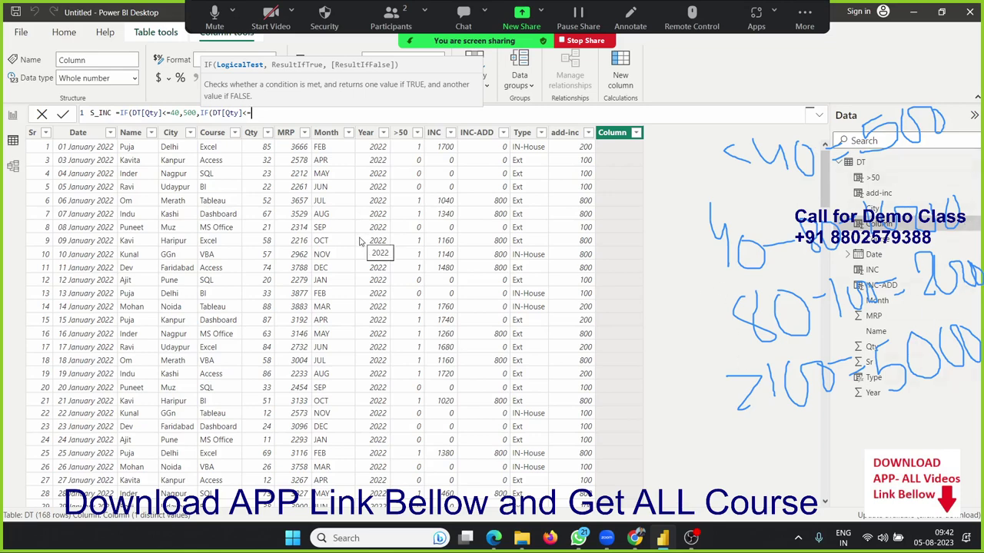
text(80,)
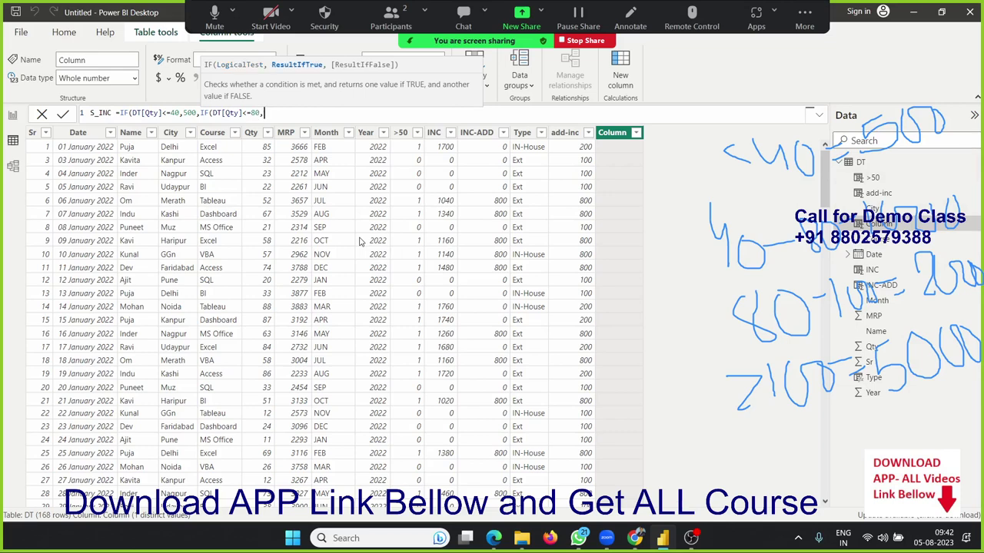
text(1000)
text(,IF()
text(q)
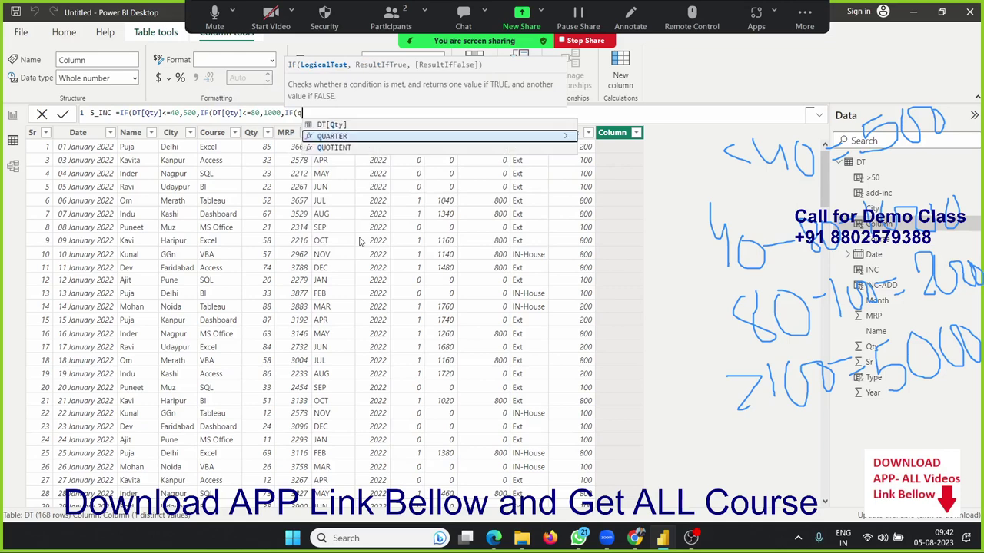
key(BackSpace)
text(DT[Qty]<=)
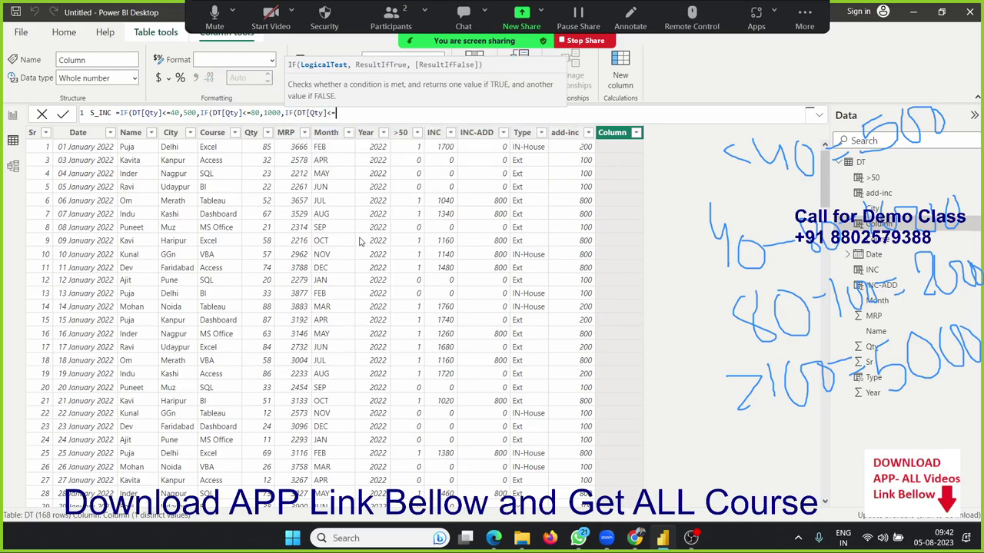
text(100)
text(,2000)
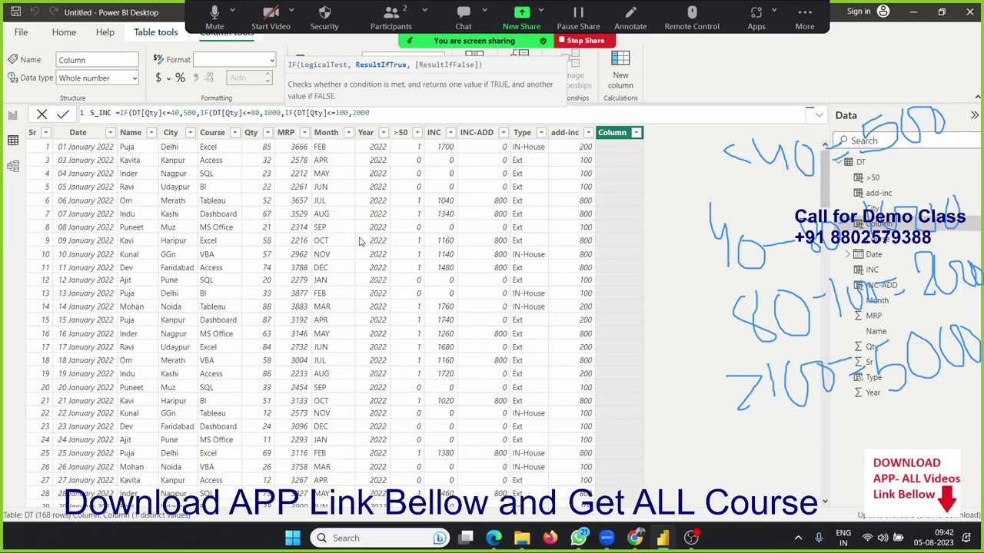
text(,IF(q)
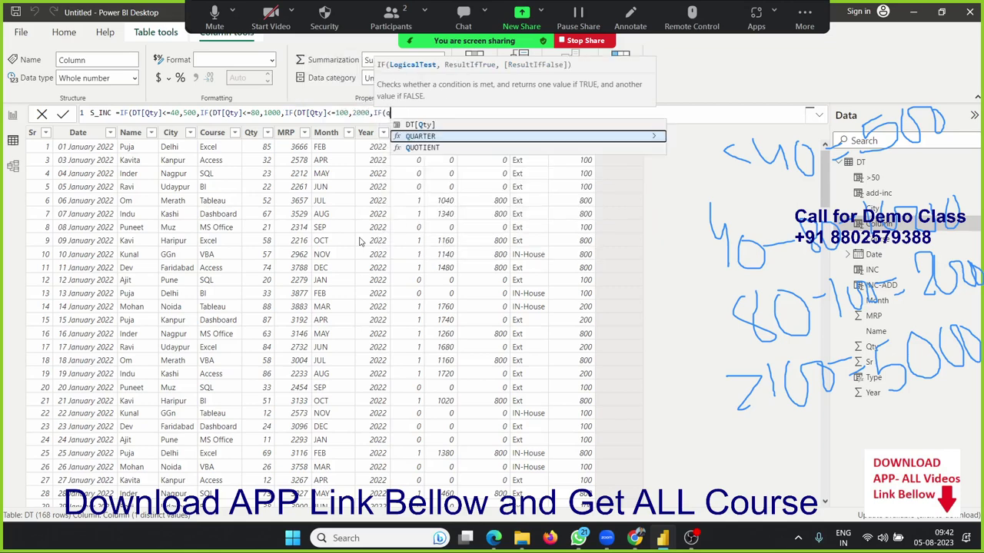
text(t)
key(Tab)
text(>)
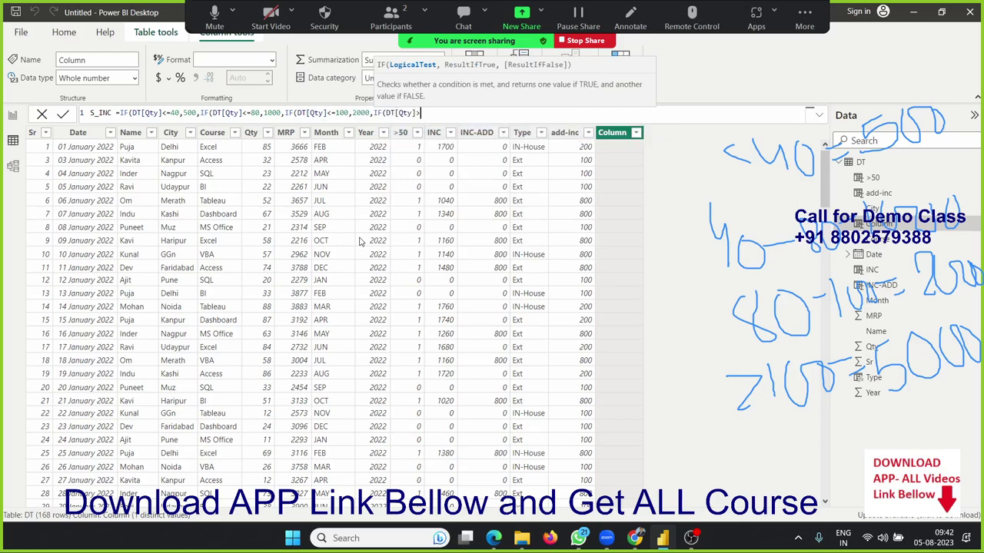
text(100,5)
text(000) )
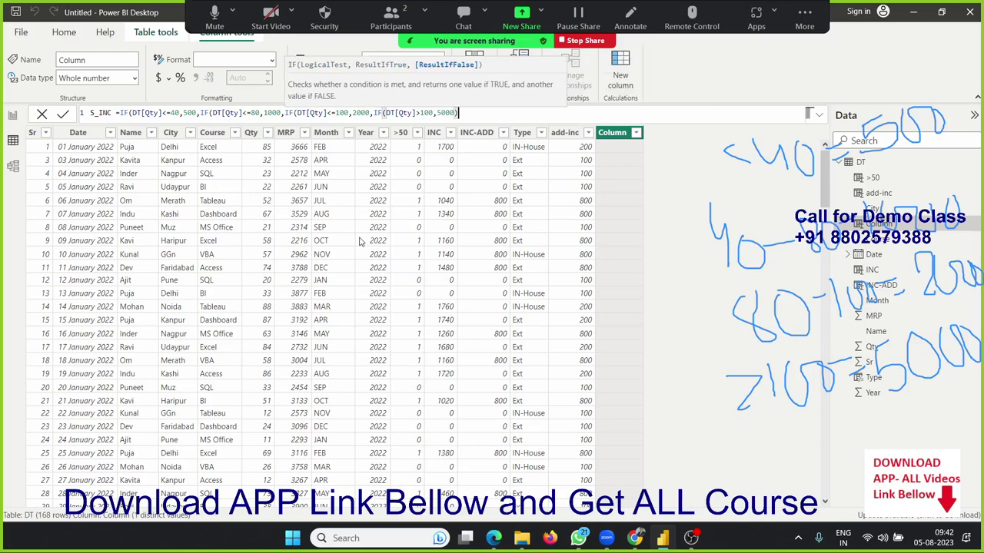
text())))
key(Return)
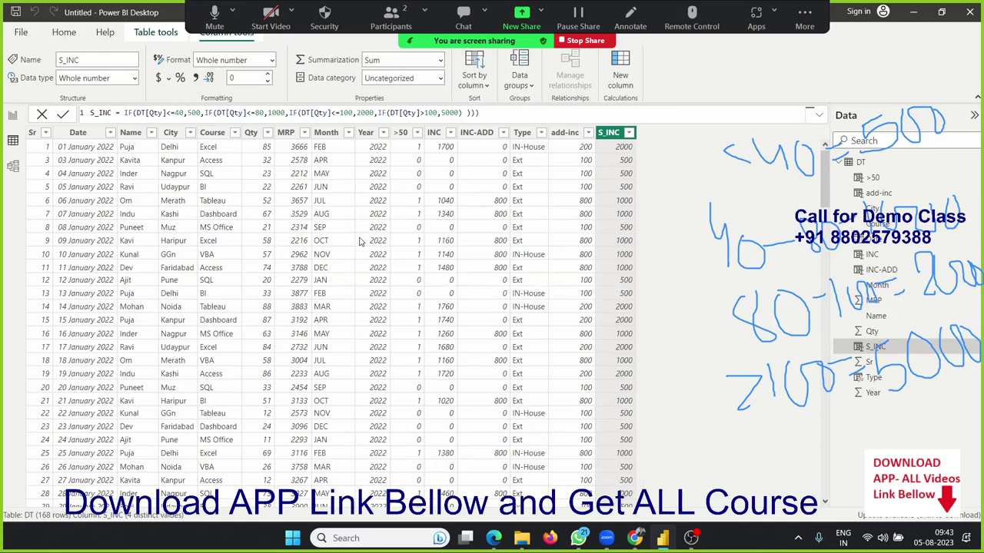
click(632, 17)
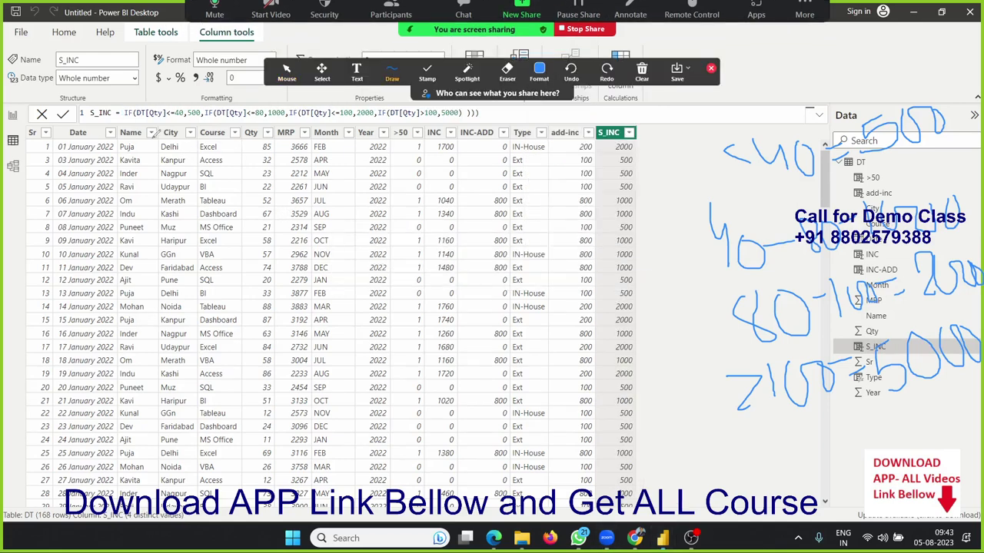
drag(141, 119, 177, 114)
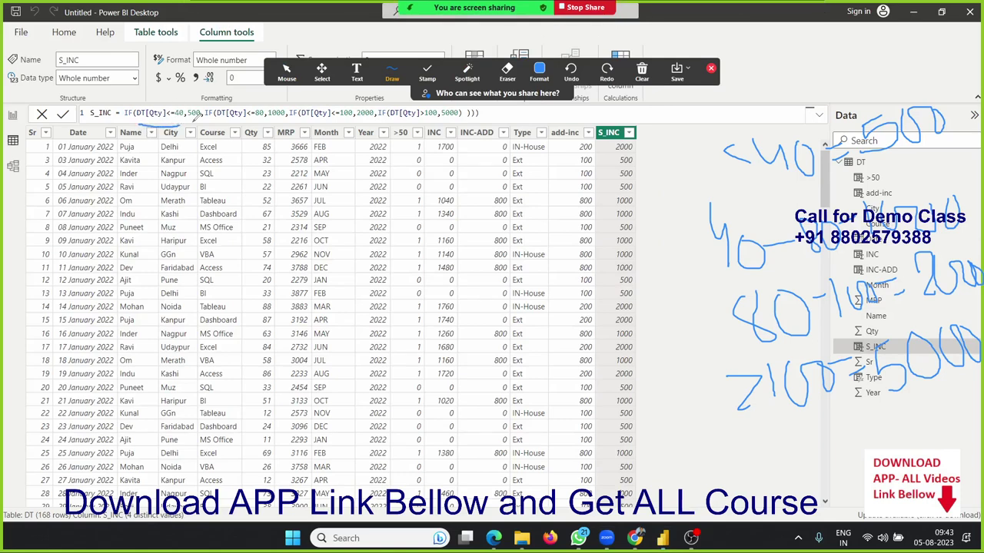
mouse_move(194, 116)
mouse_down()
mouse_move(176, 142)
mouse_move(467, 118)
mouse_up()
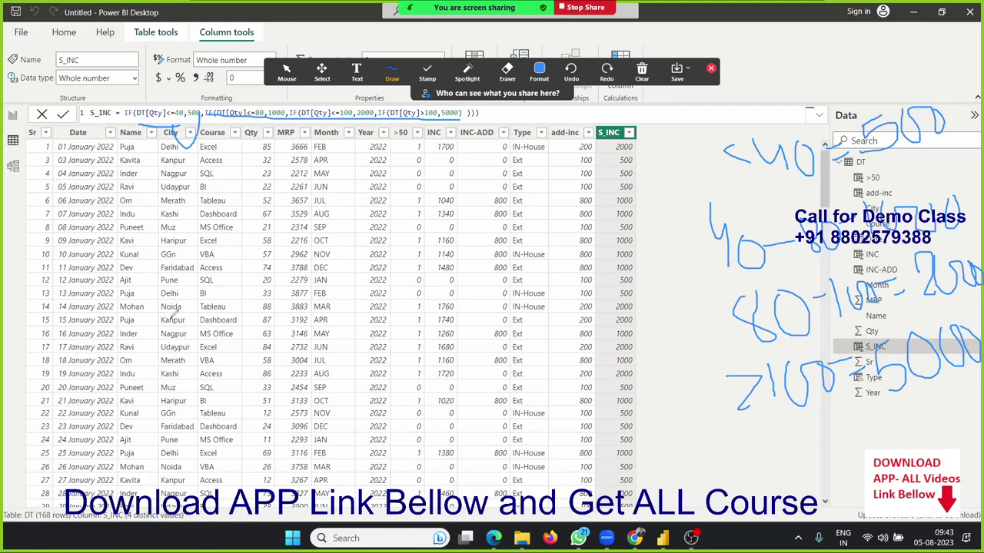
key(ctrl+z)
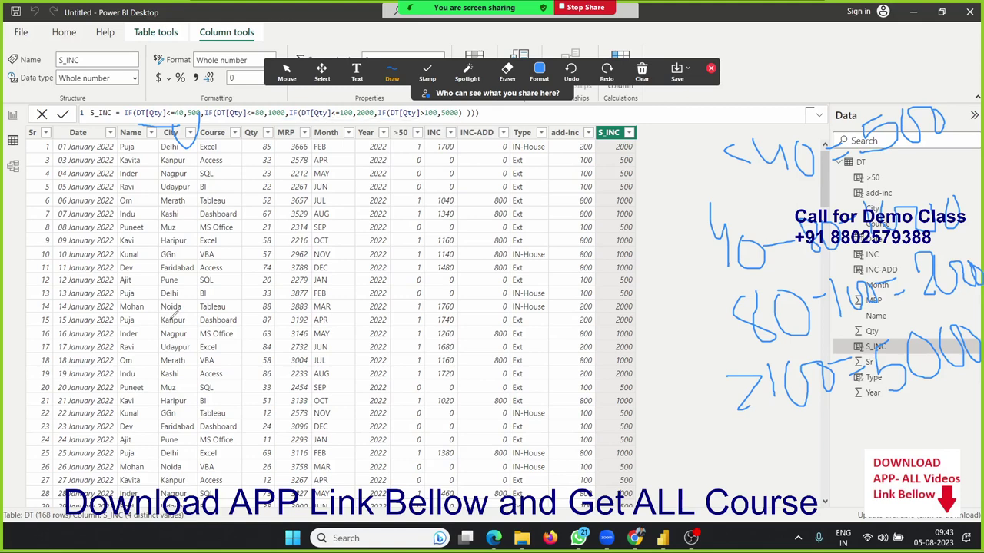
key(ctrl+z)
click(711, 69)
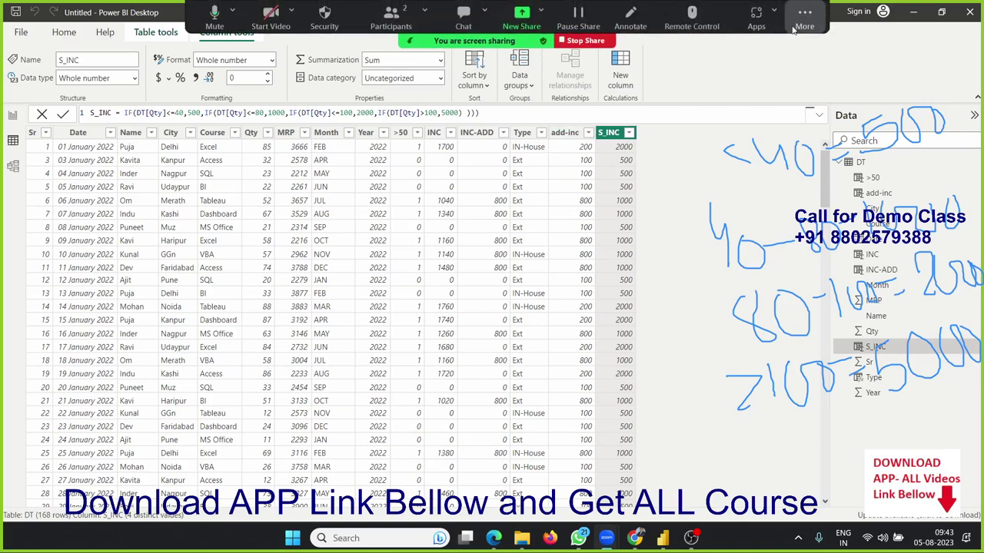
click(800, 23)
click(845, 175)
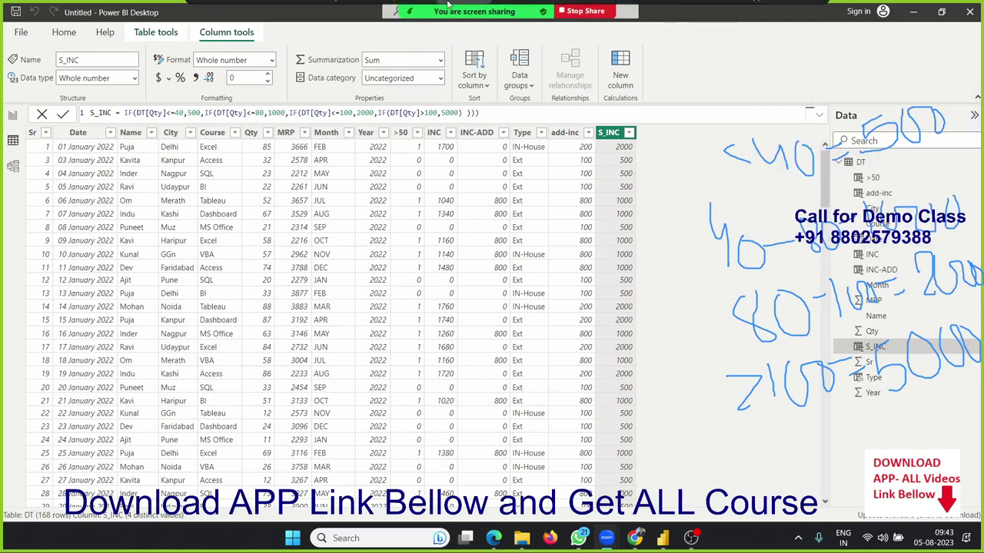
click(631, 10)
click(645, 77)
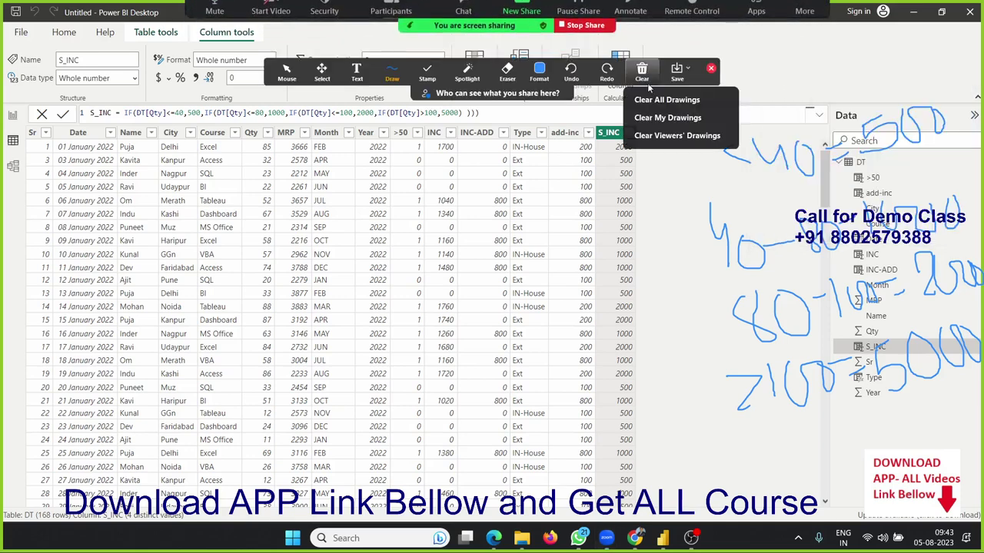
click(650, 118)
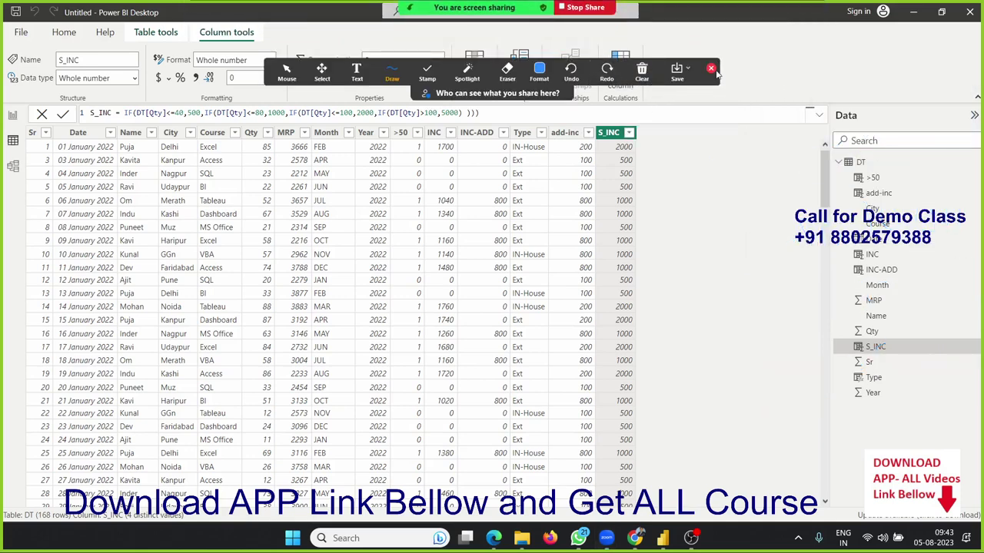
click(711, 69)
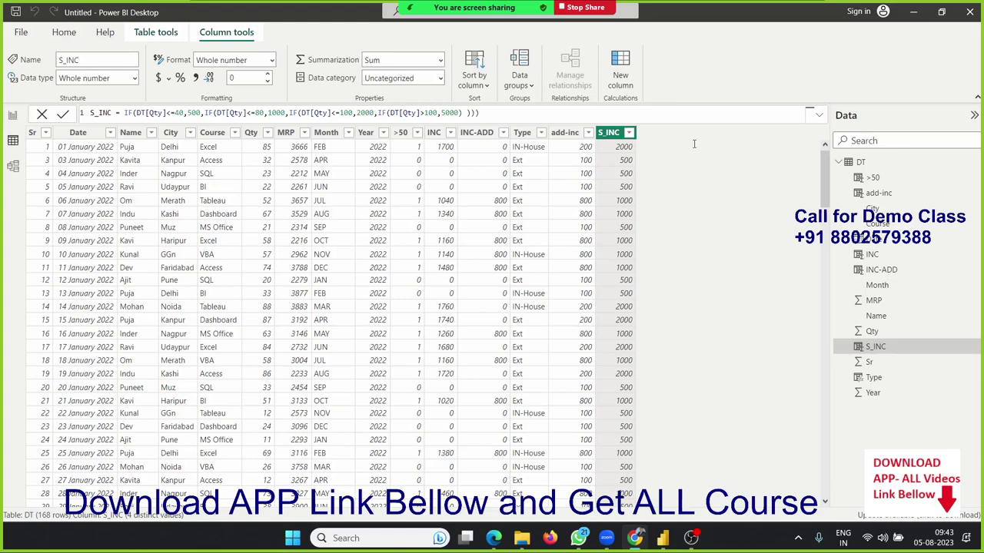
Maximize Chrome and open Microsoft Learn's DAX function reference, scrolling to its function categories.
key(alt+Tab)
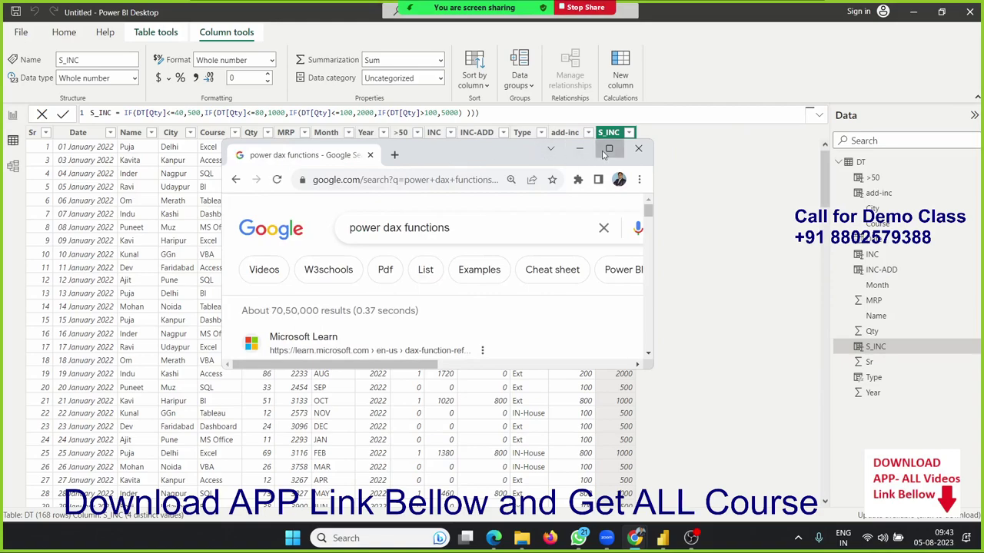
click(608, 149)
scroll(372, 312, down, 1)
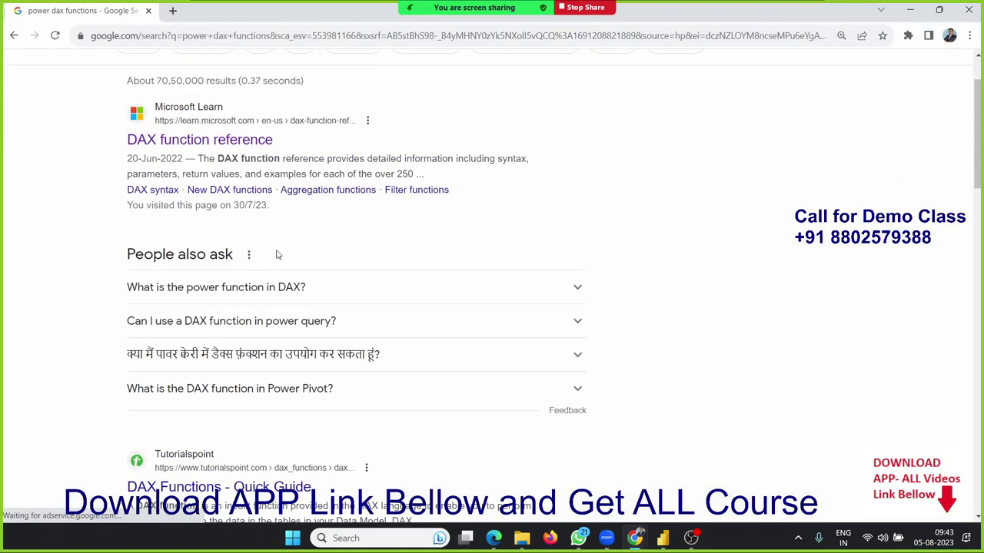
click(213, 144)
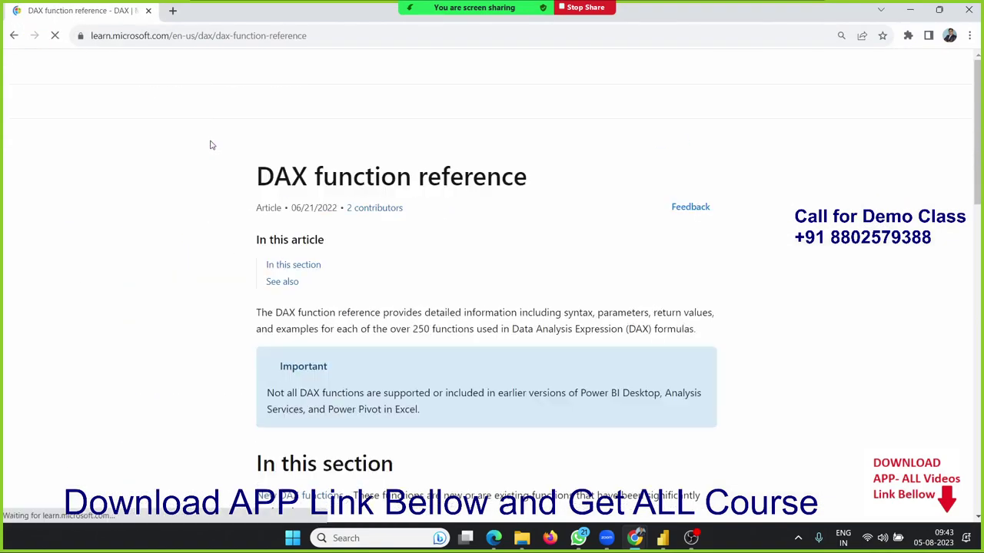
scroll(400, 254, down, 2)
scroll(410, 253, down, 2)
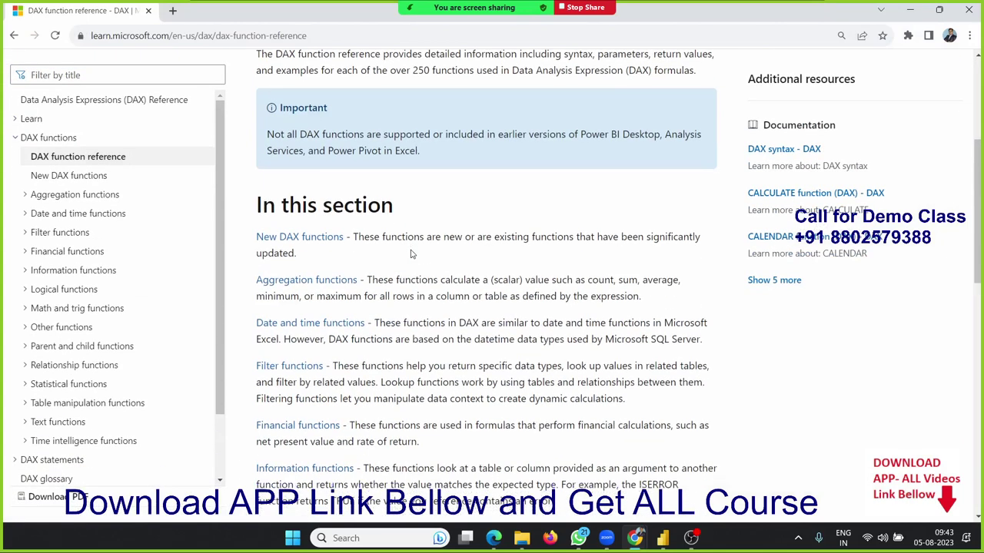
scroll(410, 254, down, 1)
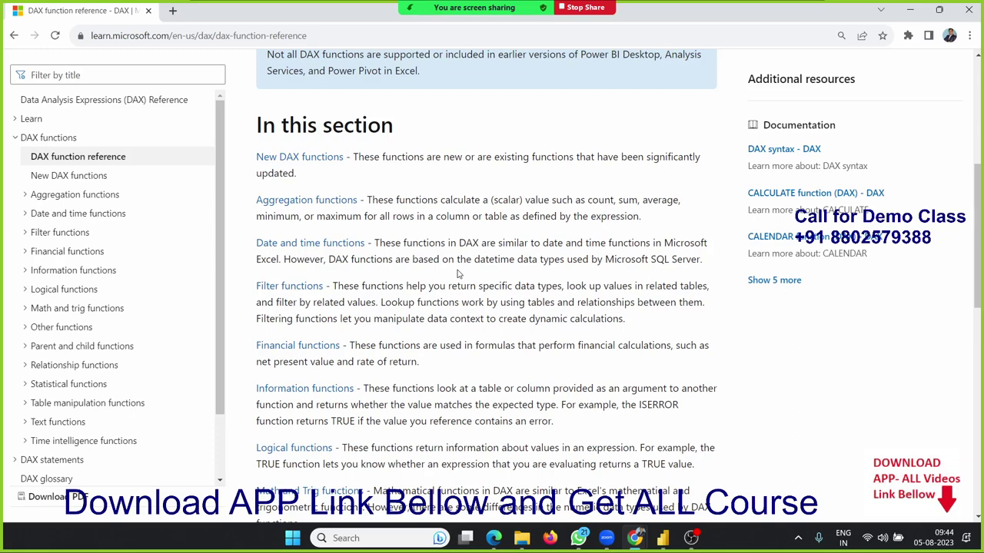
Go to the Logical functions category in the DAX function reference.
scroll(245, 298, down, 2)
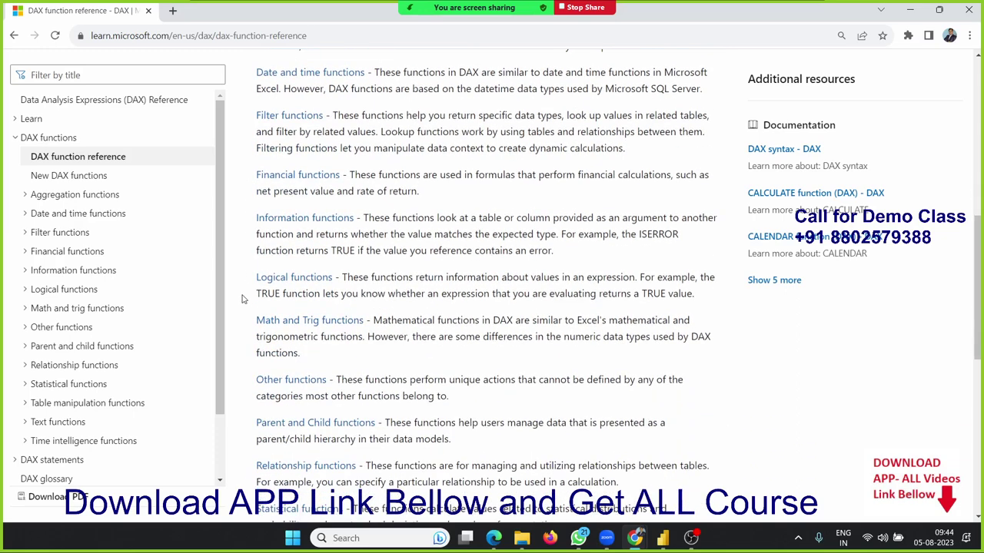
scroll(241, 298, down, 1)
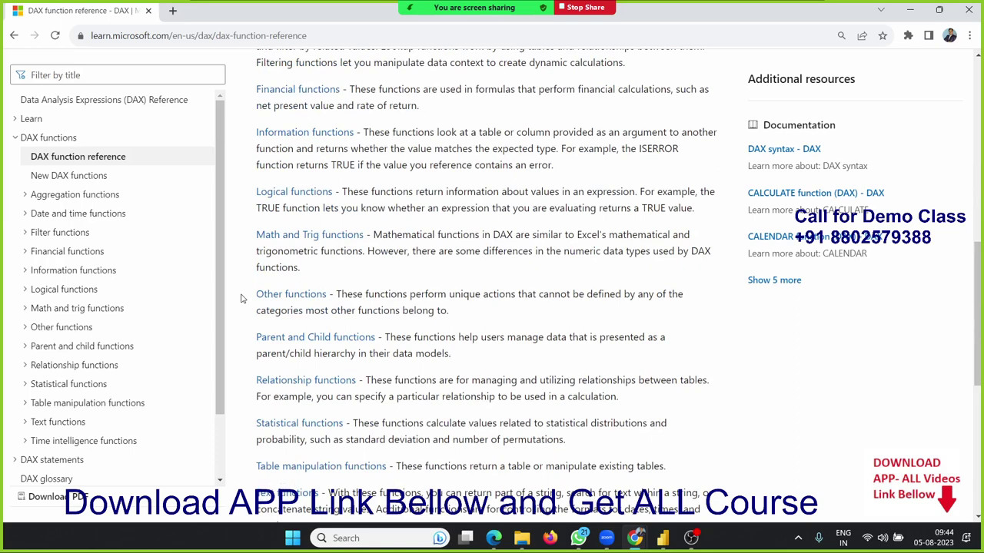
click(315, 198)
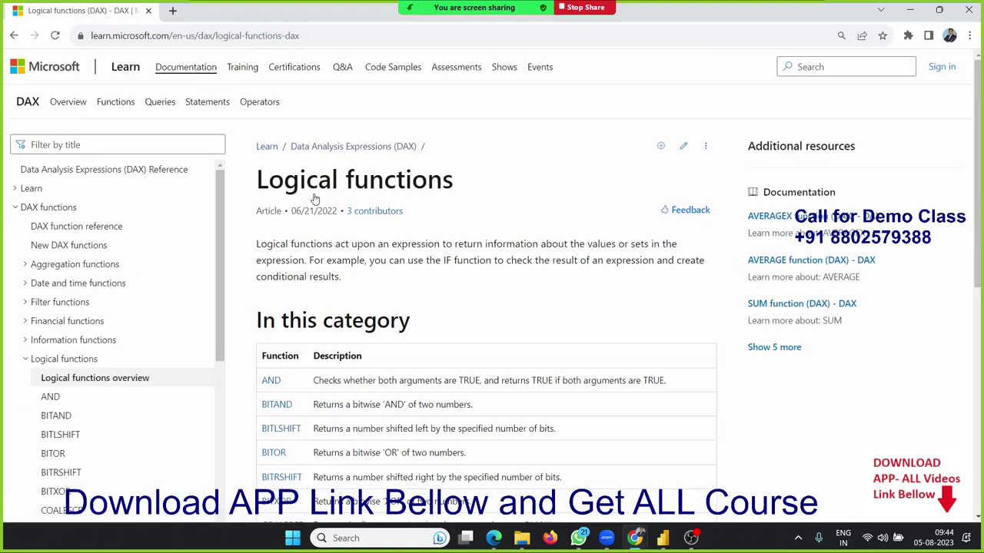
Review the Logical functions table and open the BITAND article in a background tab.
scroll(503, 197, down, 3)
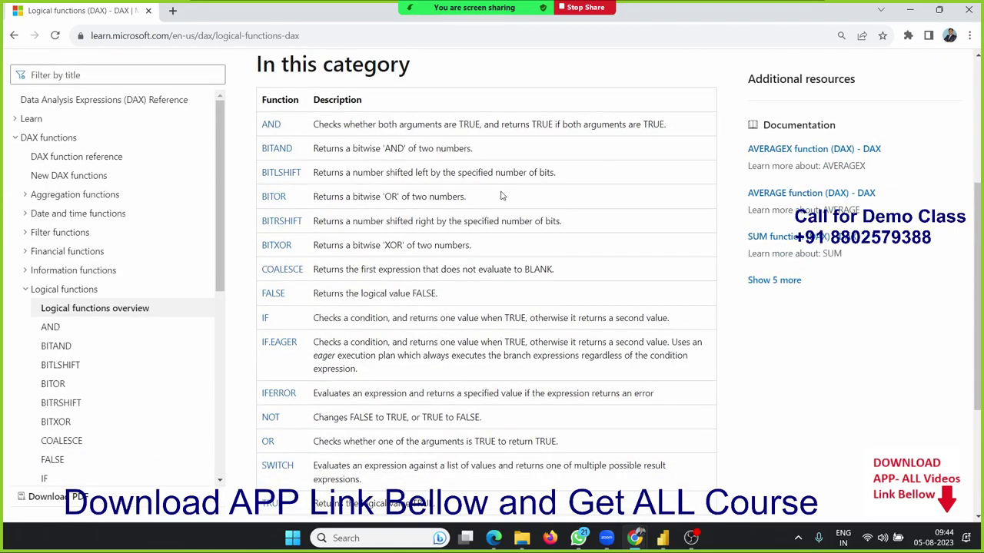
scroll(504, 197, up, 1)
scroll(504, 198, down, 4)
scroll(501, 196, up, 5)
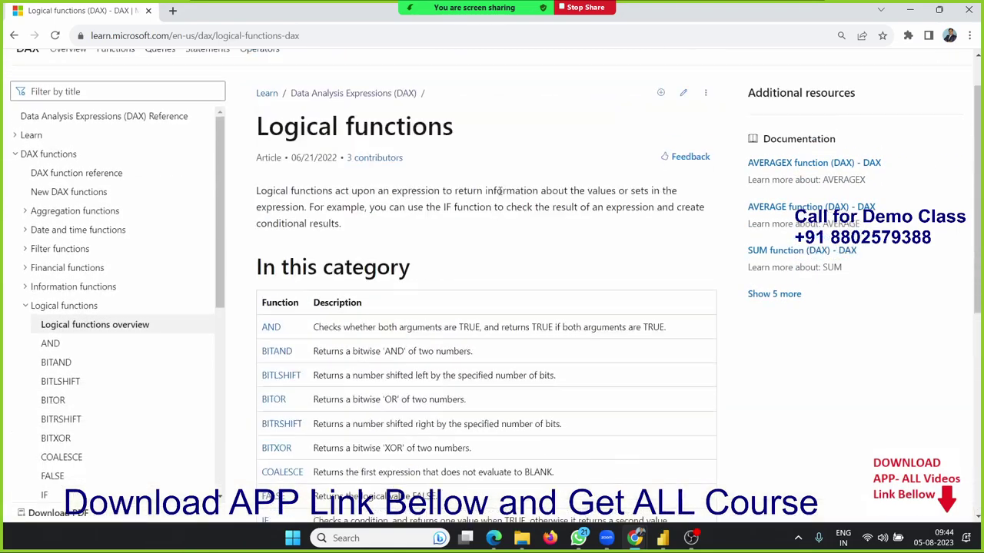
scroll(499, 195, down, 2)
scroll(497, 193, down, 1)
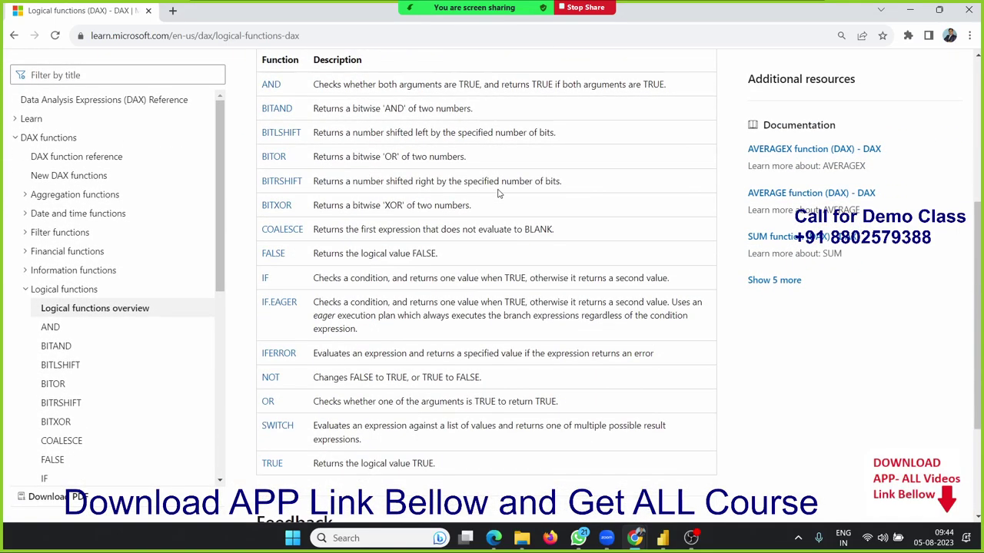
scroll(497, 194, up, 1)
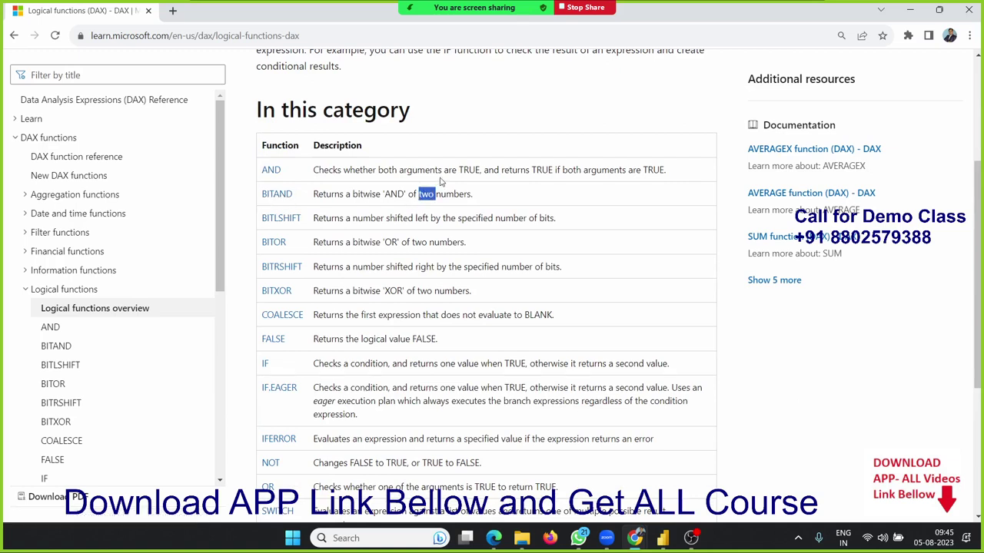
right_click(289, 201)
click(297, 211)
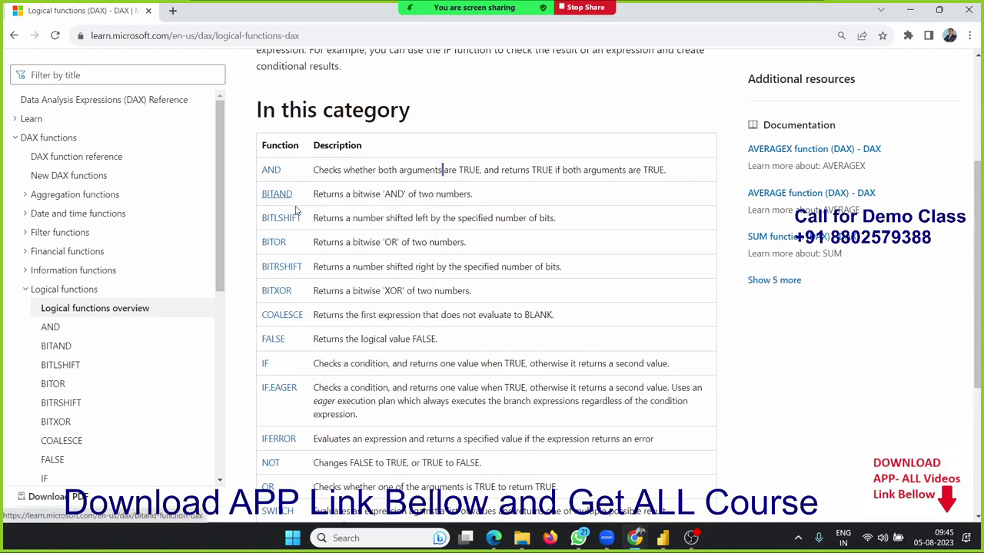
Read the BITAND article's syntax and code sample.
click(221, 10)
scroll(346, 230, down, 3)
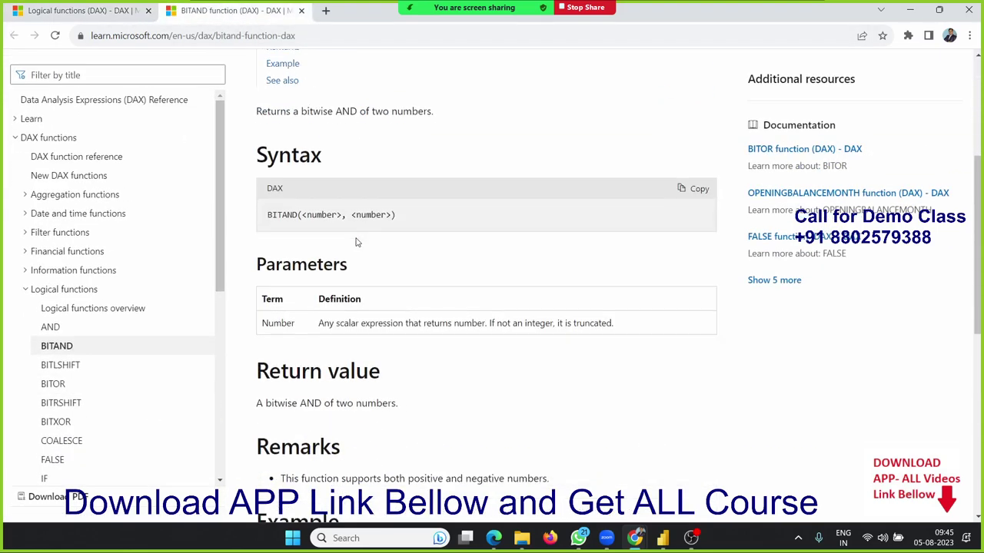
scroll(345, 231, down, 2)
scroll(345, 230, down, 1)
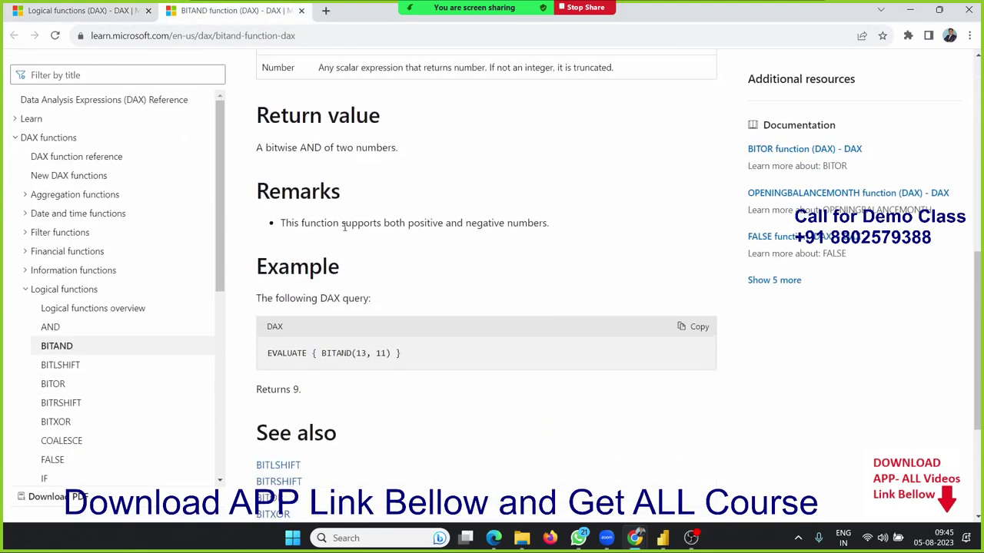
scroll(345, 231, down, 1)
scroll(348, 260, down, 1)
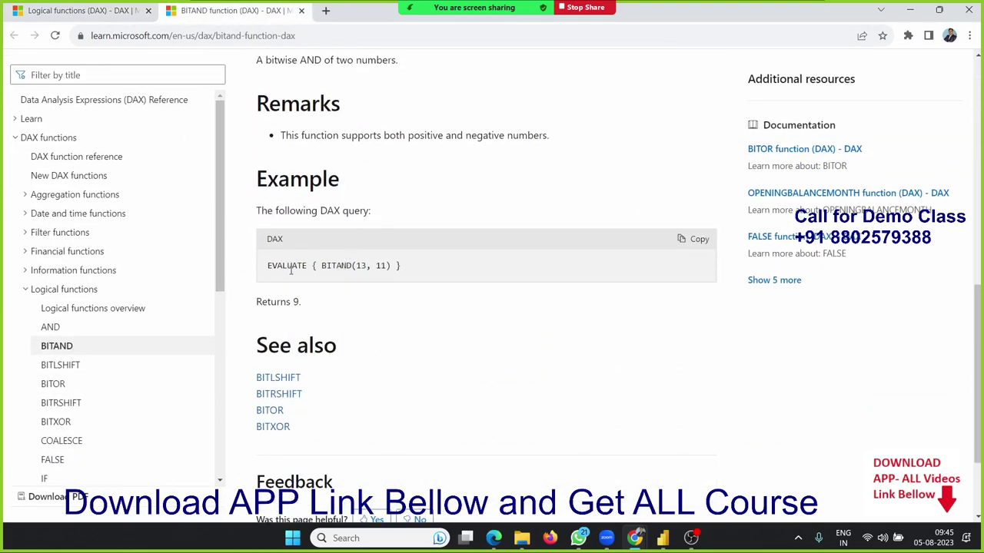
double_click(343, 265)
click(366, 267)
Review the BITAND example returning 9, then close the article's tab.
scroll(391, 268, down, 1)
scroll(391, 267, down, 1)
scroll(392, 268, up, 3)
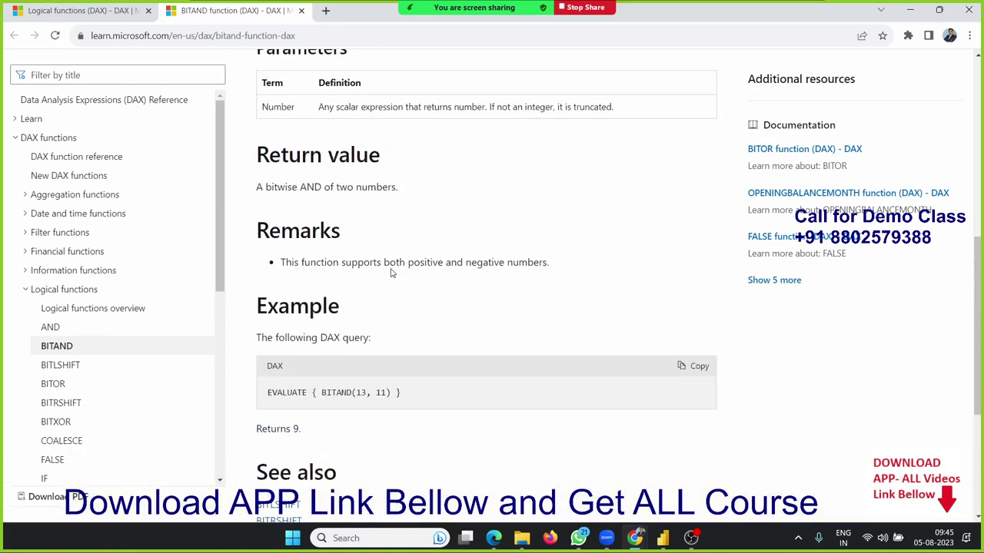
scroll(392, 267, up, 1)
scroll(391, 268, up, 1)
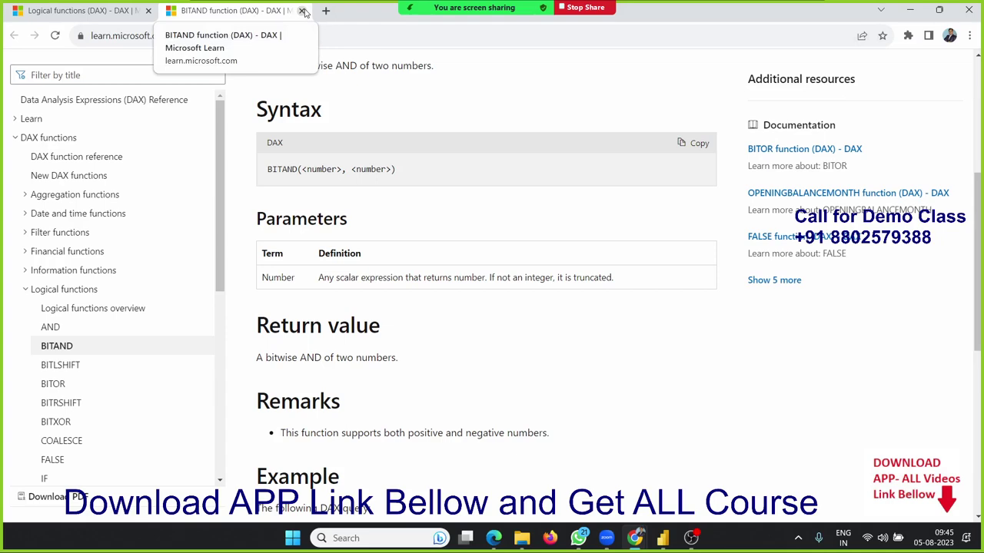
click(302, 11)
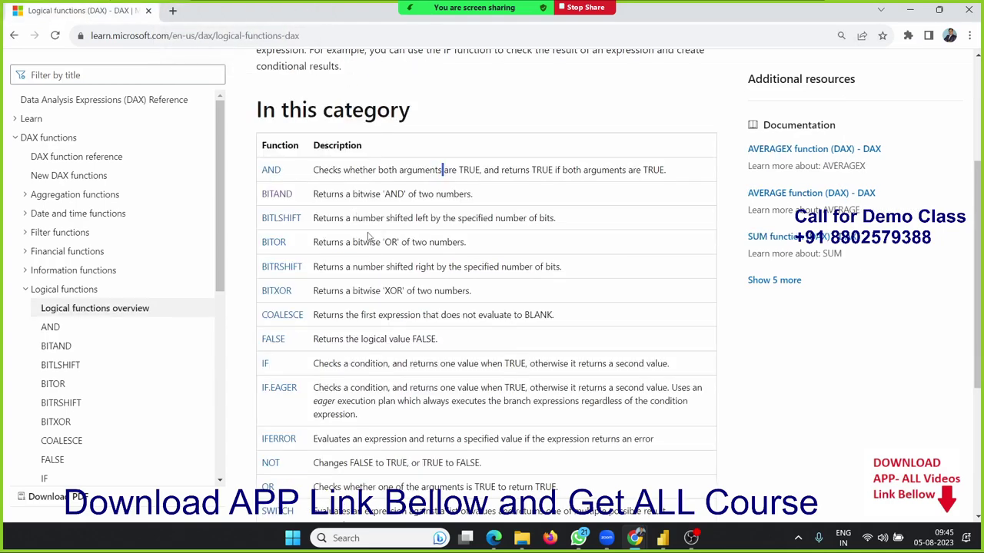
Open the BITLSHIFT article in a new tab and read its syntax and examples.
right_click(297, 224)
click(308, 236)
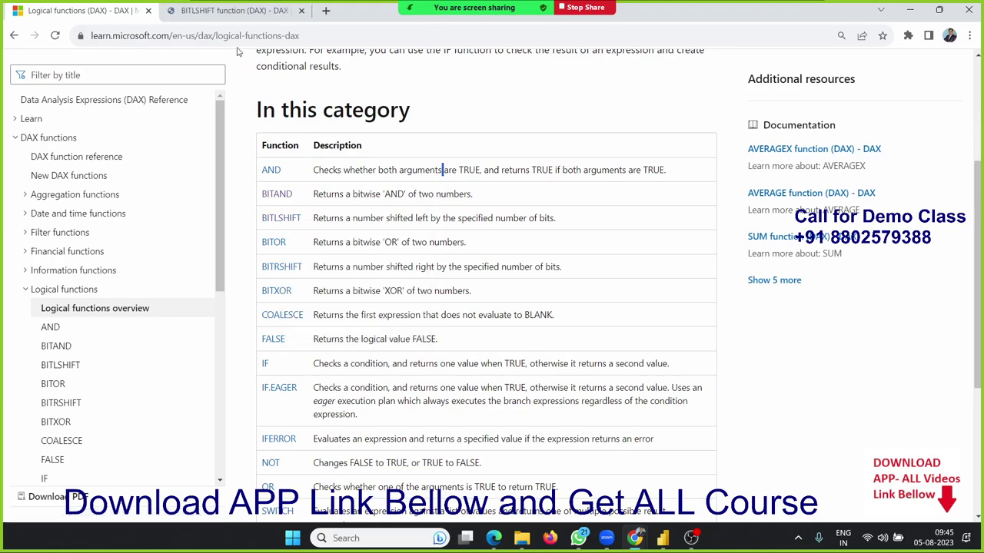
click(230, 11)
scroll(364, 297, down, 2)
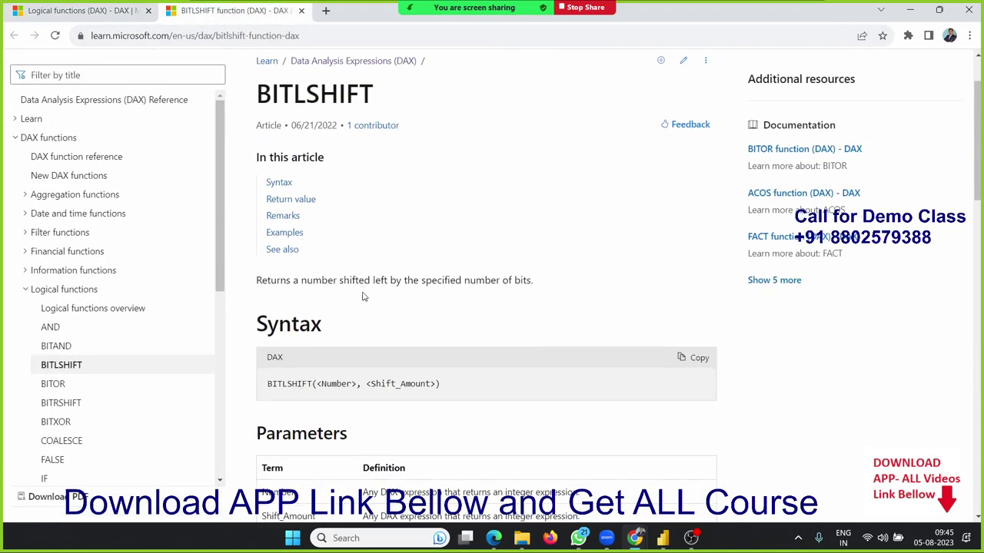
double_click(336, 383)
scroll(395, 400, down, 2)
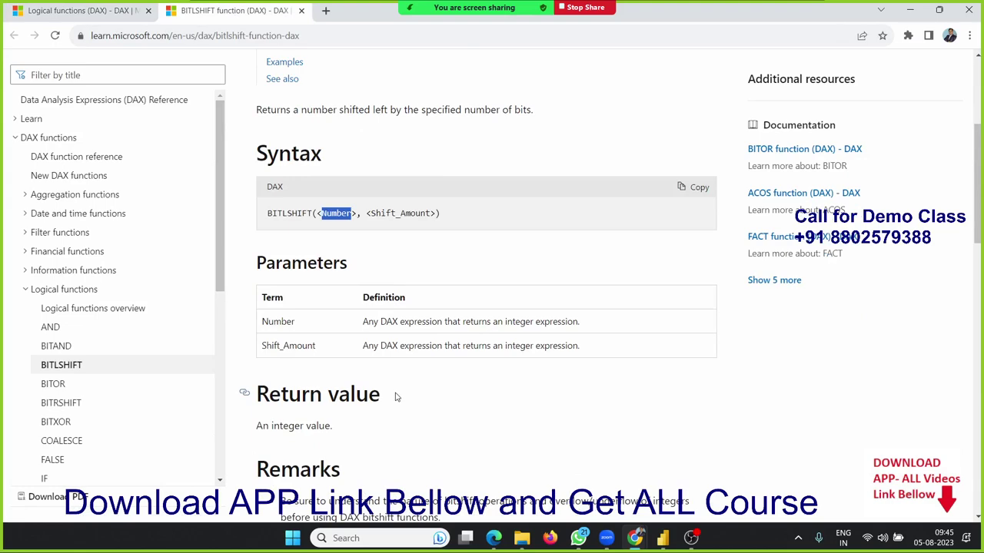
scroll(396, 398, down, 1)
scroll(396, 398, down, 2)
scroll(396, 398, down, 1)
scroll(396, 397, down, 1)
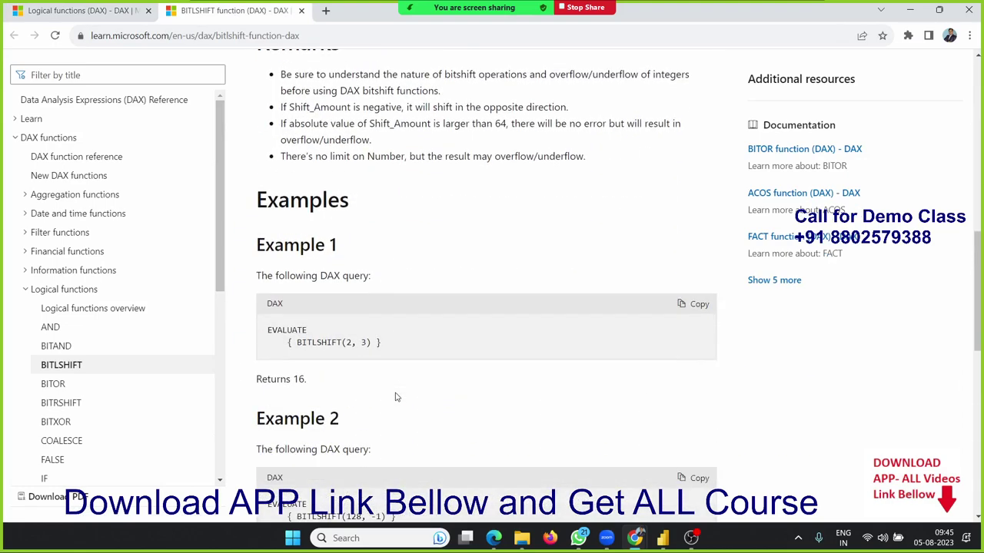
scroll(392, 389, down, 1)
scroll(390, 386, down, 1)
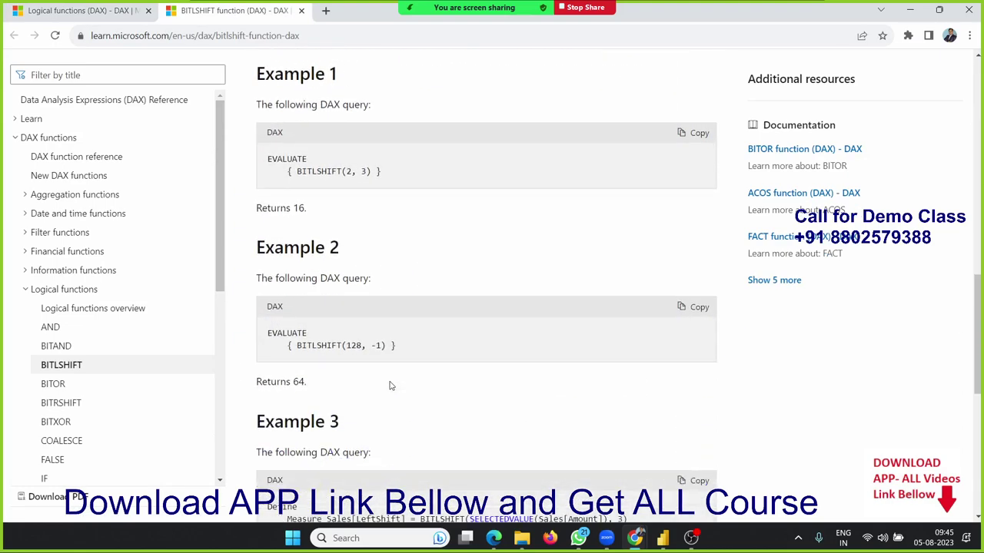
scroll(390, 385, down, 1)
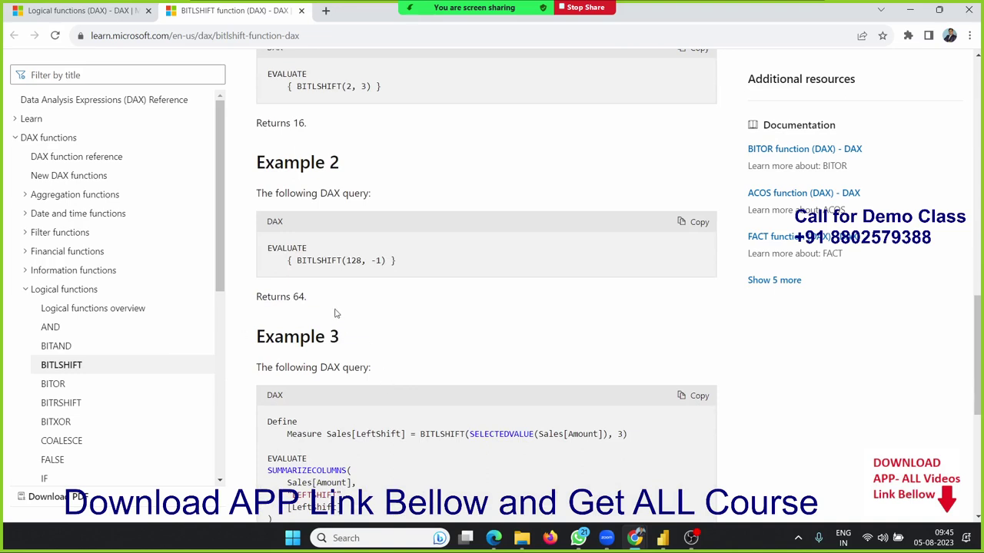
Examine Example 2, where shifting 128 by -1 returns 64.
drag(303, 296, 307, 298)
double_click(354, 261)
double_click(374, 261)
double_click(296, 298)
click(294, 300)
scroll(295, 300, down, 2)
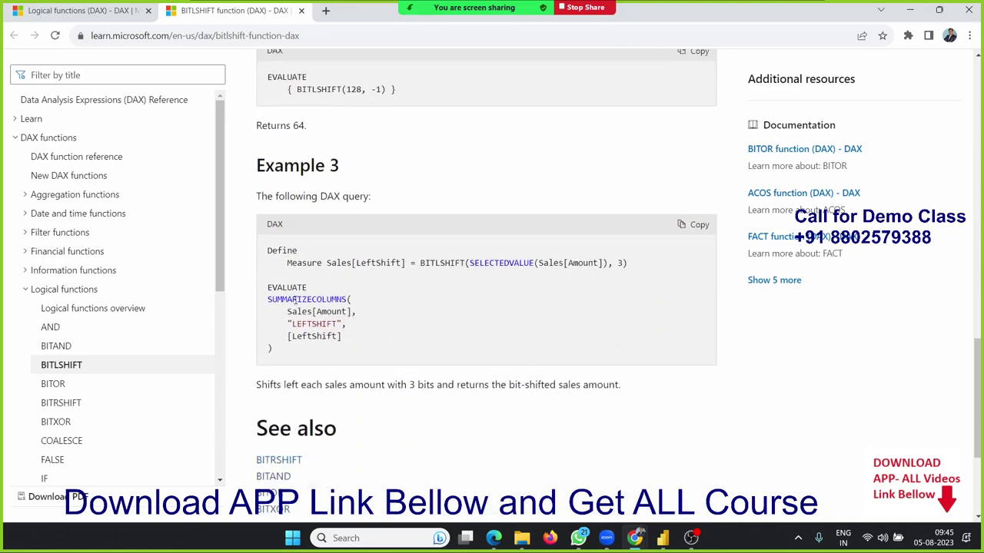
scroll(295, 301, up, 2)
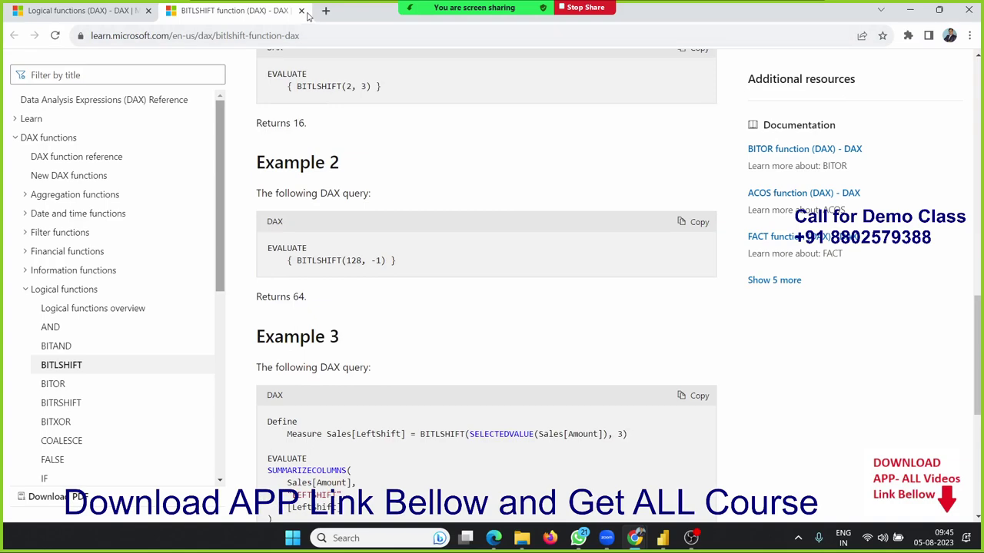
Close the BITLSHIFT tab and scroll the Logical functions table down to SWITCH and TRUE.
click(302, 13)
scroll(371, 248, down, 1)
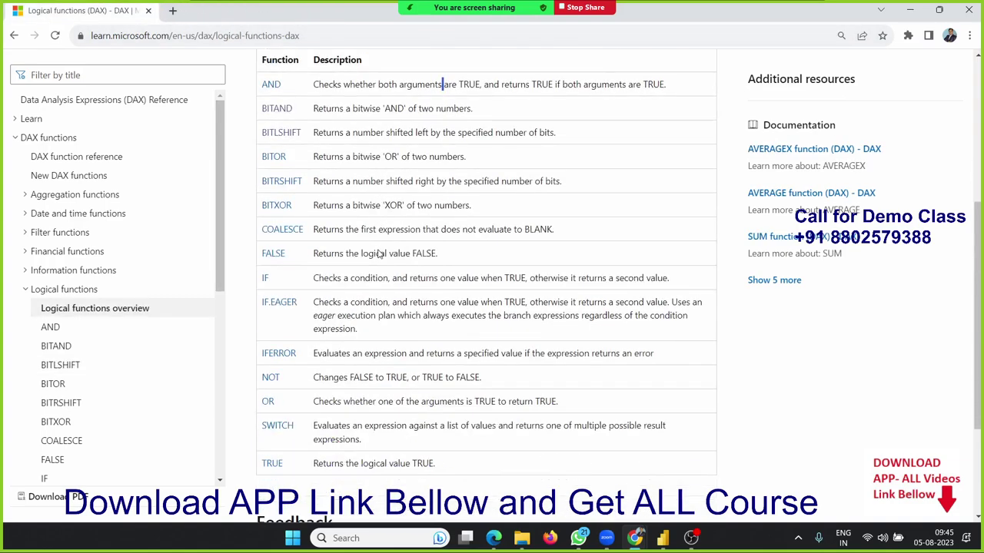
scroll(371, 248, up, 1)
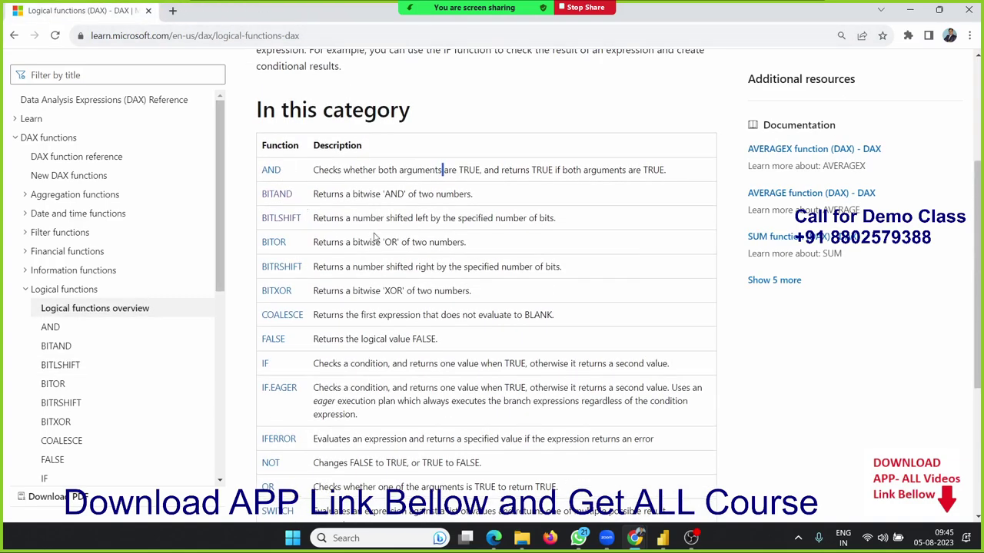
scroll(375, 239, down, 1)
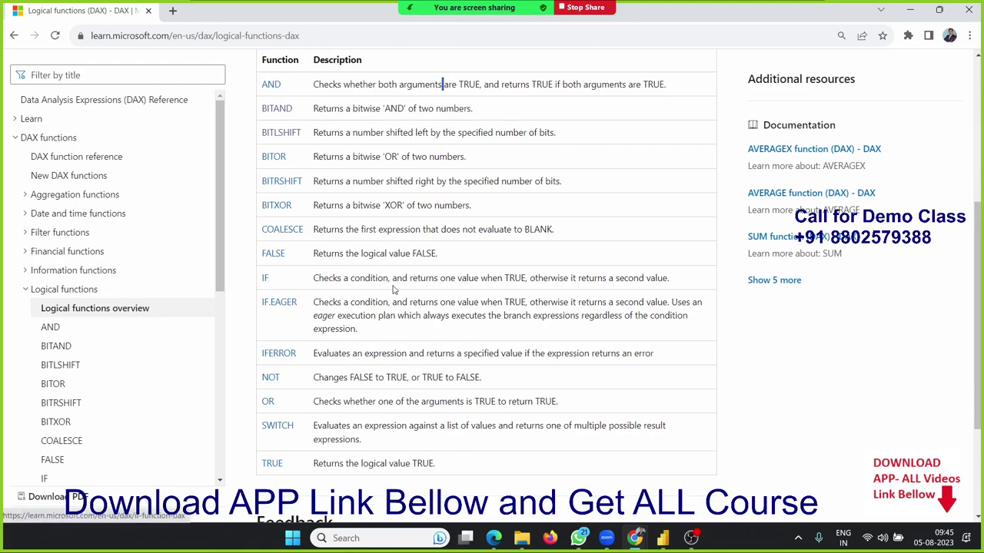
scroll(393, 291, down, 1)
scroll(394, 292, down, 1)
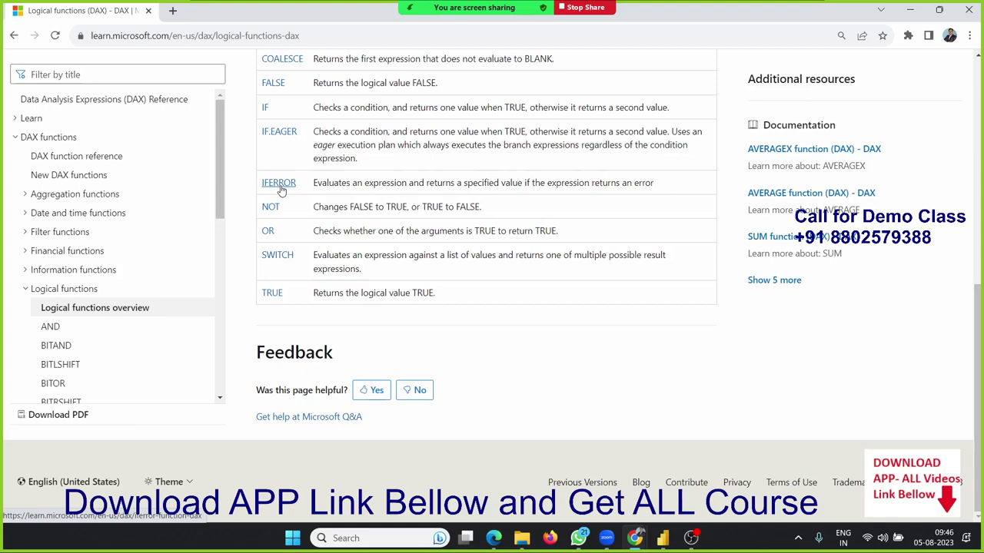
scroll(329, 221, up, 3)
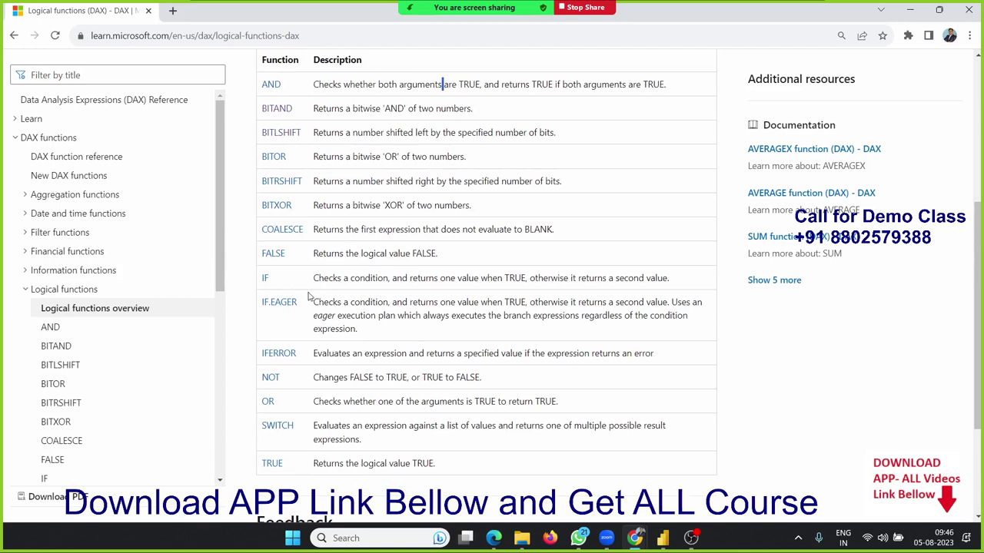
scroll(309, 297, down, 1)
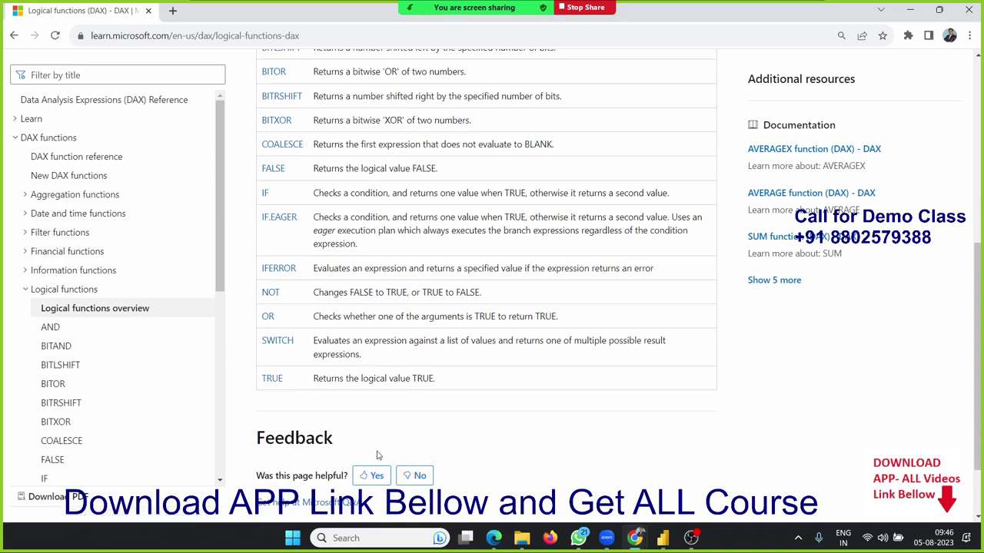
Return to Power BI Desktop and inspect the DT table's Name, Date and S_INC columns.
key(alt+Tab)
key(alt+Tab)
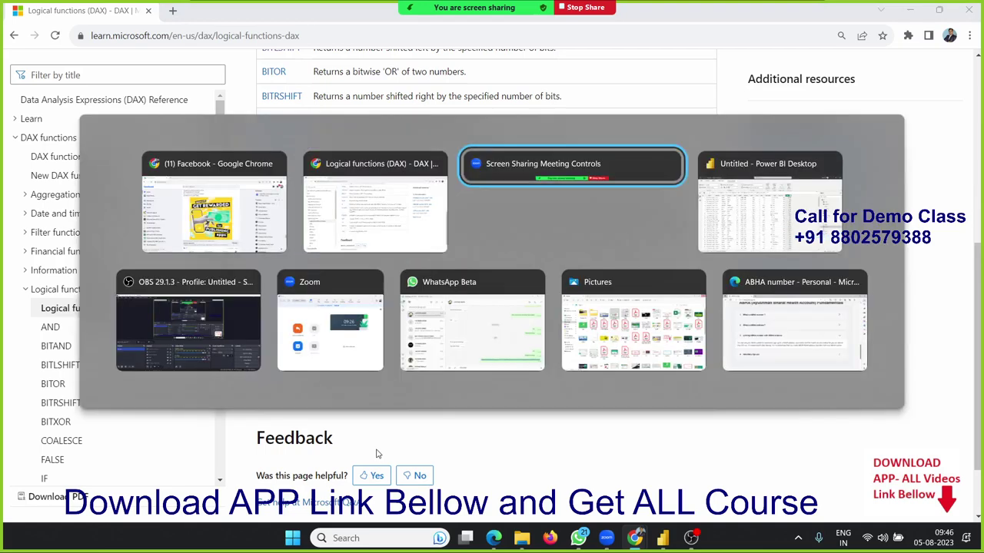
key(alt+Tab)
key(alt+Tab)
key(alt+Tab)
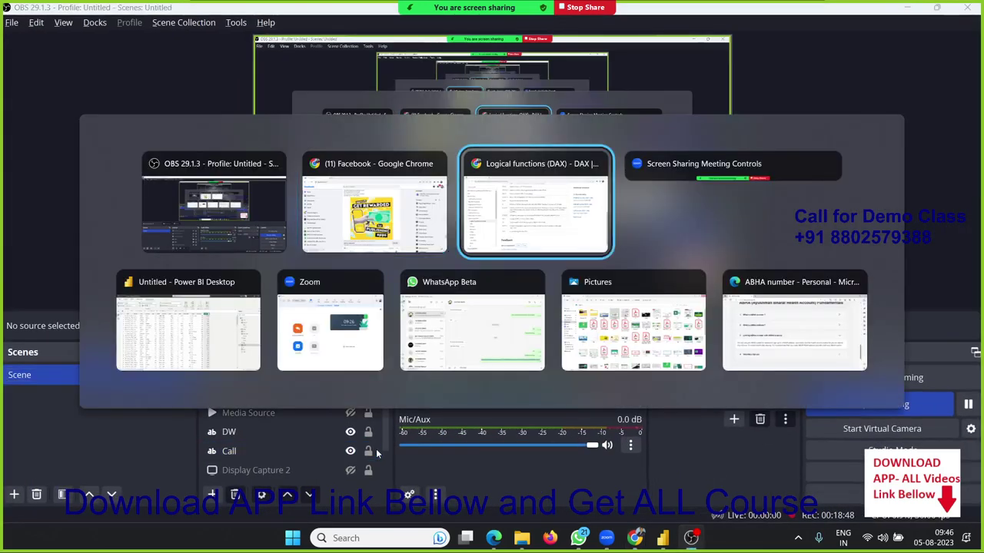
key(alt+Tab)
key(alt+shift+Tab)
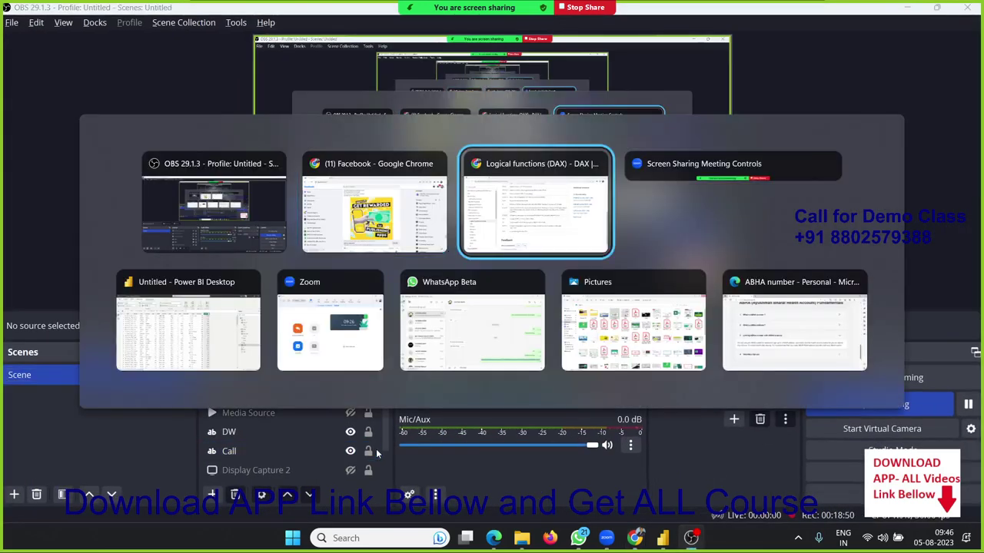
key(alt+Tab)
key(alt+Tab)
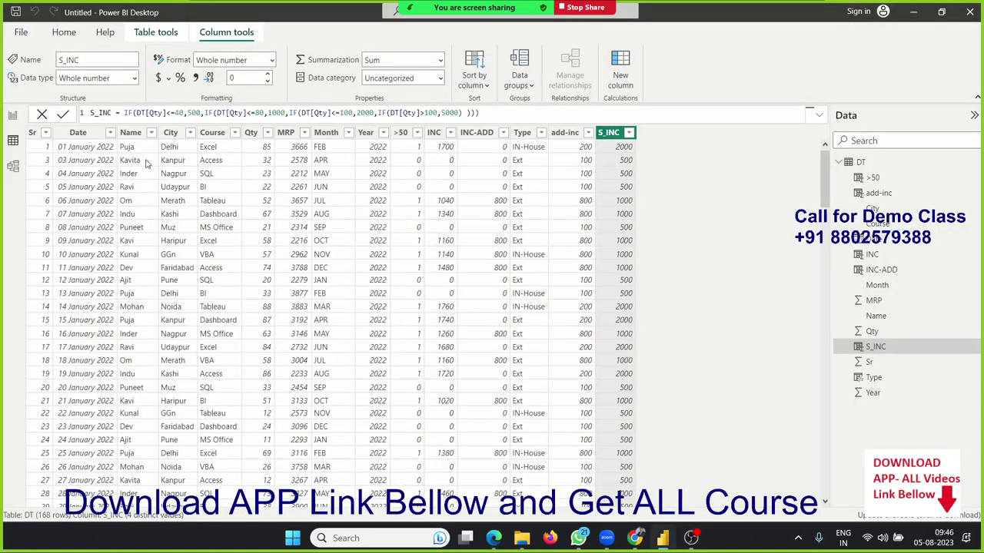
click(143, 160)
click(77, 160)
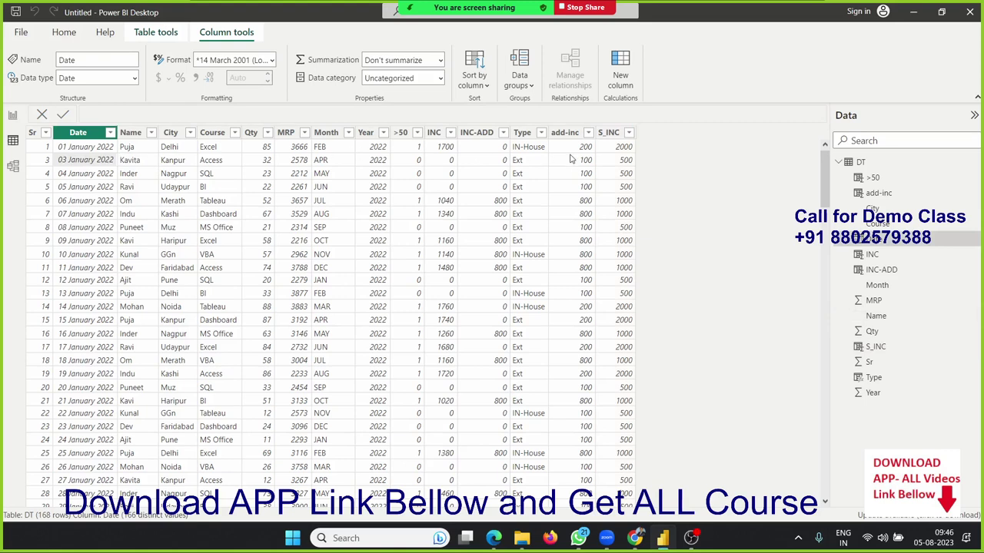
click(619, 159)
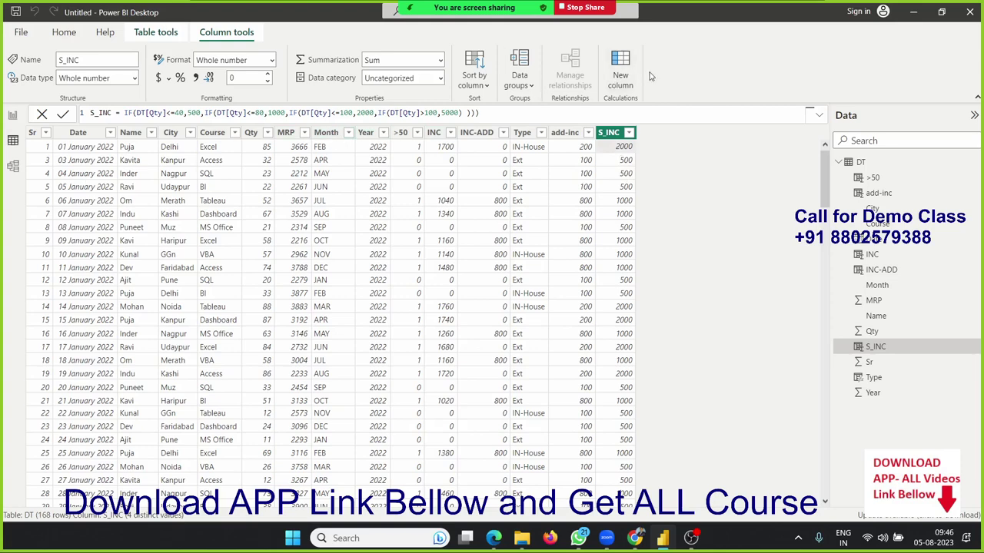
Add a new DT calculated column using the Month part of DT[Date].
click(621, 77)
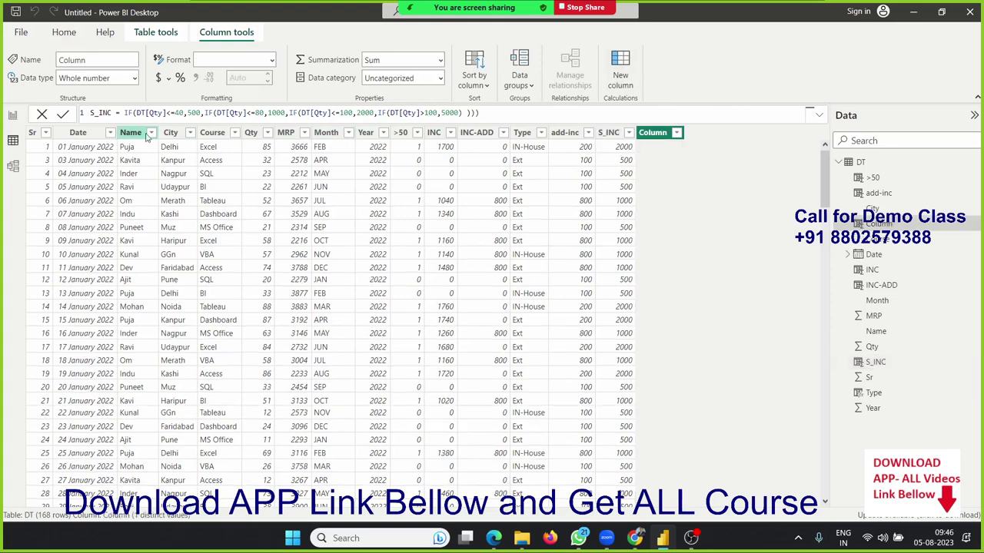
double_click(105, 113)
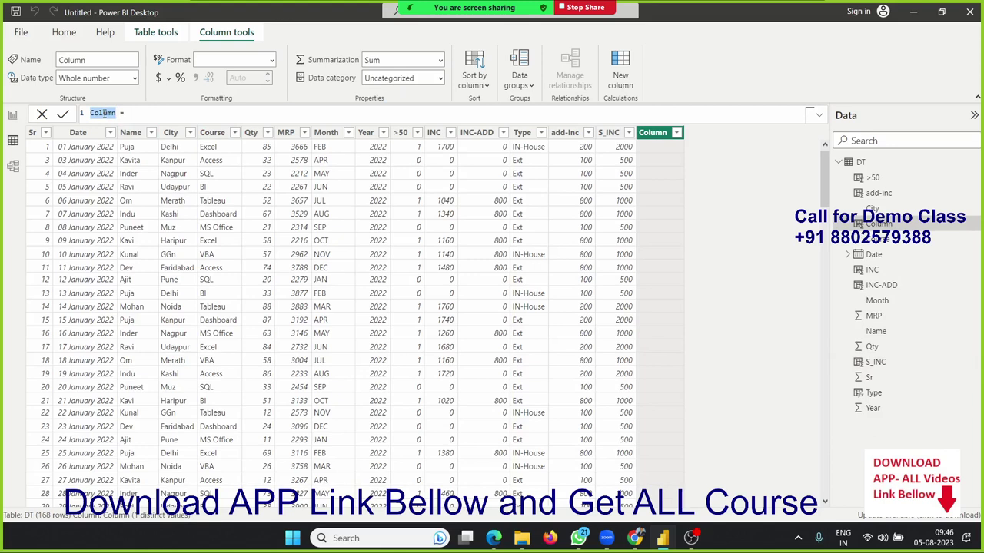
text(Mo)
text(n)
text(date)
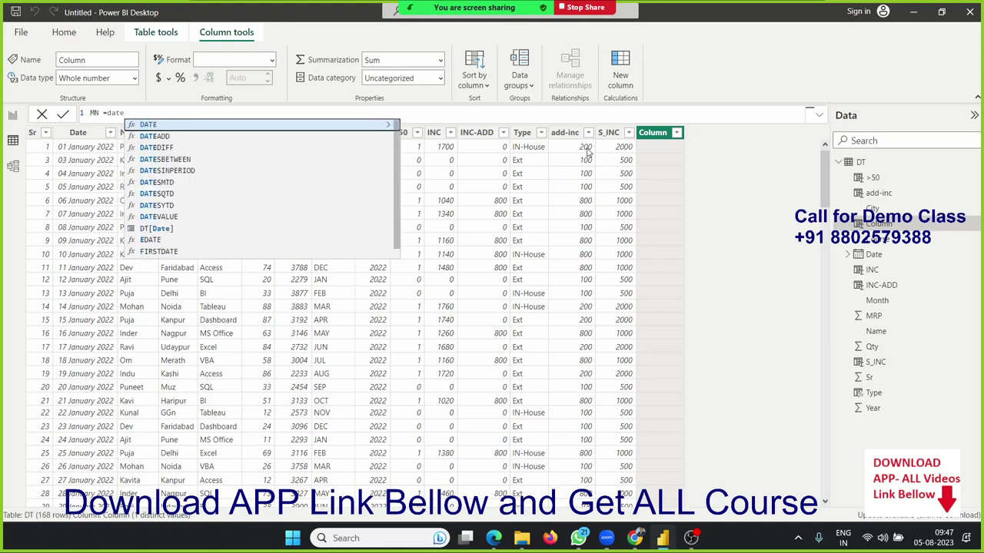
key(Down)
key(Down)
key(Down)
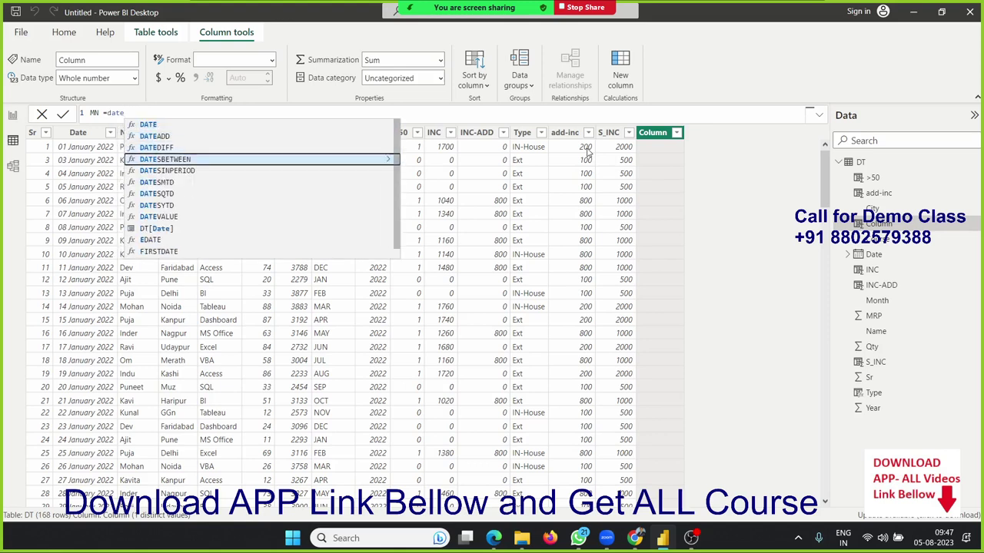
key(Down)
key(Down)
key(Down)
key(Down)
key(Down)
key(Down)
key(Tab)
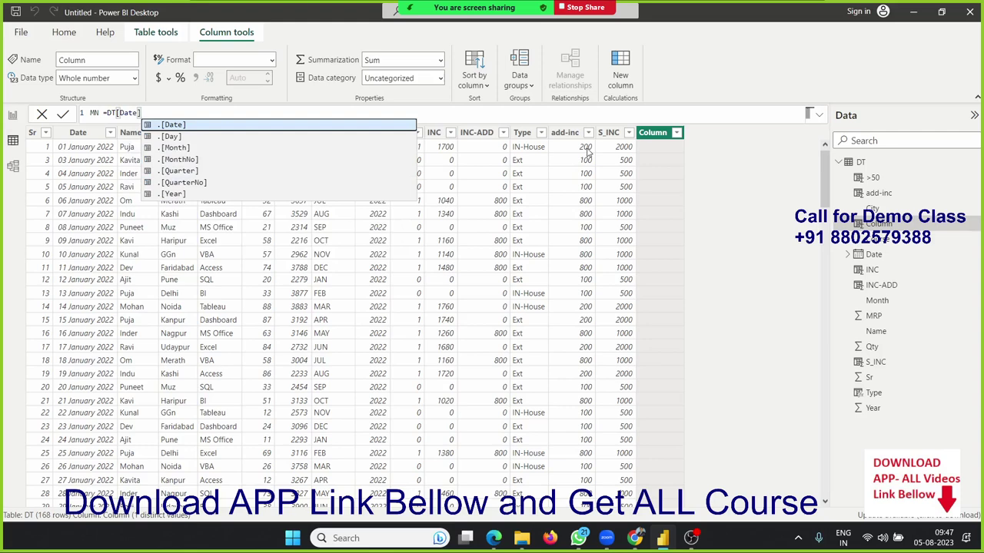
key(Down)
key(Down)
key(Tab)
key(Return)
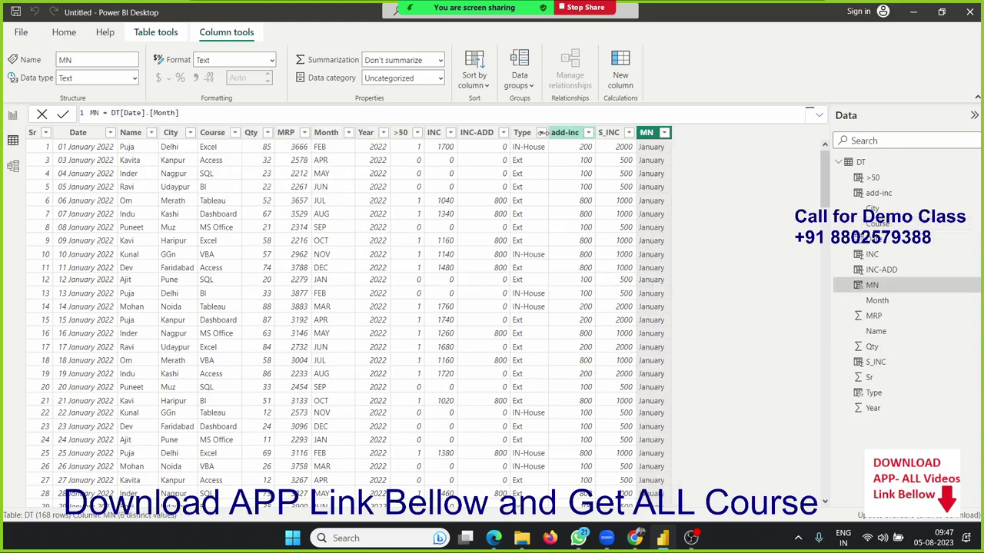
Change the MN formula to DT[Date].[MonthNo] so it returns month numbers.
click(292, 116)
key(BackSpace)
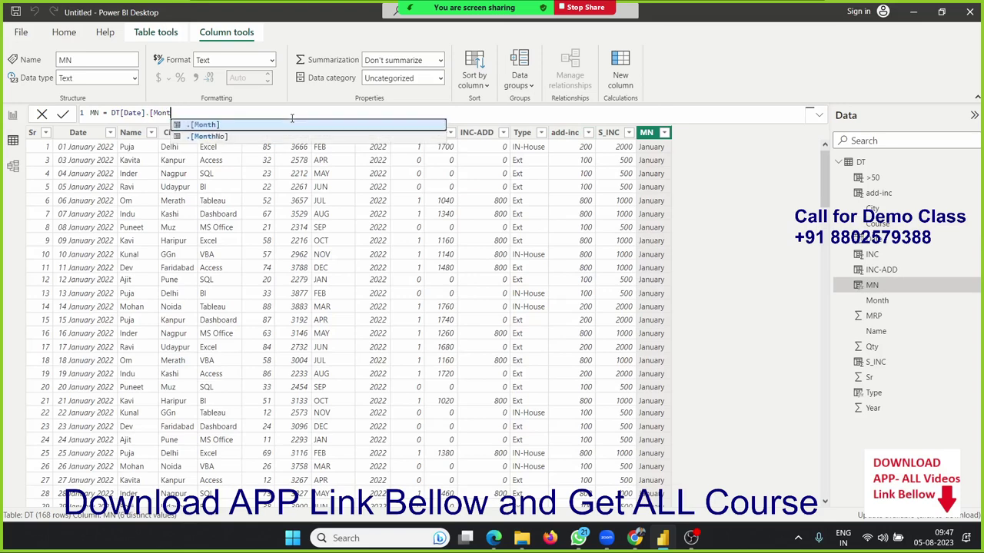
key(Down)
key(Tab)
key(Return)
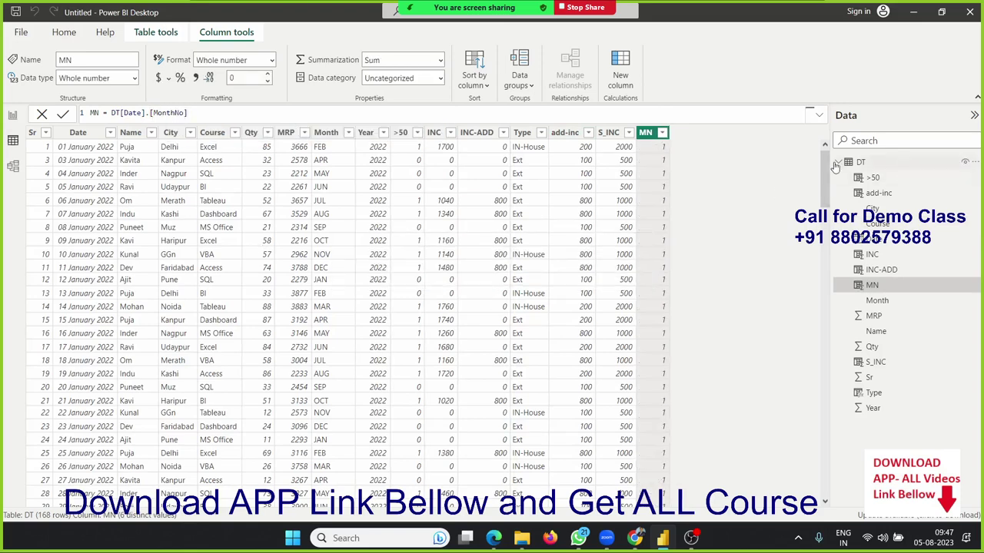
Scroll down the DT table and back to verify MN climbs from 1 to 4.
scroll(655, 371, down, 5)
scroll(655, 371, down, 6)
scroll(656, 371, down, 2)
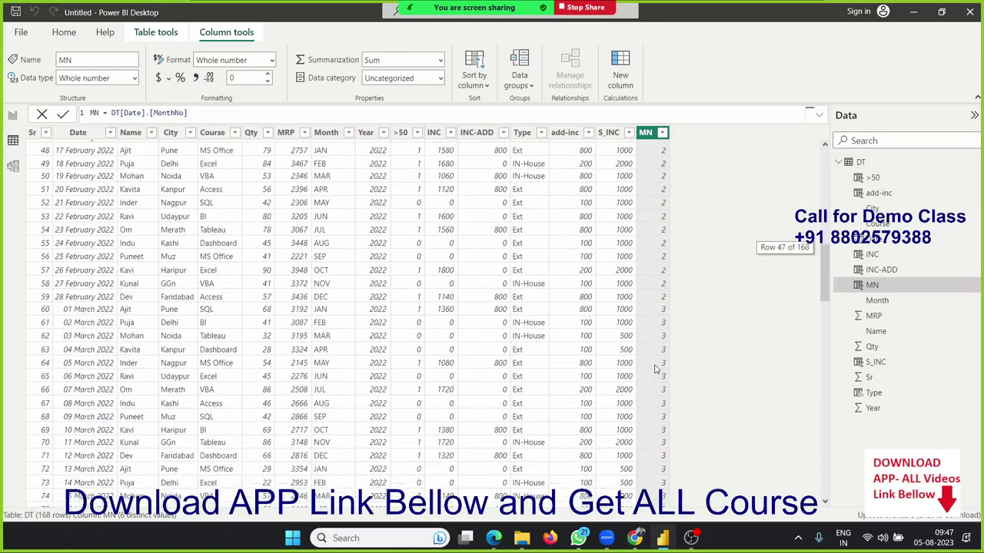
scroll(656, 371, down, 4)
scroll(655, 371, down, 5)
scroll(655, 372, down, 4)
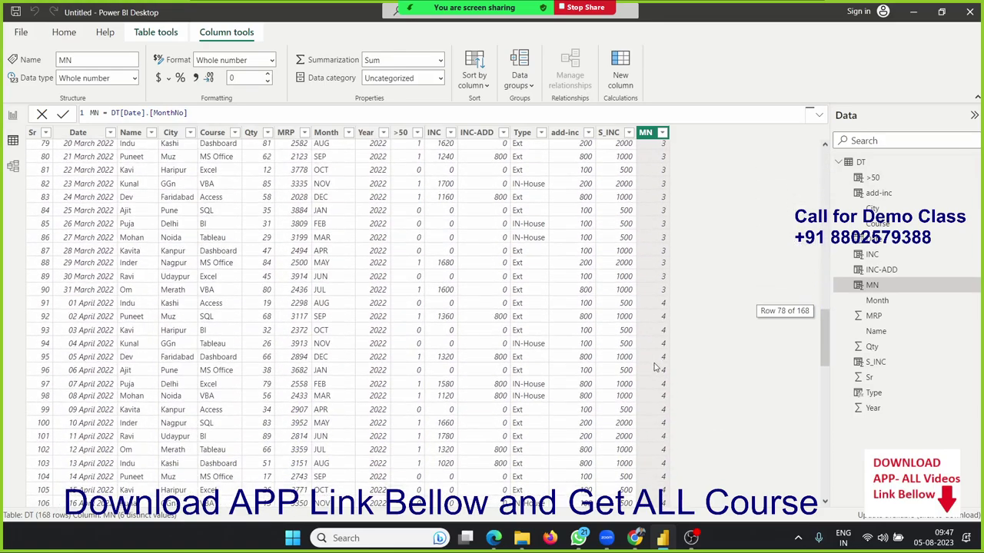
scroll(650, 342, down, 4)
scroll(648, 336, down, 2)
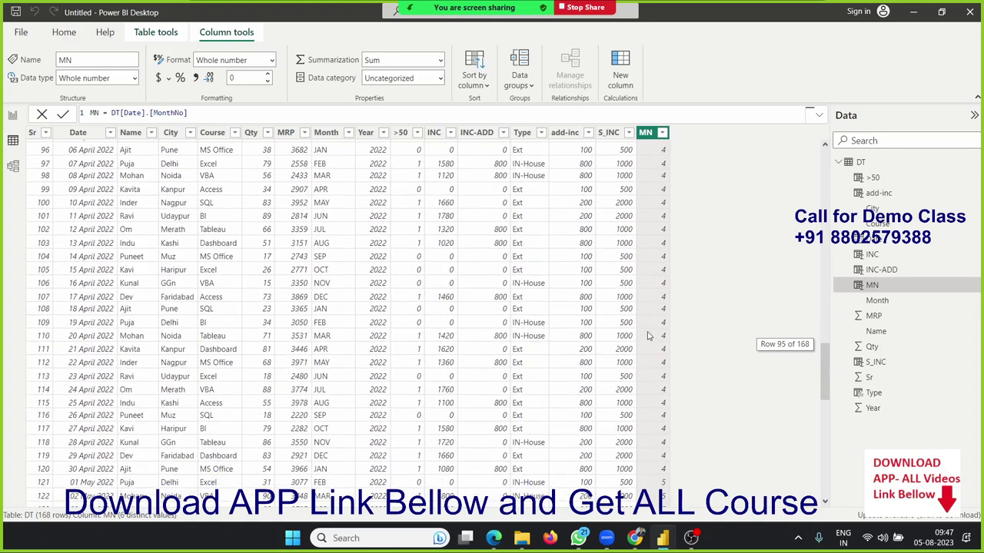
scroll(648, 335, down, 2)
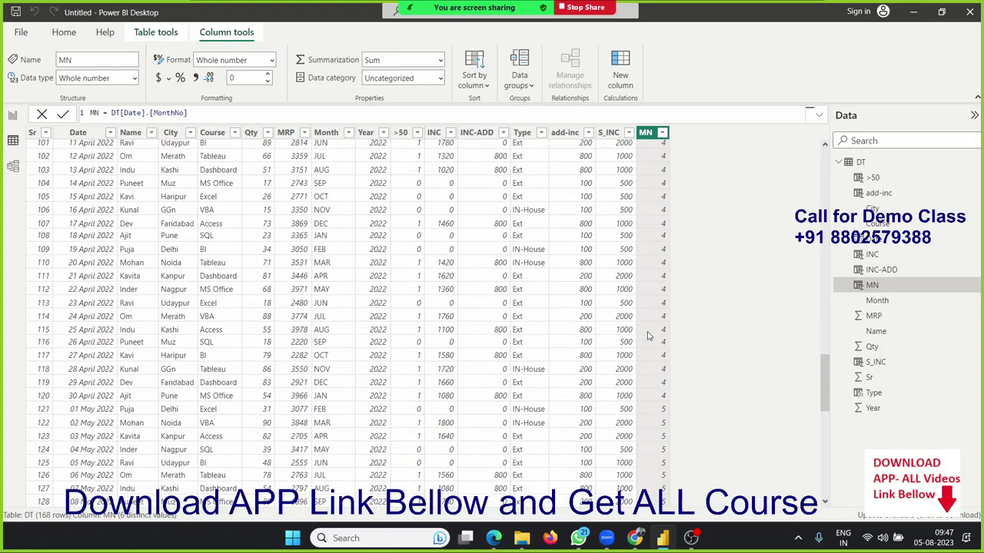
scroll(648, 336, up, 8)
scroll(648, 336, up, 6)
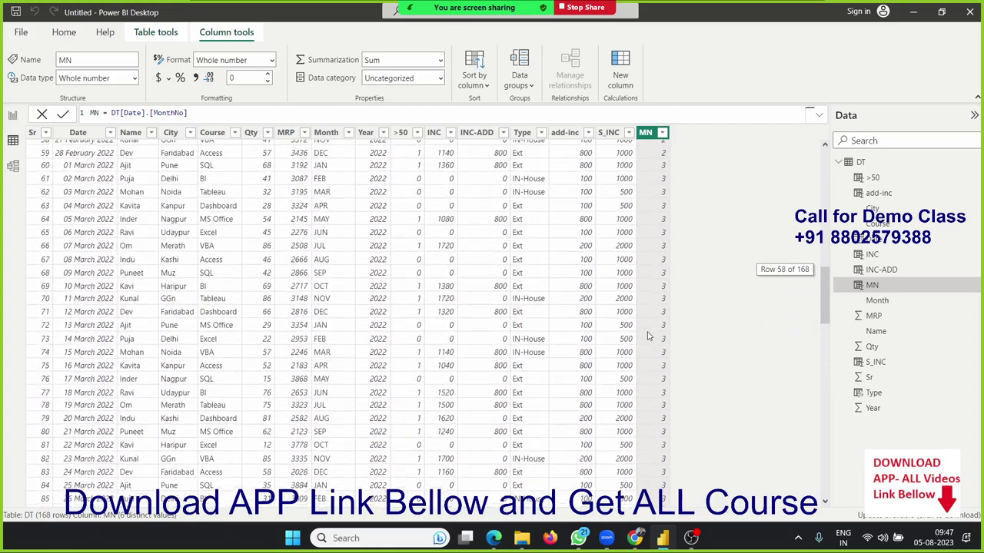
scroll(648, 336, up, 10)
scroll(648, 336, up, 10)
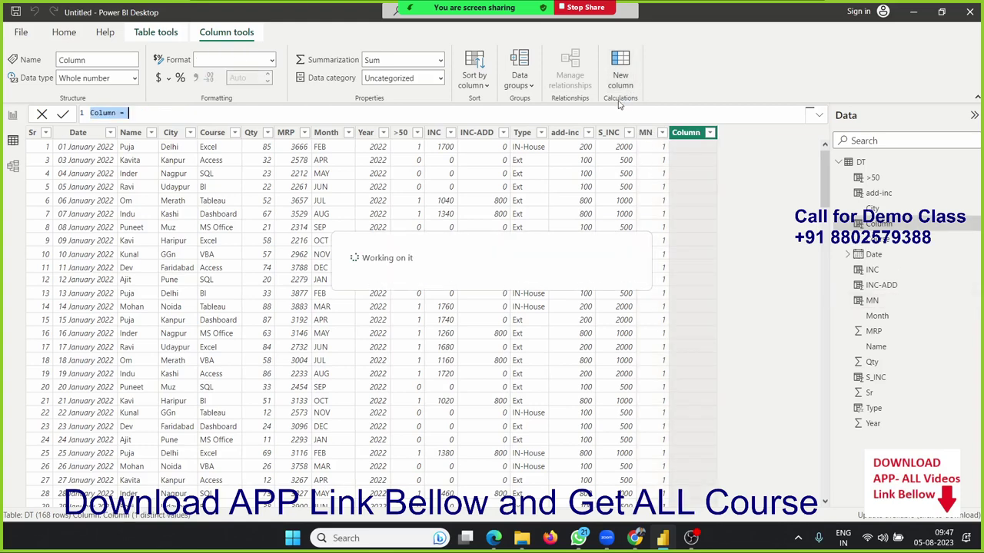
Name the new column Qtr, draft IF(DT[MN]=1,"ST-Q1"), then clear it back to Qtr =.
double_click(102, 113)
text(Q)
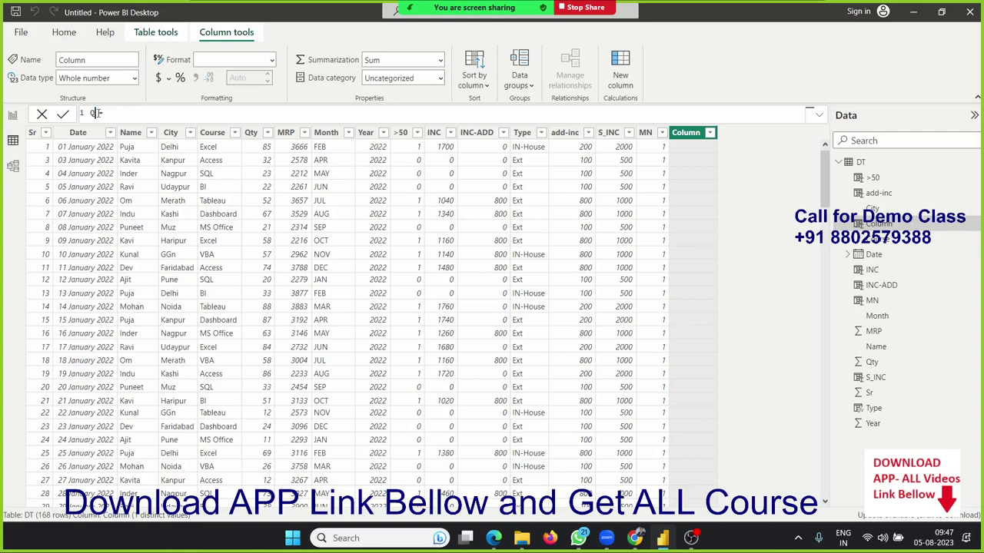
text(tr =)
text(IF()
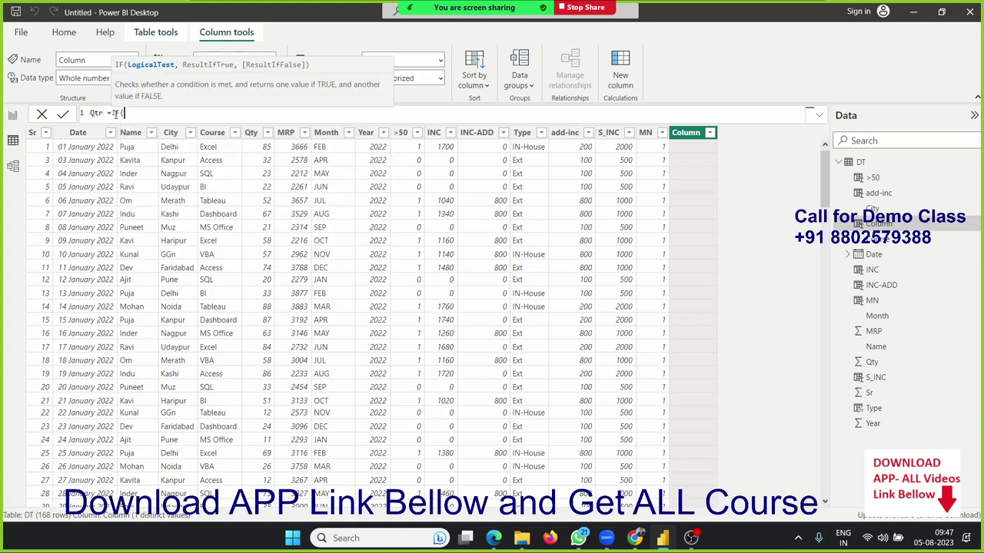
text(mn=)
key(BackSpace)
key(BackSpace)
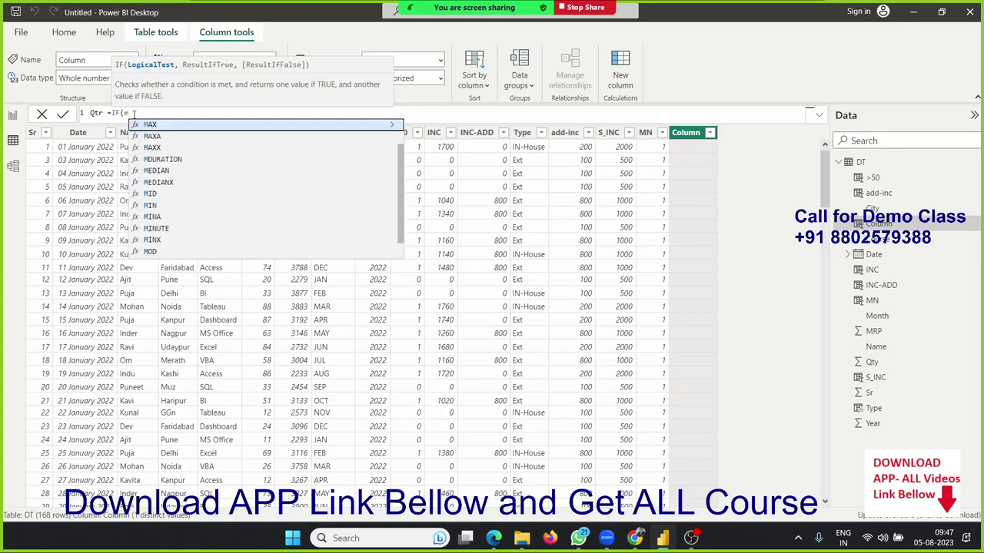
text(n)
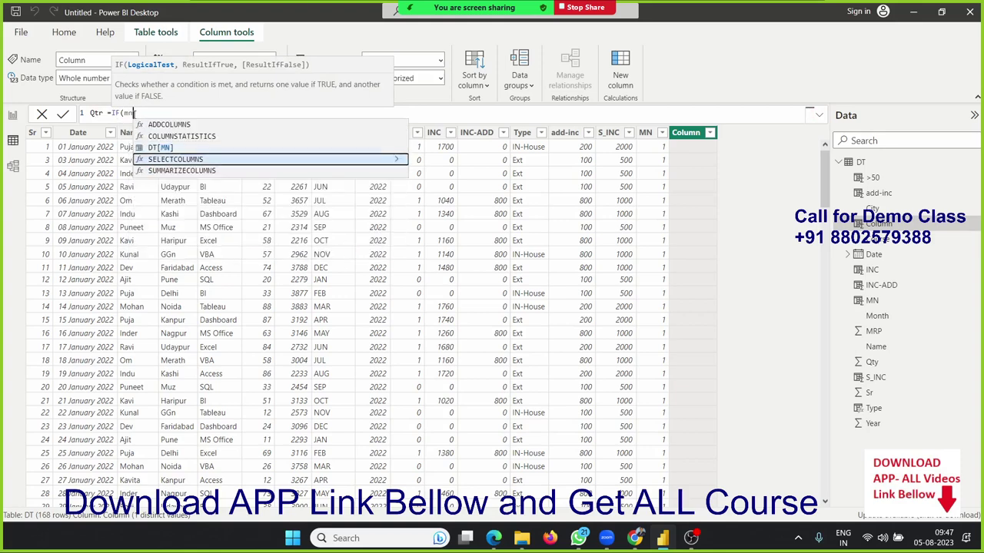
key(Tab)
text(=1)
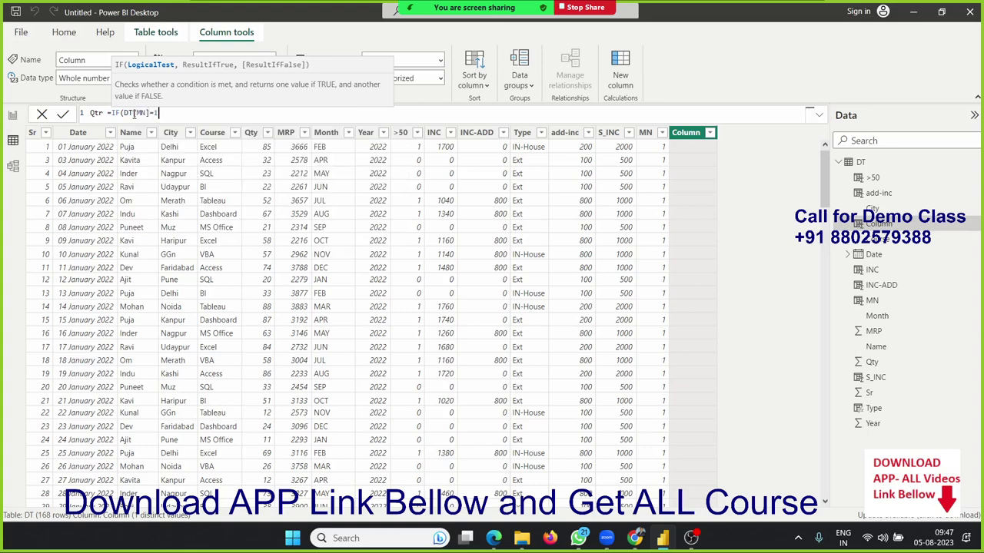
text(,"ST-)
text(Q)
text(1")
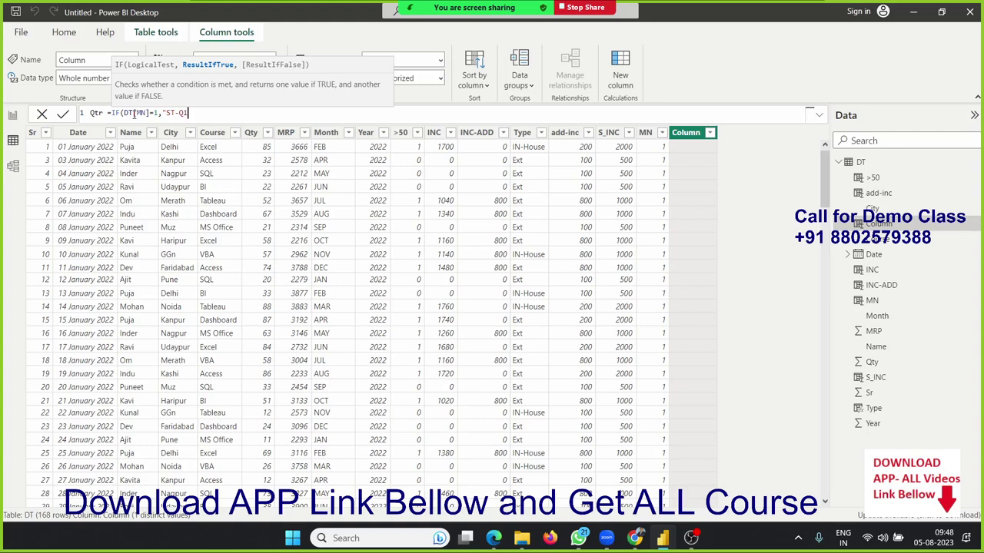
key(BackSpace)
key(BackSpace)
key(BackSpace)
key(BackSpace)
key(BackSpace)
key(BackSpace)
key(BackSpace)
key(BackSpace)
key(BackSpace)
key(BackSpace)
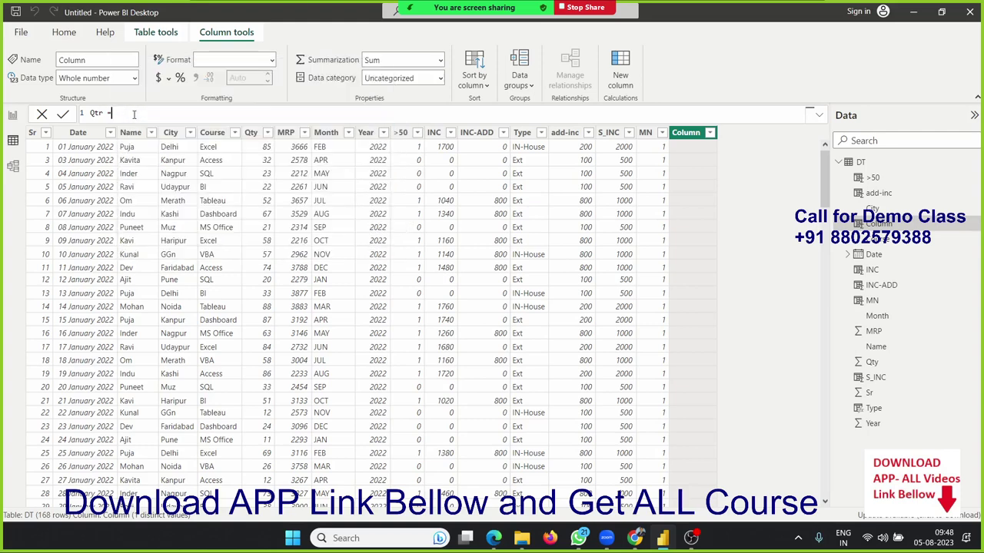
Define Qtr as SWITCH(DT[MN],1,"Q-1",4,"Q2",7,"Q3",10,"Q4") and commit it.
text(sw)
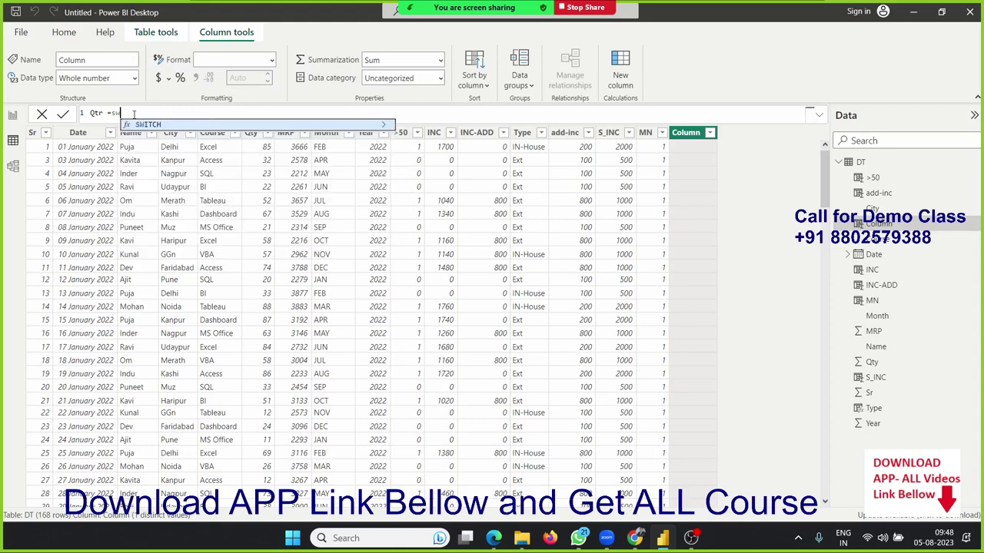
key(Tab)
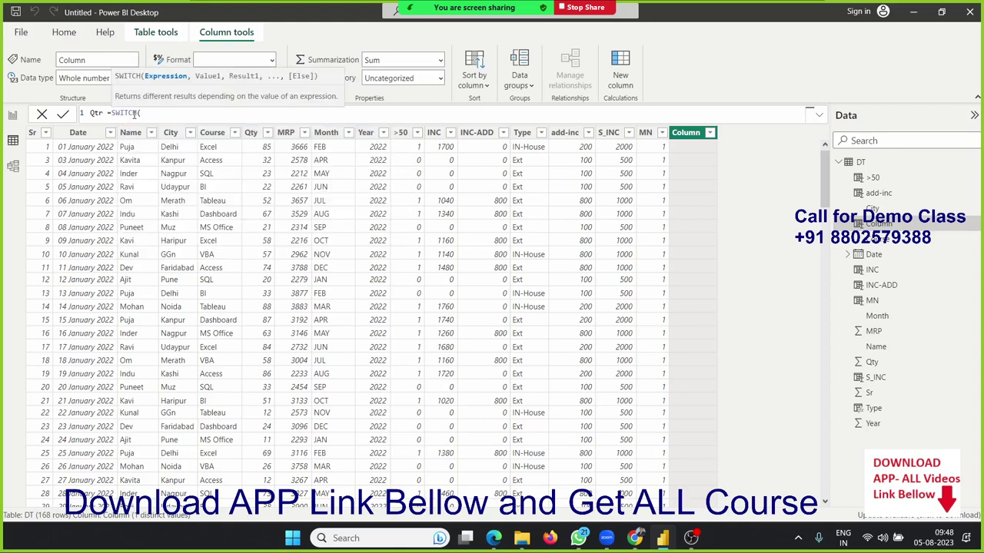
text(mn)
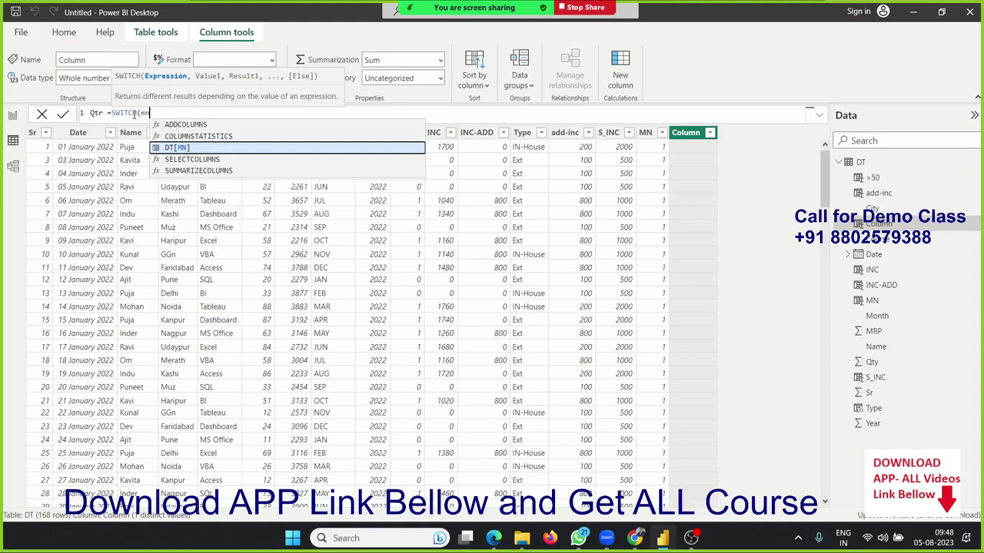
key(Tab)
text(,)
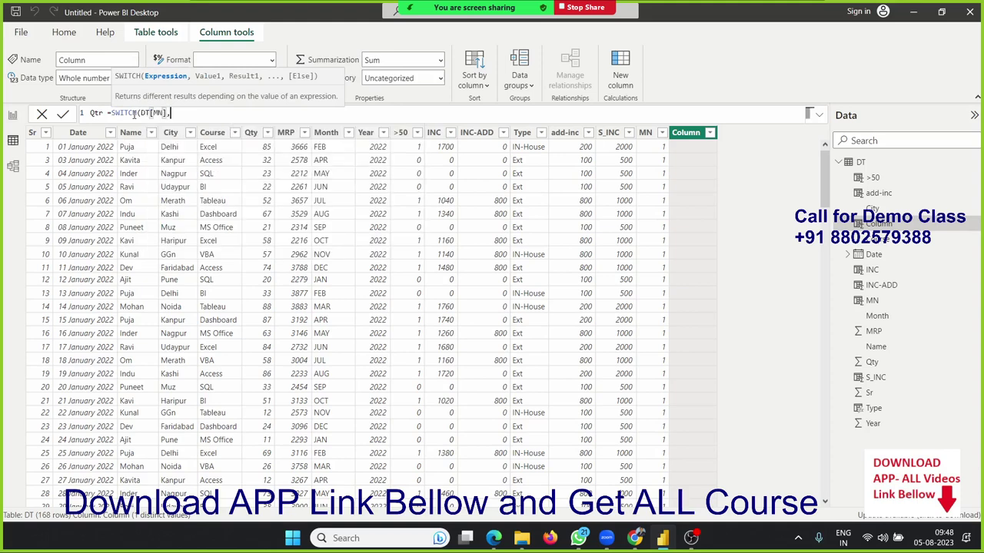
text(1,")
text(Q-1")
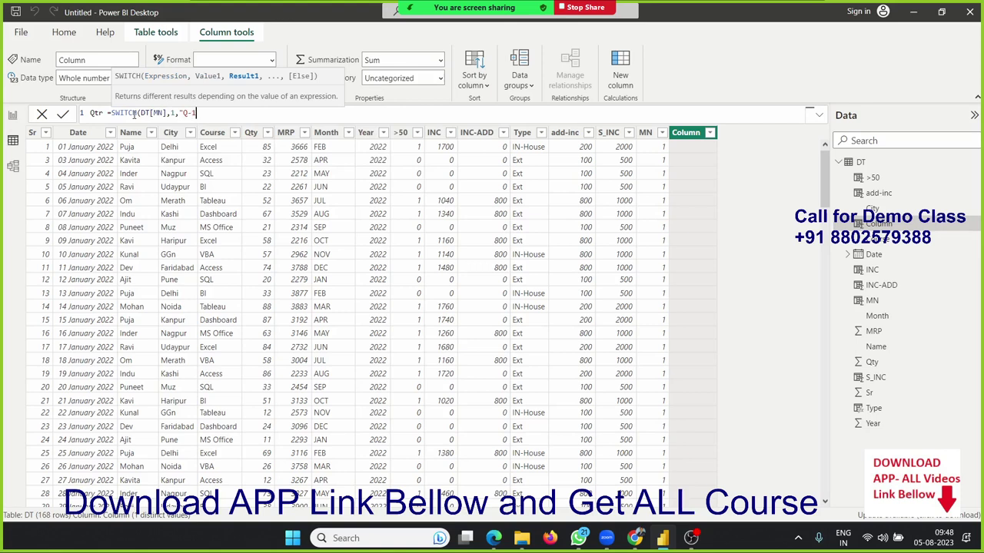
text(,4)
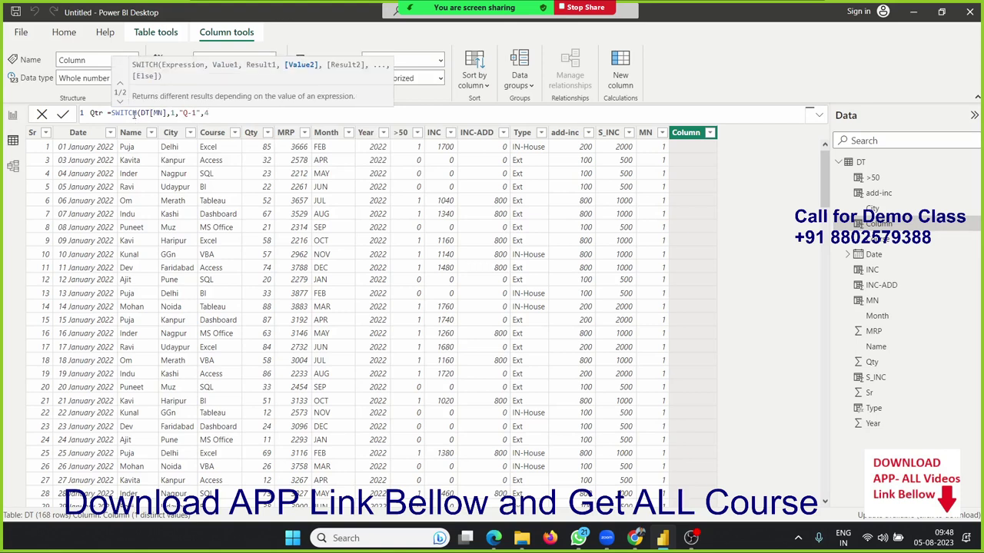
text(,"Q2)
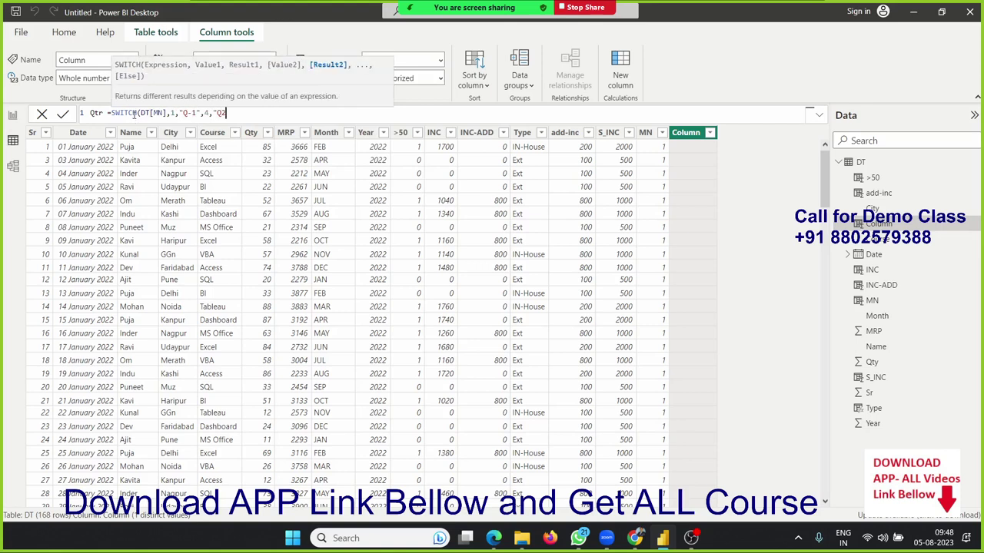
text(",)
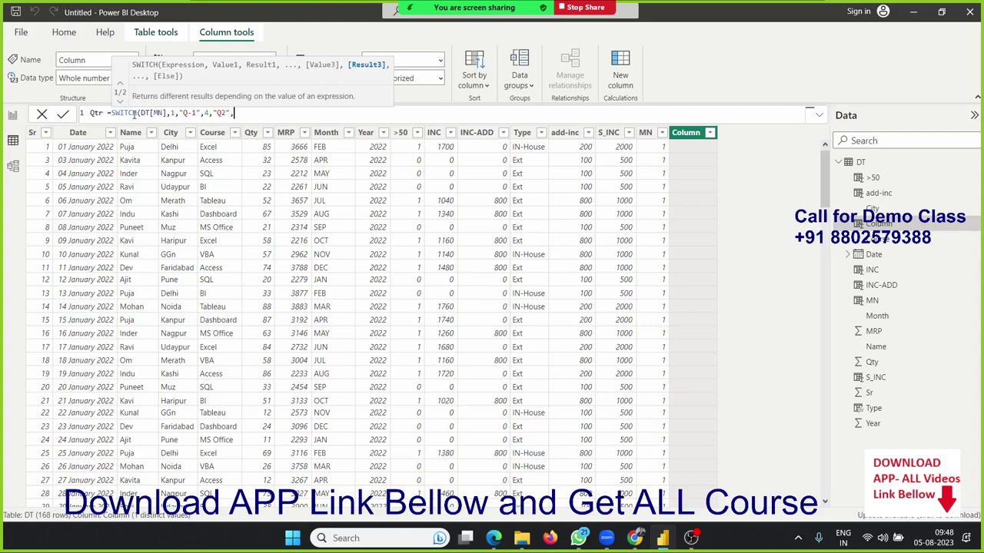
text(3,")
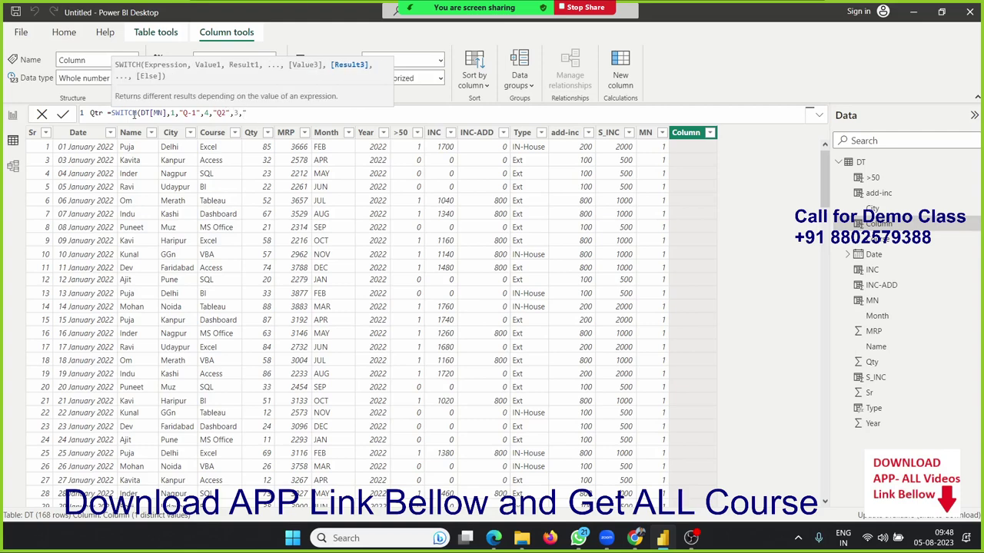
key(BackSpace)
key(BackSpace)
key(BackSpace)
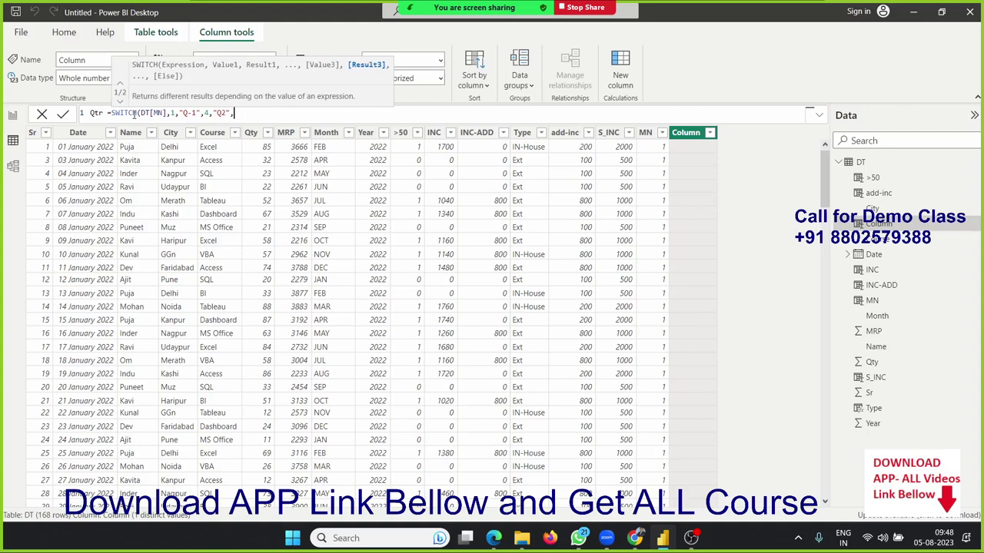
text(7,)
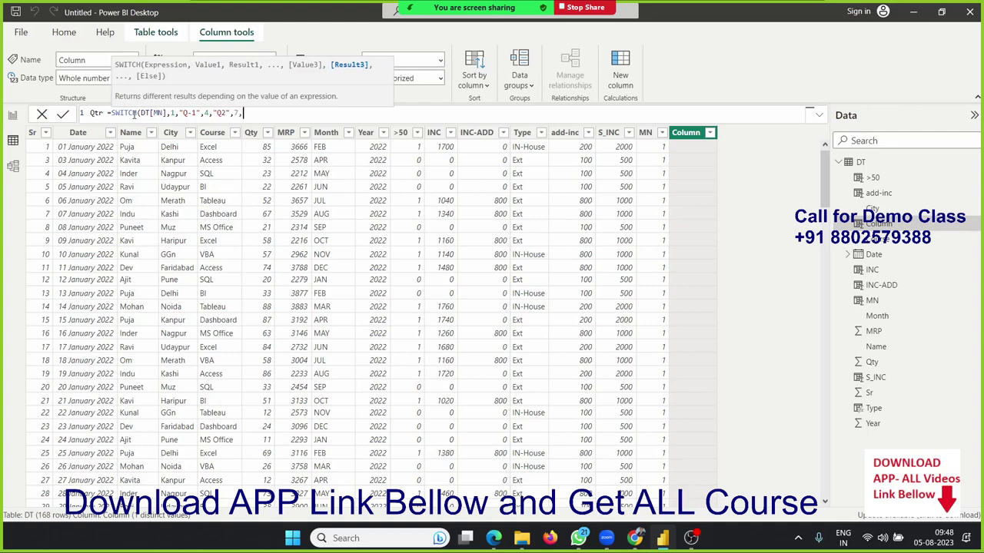
text("Q3)
text(",)
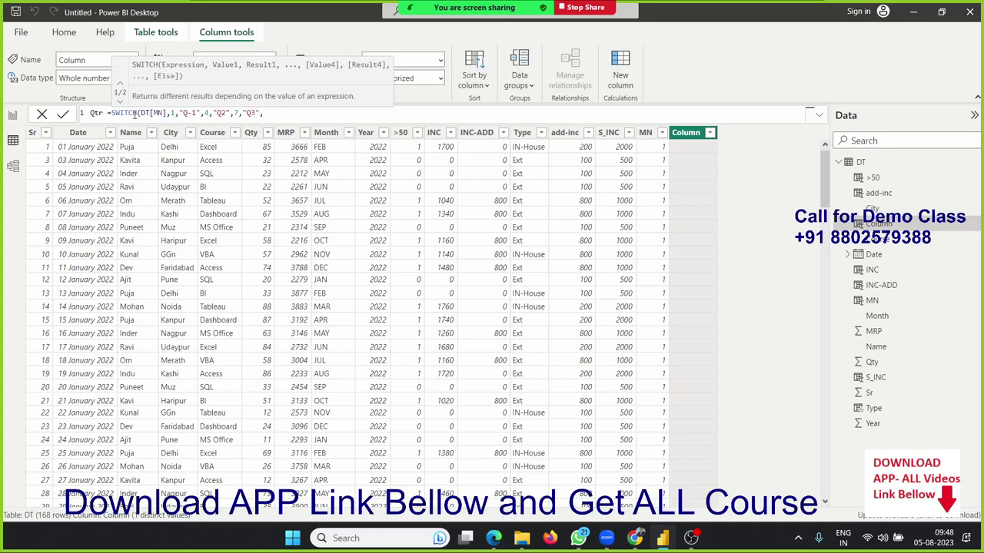
text(10,")
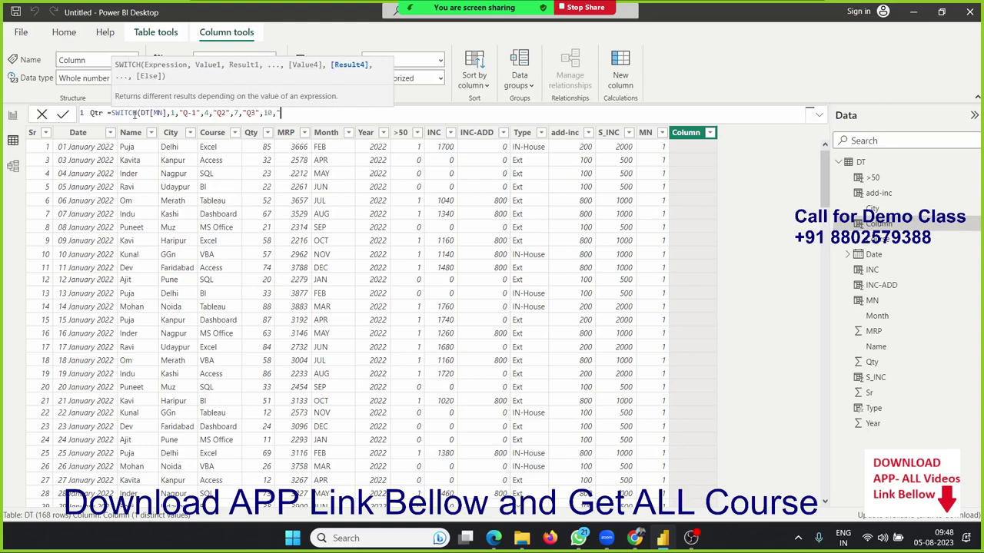
text(Q4")
key(Return)
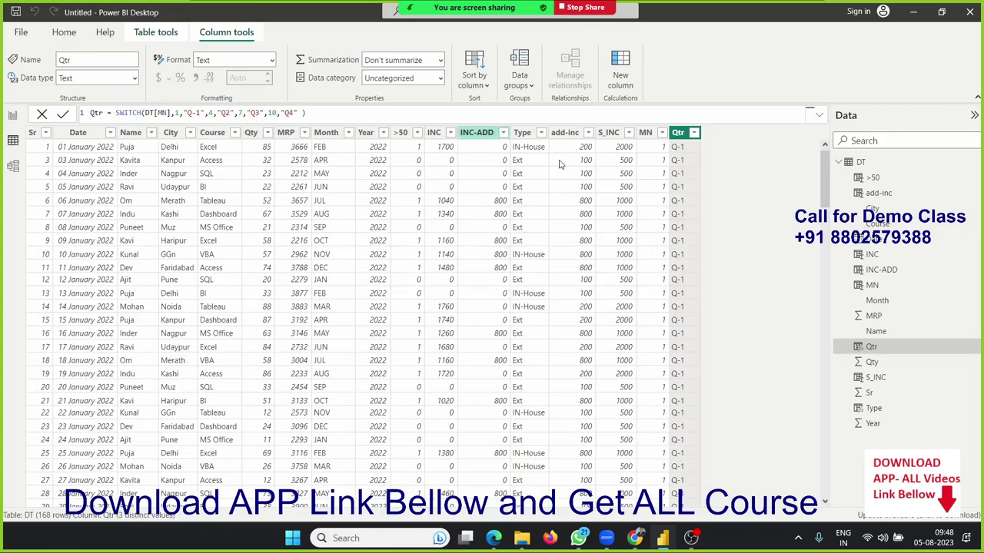
scroll(569, 177, down, 1)
scroll(615, 253, down, 10)
scroll(615, 253, down, 4)
scroll(612, 255, down, 6)
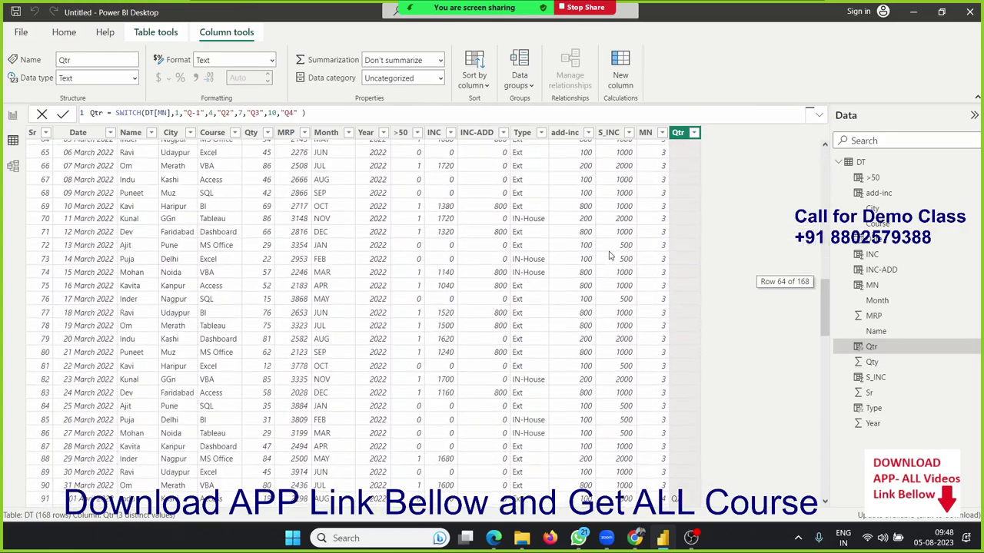
scroll(611, 255, down, 12)
scroll(609, 256, down, 12)
scroll(607, 256, down, 2)
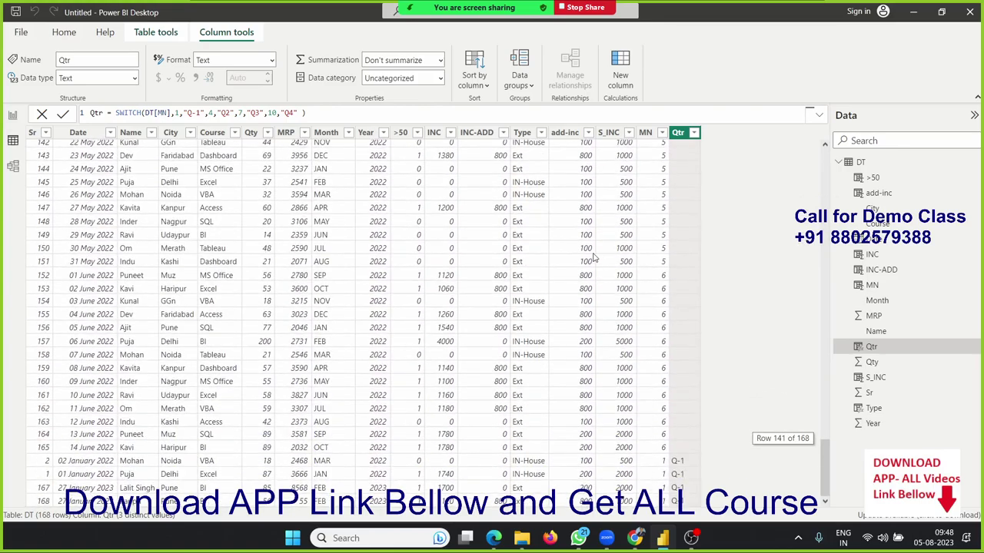
scroll(592, 256, up, 18)
scroll(590, 256, up, 7)
scroll(591, 256, up, 13)
scroll(592, 256, up, 8)
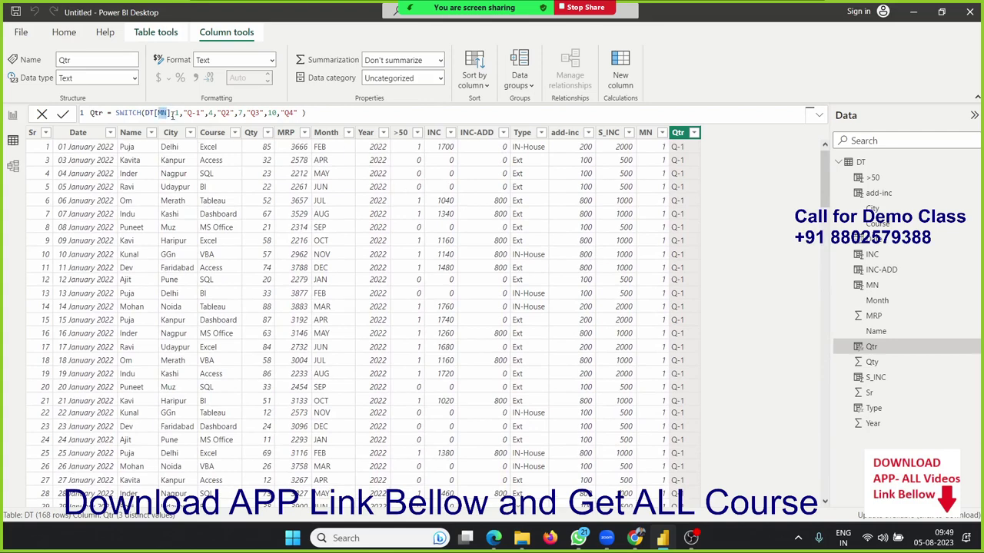
Try changing the first SWITCH value to <=3, which produces a syntax error.
click(172, 114)
text(<4)
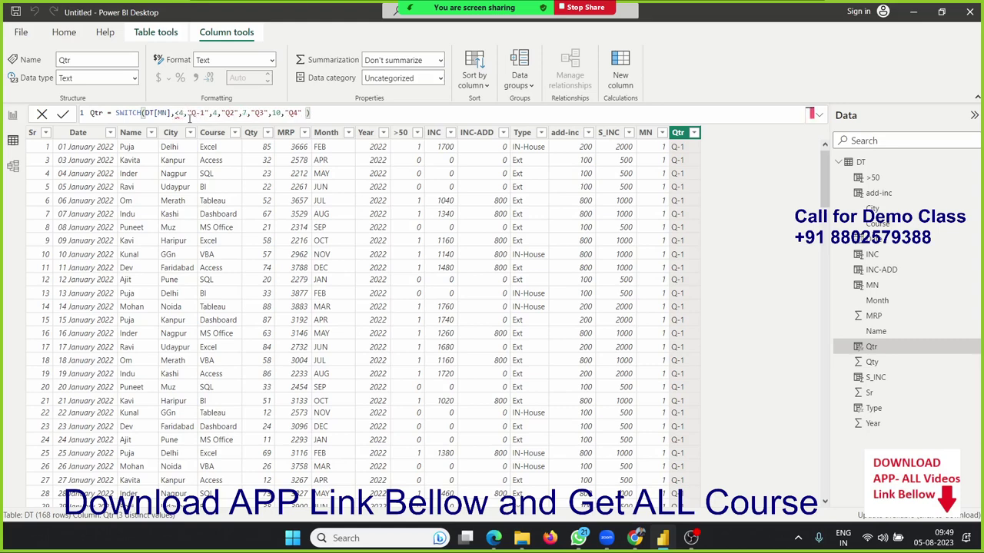
key(BackSpace)
text(=)
text(3)
key(Return)
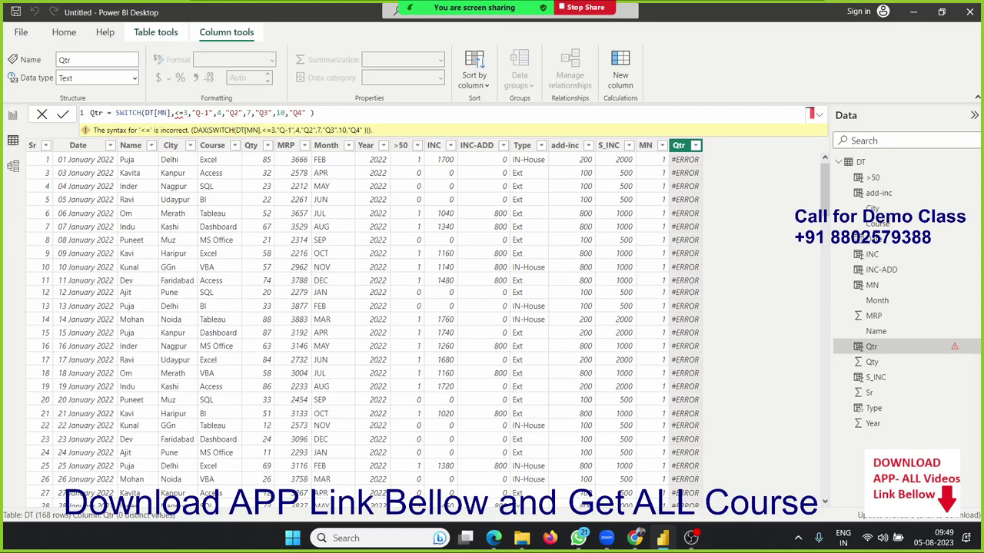
Restore the first value to 1, commit the Qtr formula, and switch to OBS Studio.
click(181, 113)
key(BackSpace)
key(BackSpace)
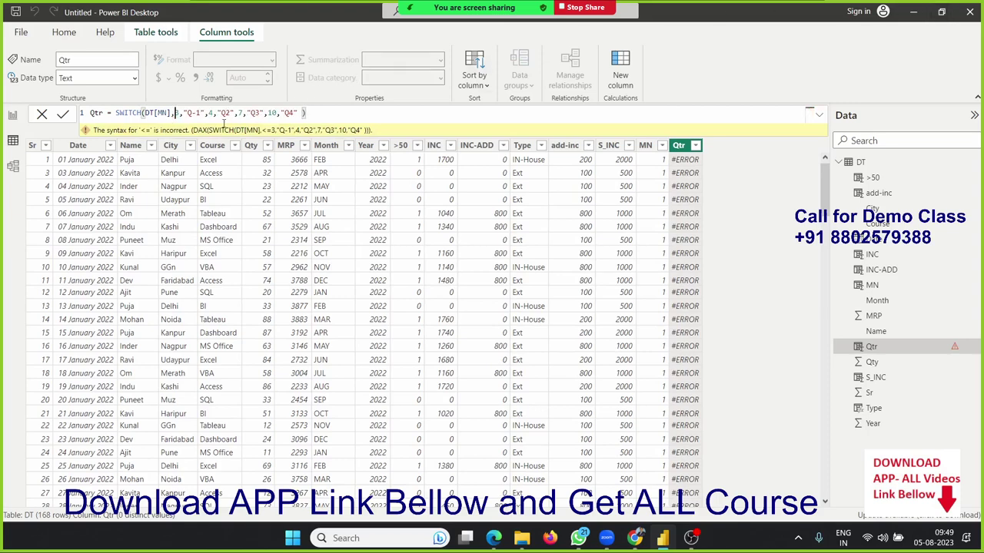
key(BackSpace)
text(1)
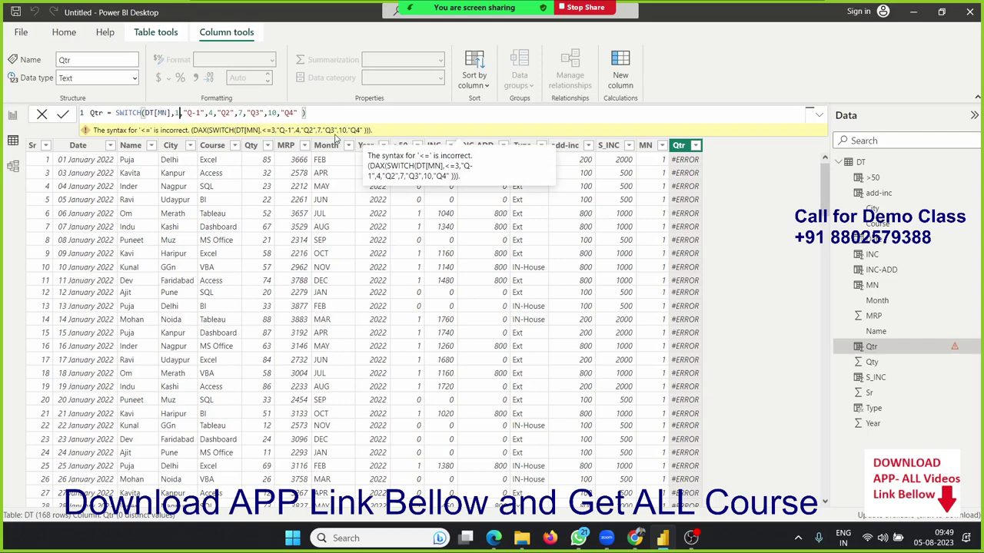
key(Return)
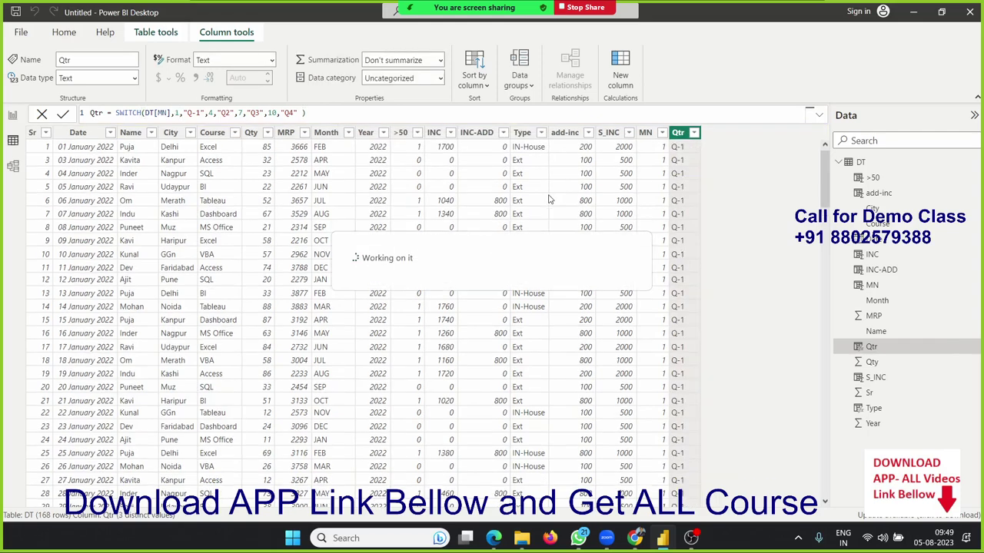
key(alt+Tab)
key(alt+Tab)
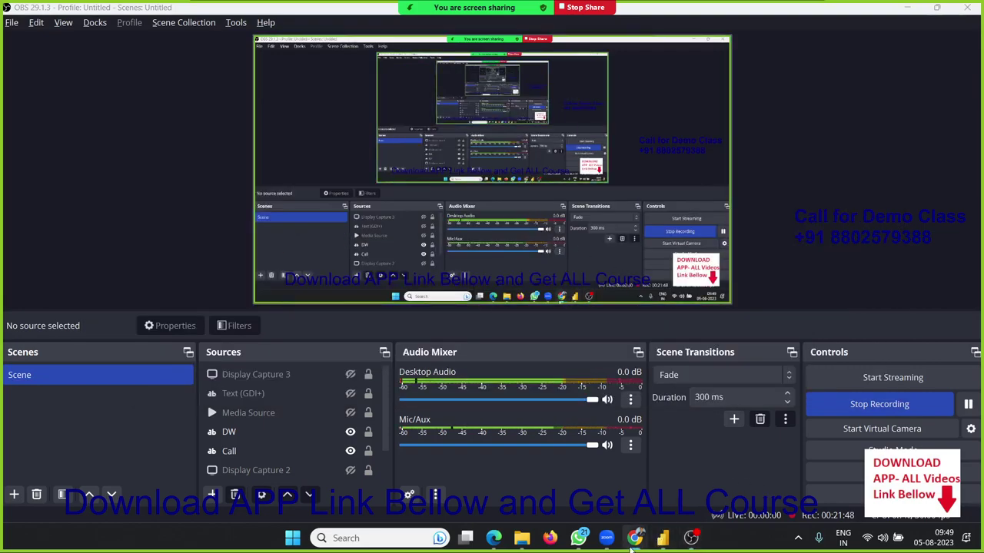
Go from the DAX Logical functions page to the IF.EAGER article and select logical_test in its example.
mouse_move(635, 538)
click(667, 493)
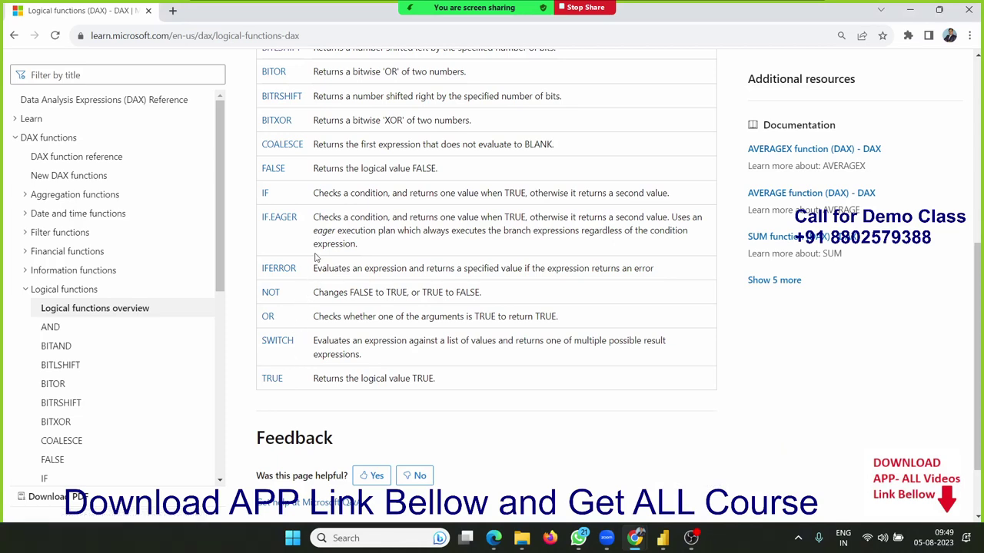
click(289, 222)
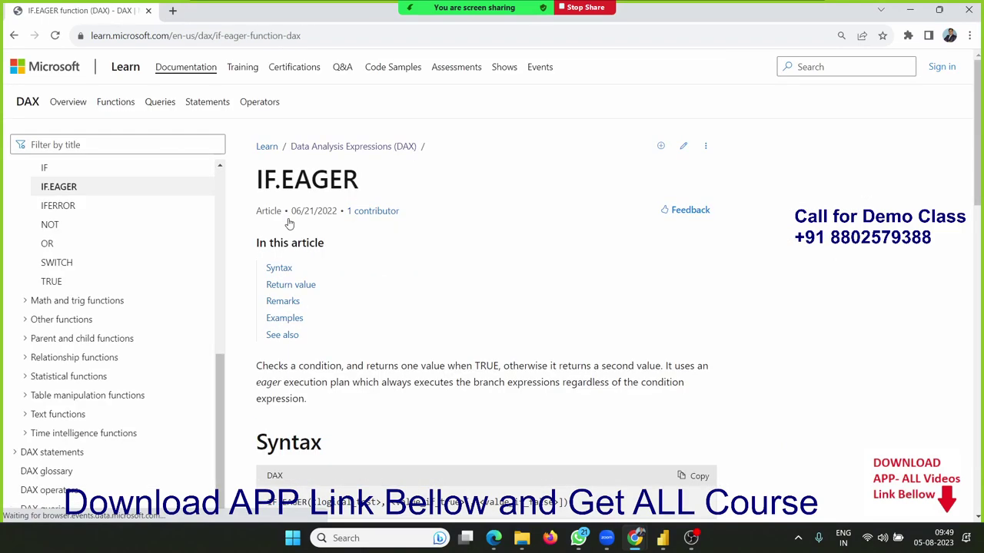
scroll(332, 219, down, 4)
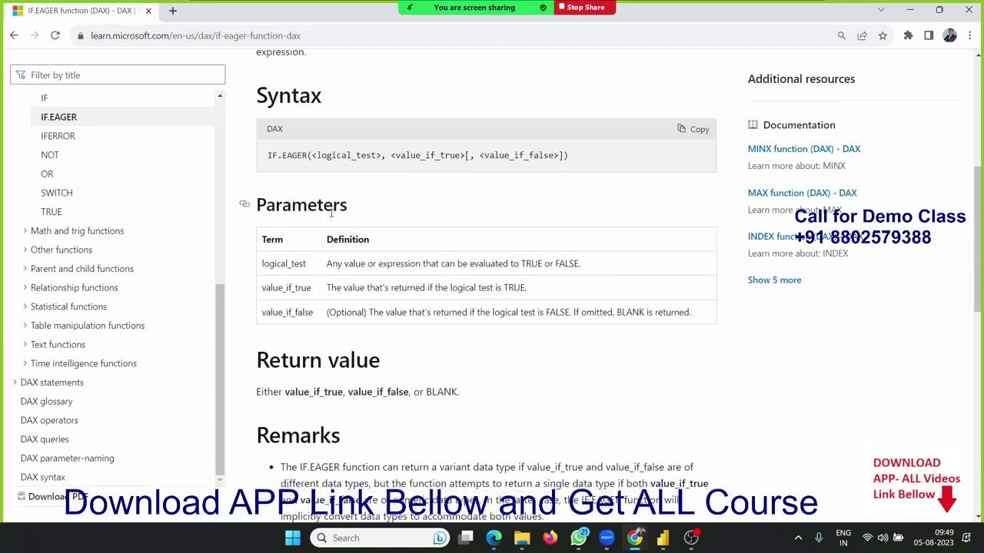
scroll(332, 216, down, 4)
scroll(332, 215, down, 3)
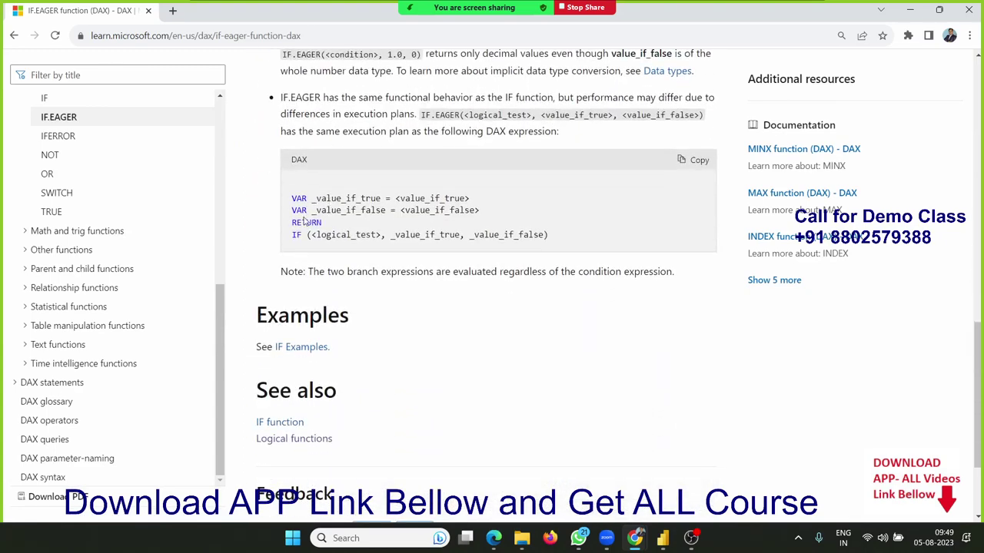
double_click(324, 230)
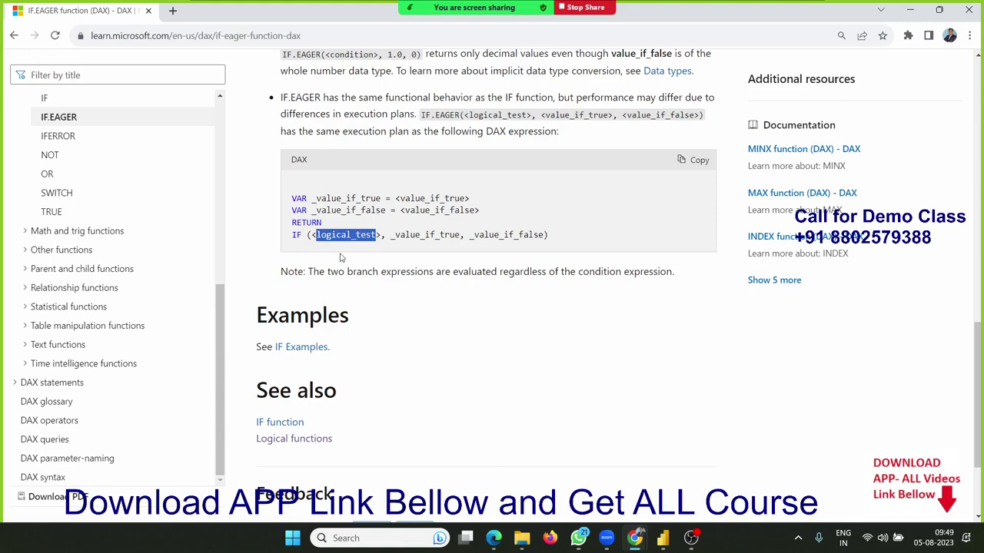
Highlight the opening lines of the equivalent DAX code in the IF.EAGER article, then deselect them.
scroll(419, 287, up, 1)
scroll(419, 286, up, 2)
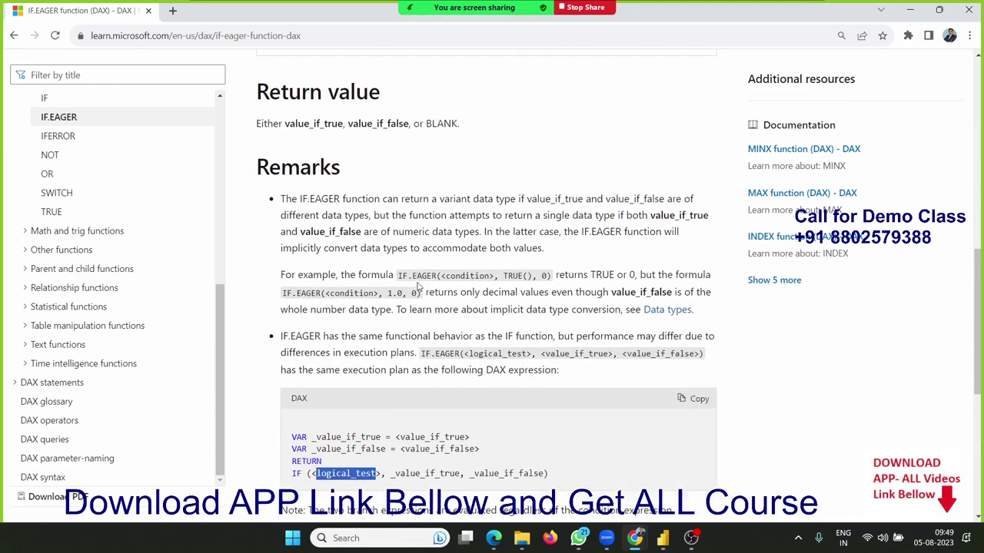
scroll(418, 287, up, 2)
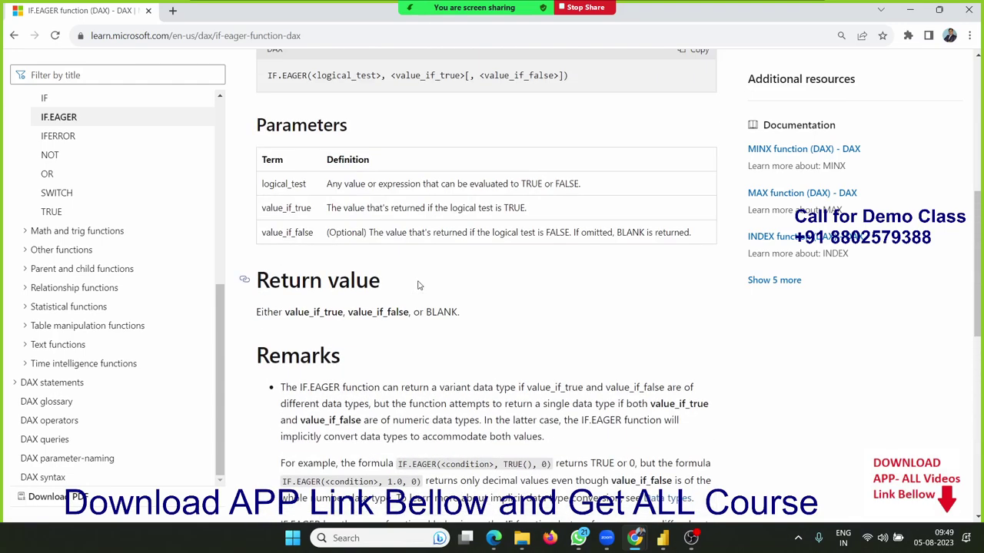
scroll(419, 287, up, 1)
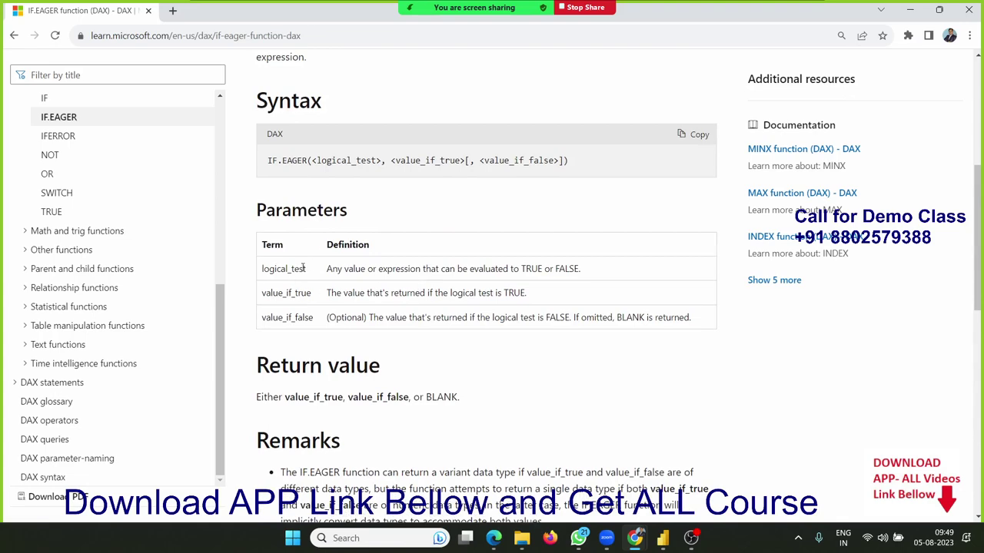
scroll(538, 212, down, 1)
scroll(527, 229, down, 4)
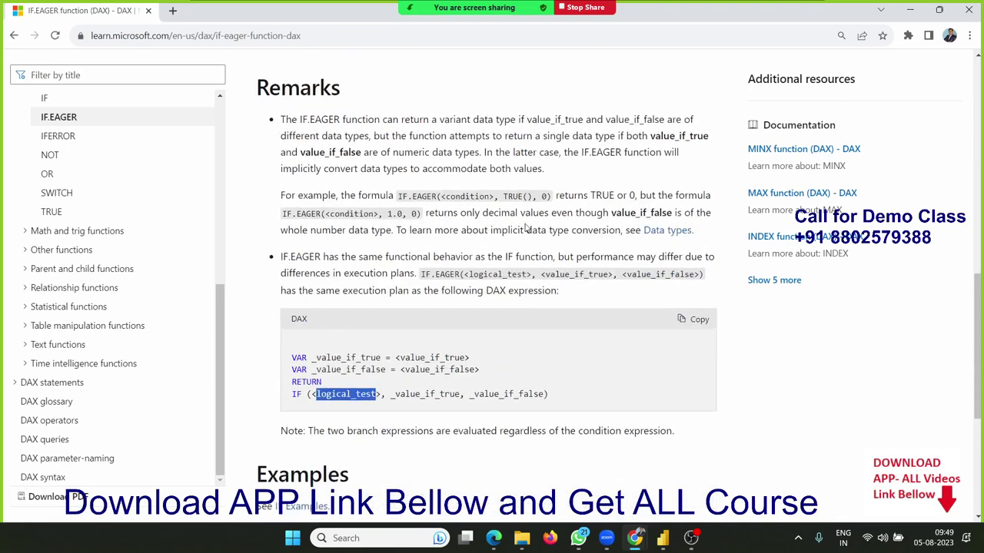
scroll(507, 237, down, 2)
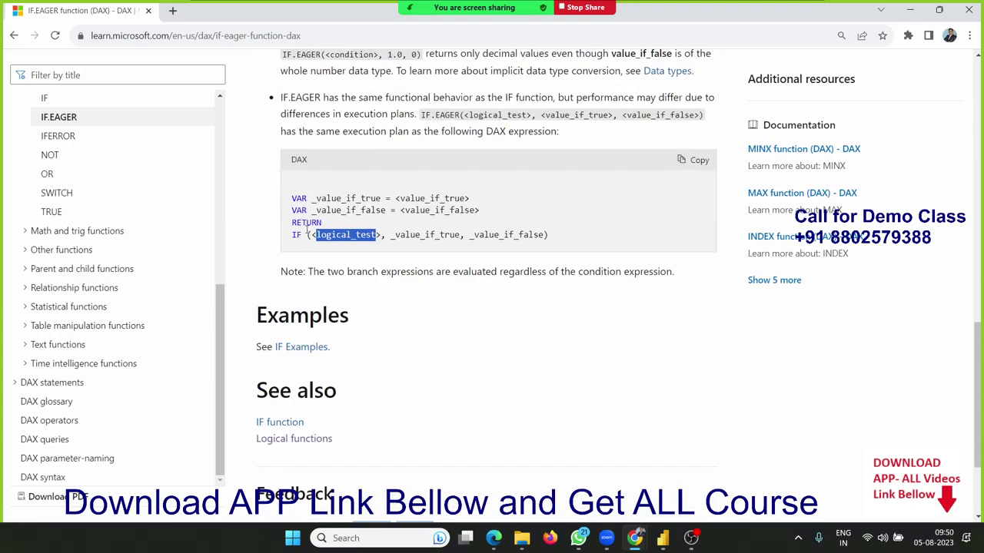
mouse_move(291, 199)
mouse_down()
mouse_move(312, 214)
mouse_move(560, 243)
mouse_up()
scroll(560, 246, down, 1)
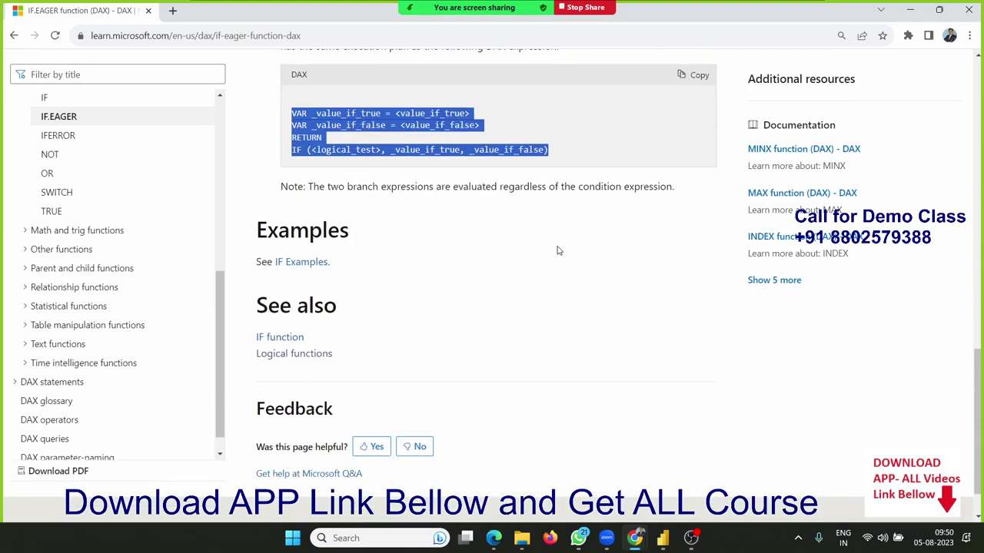
scroll(559, 250, down, 1)
scroll(560, 247, up, 3)
scroll(560, 246, up, 1)
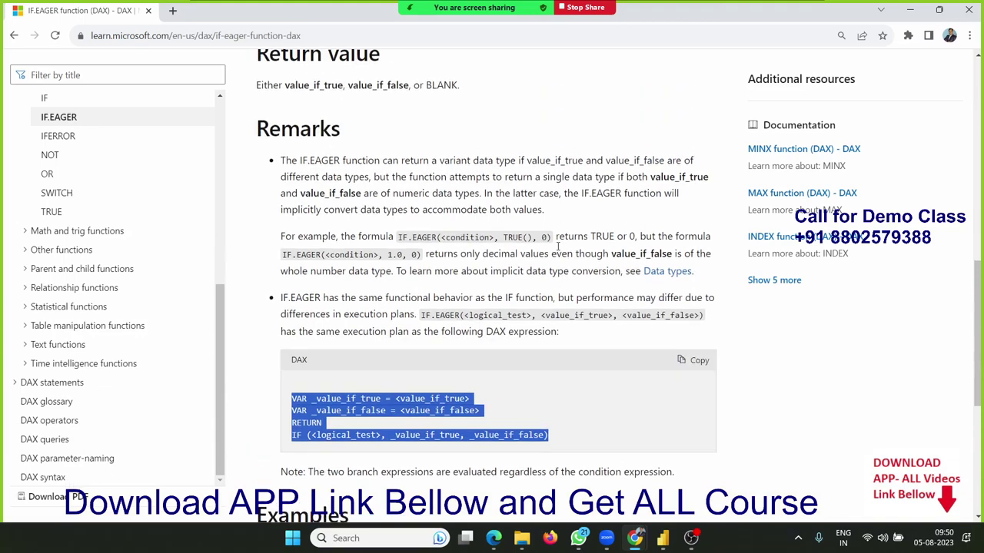
click(530, 396)
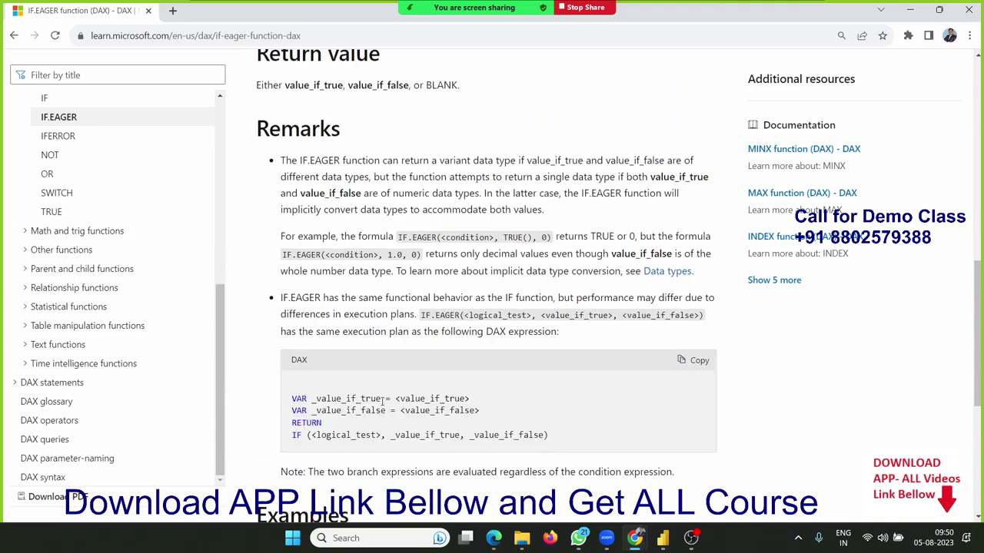
Return to the Logical functions overview table.
scroll(381, 398, up, 3)
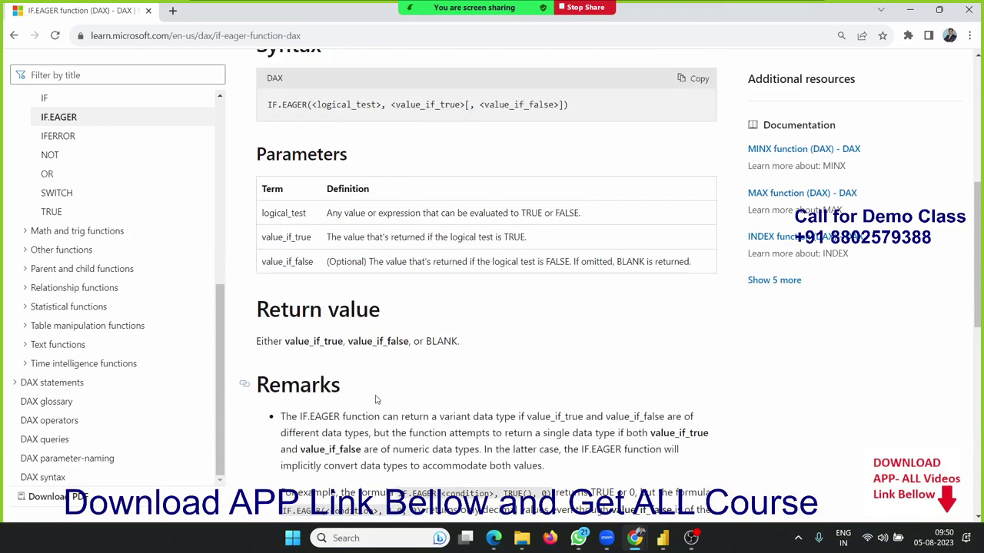
scroll(375, 397, up, 7)
click(14, 36)
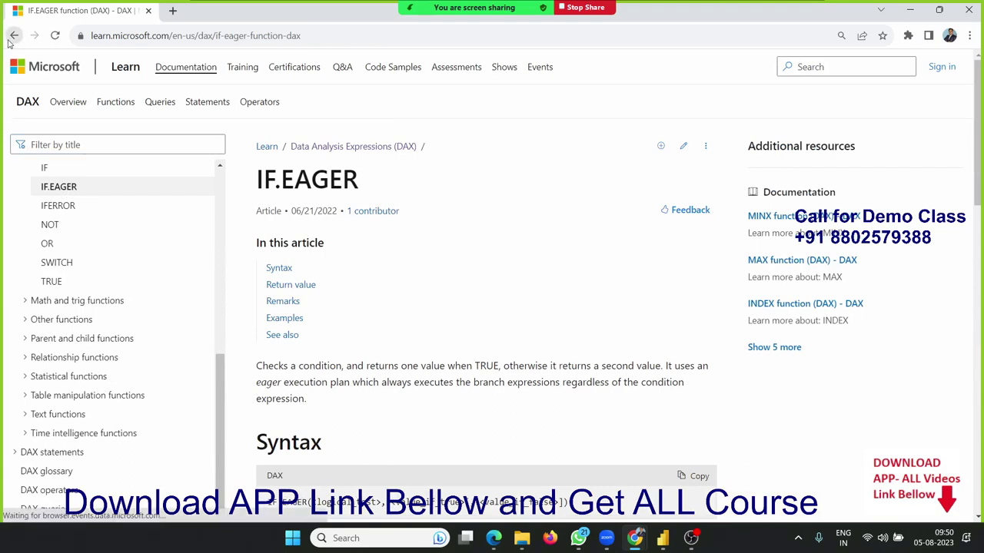
scroll(387, 292, up, 2)
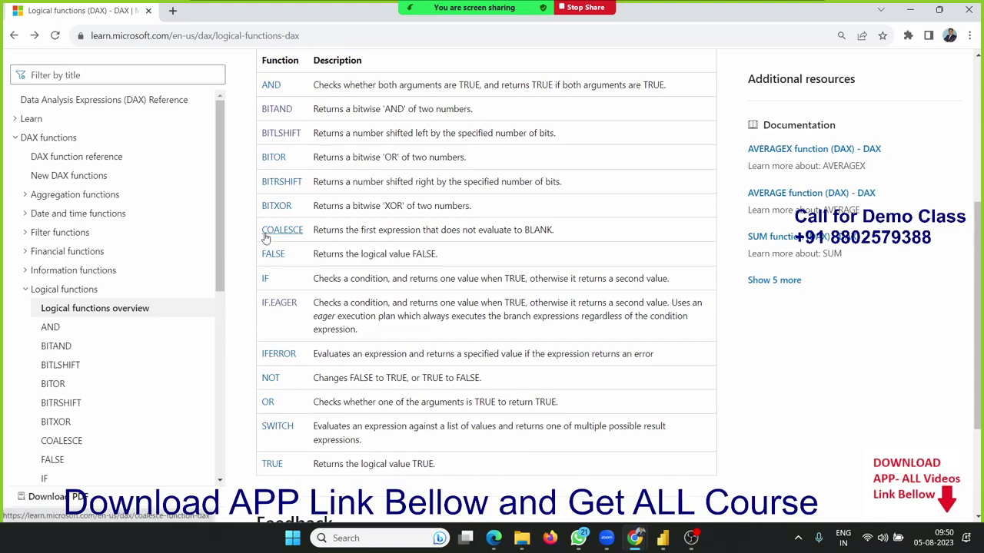
click(271, 233)
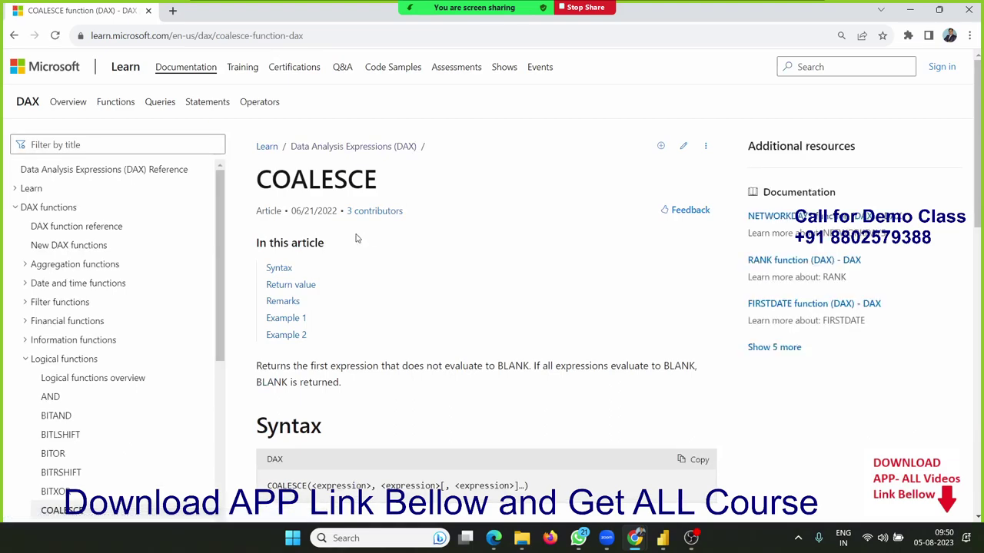
scroll(395, 253, down, 3)
scroll(394, 249, down, 3)
scroll(393, 245, down, 1)
scroll(393, 245, down, 2)
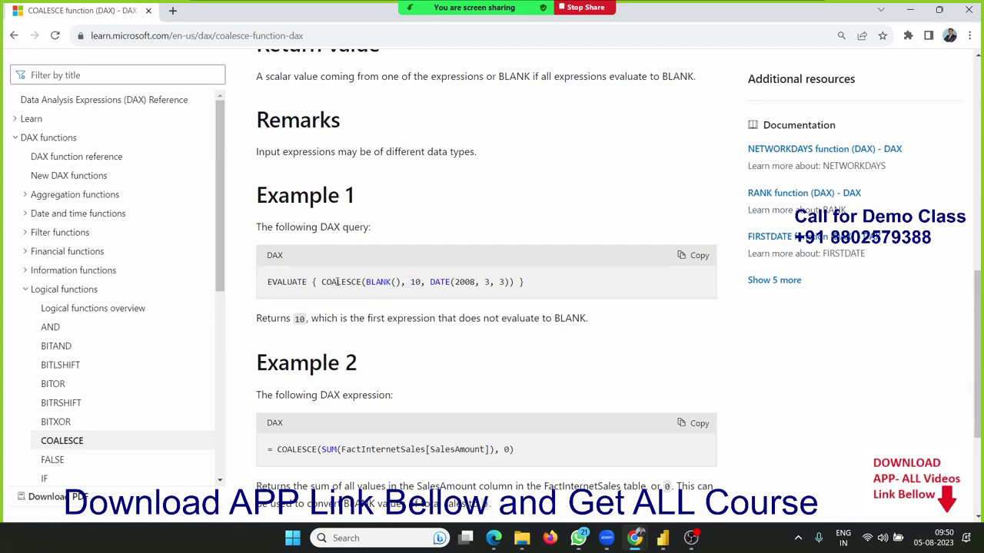
drag(336, 282, 402, 282)
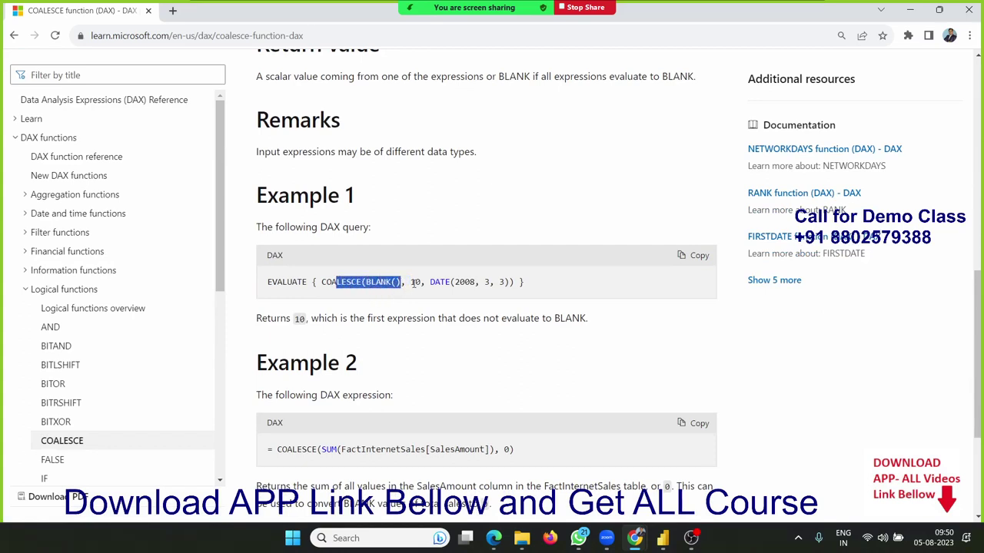
double_click(415, 282)
scroll(415, 292, down, 2)
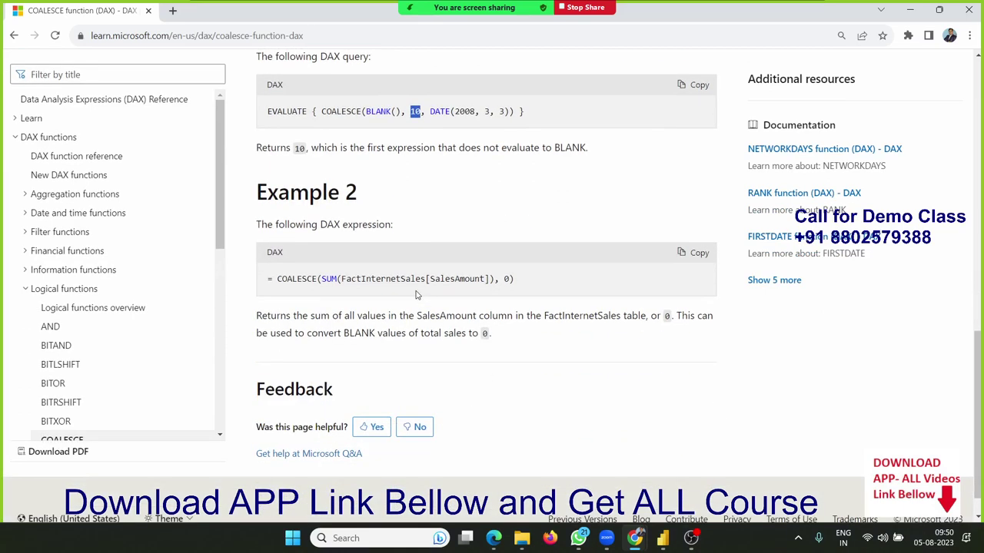
scroll(330, 256, up, 2)
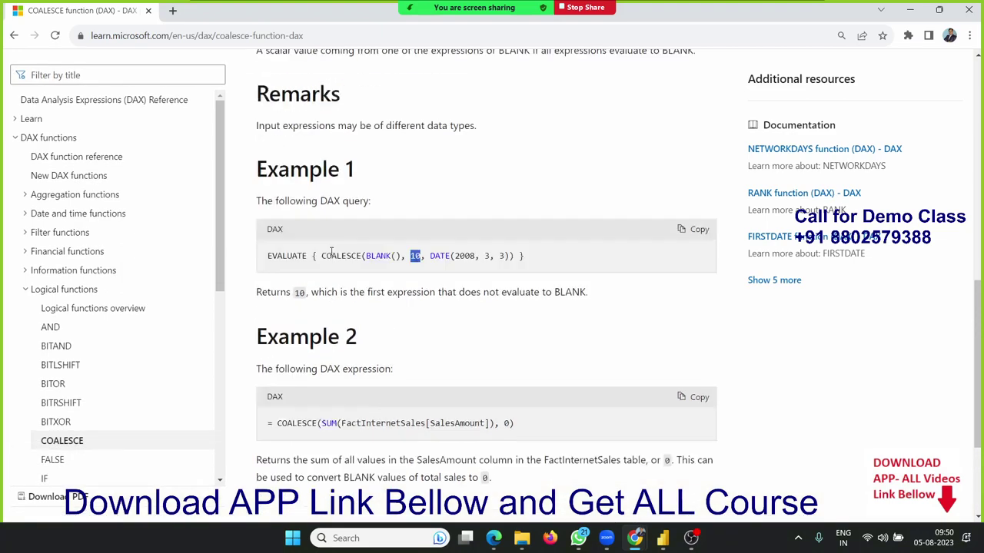
scroll(326, 229, down, 2)
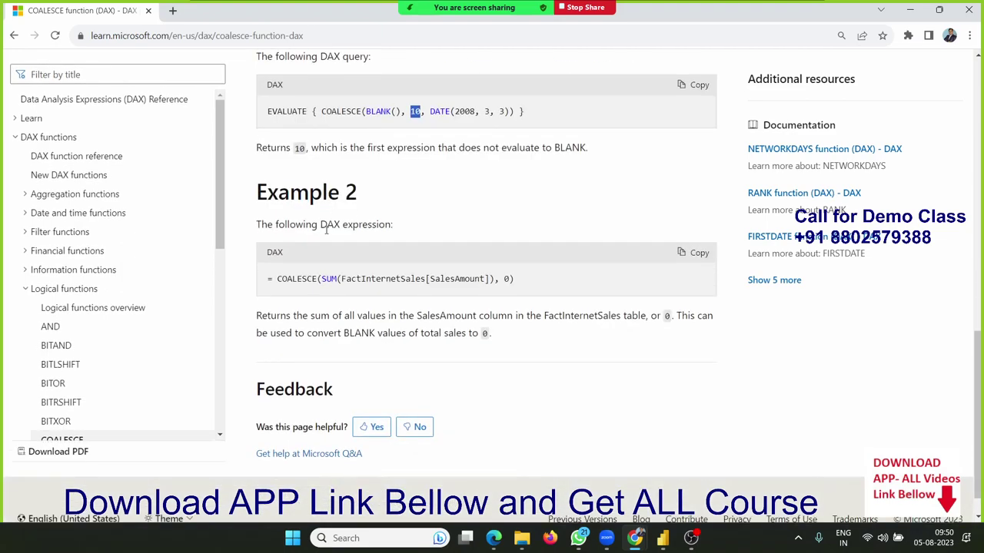
triple_click(389, 330)
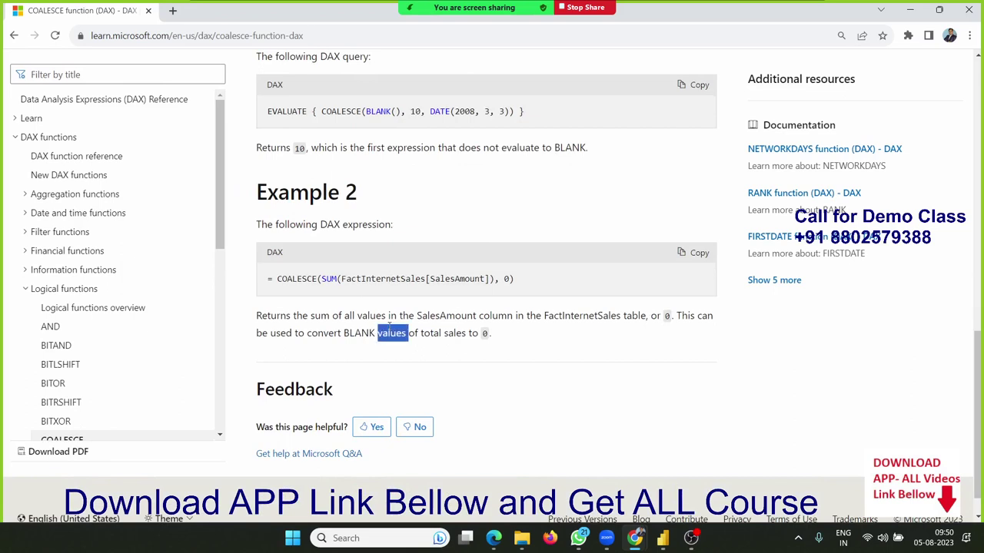
double_click(484, 333)
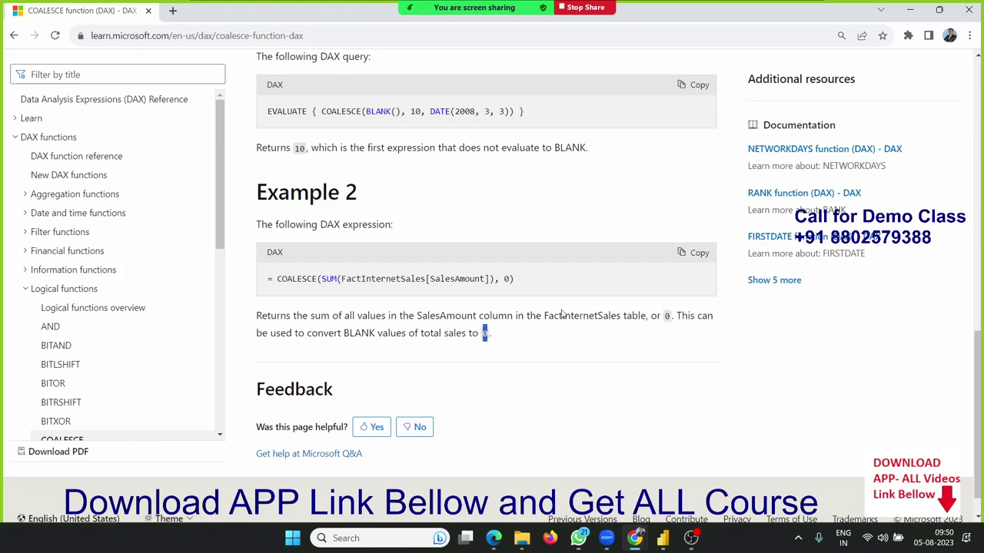
scroll(608, 334, up, 1)
scroll(608, 334, up, 1)
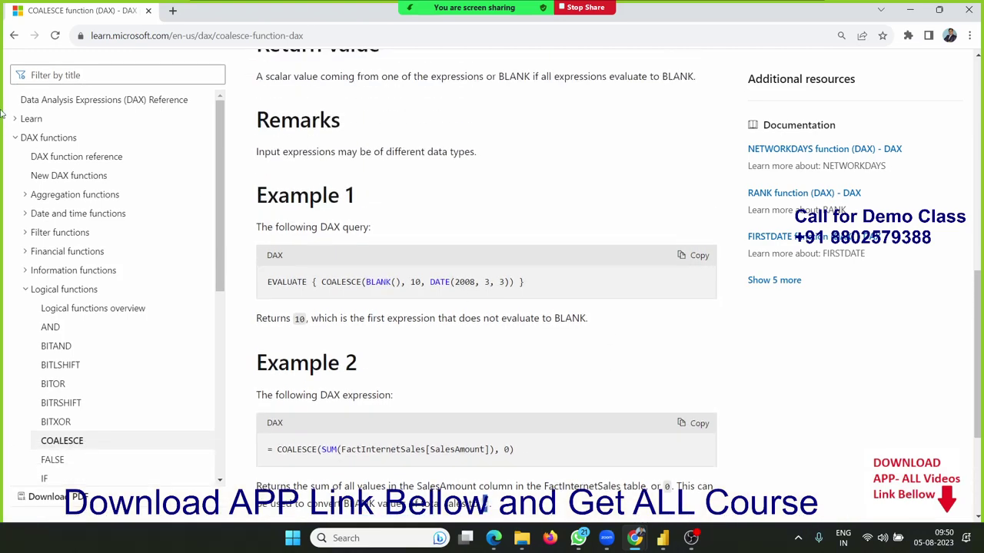
click(14, 36)
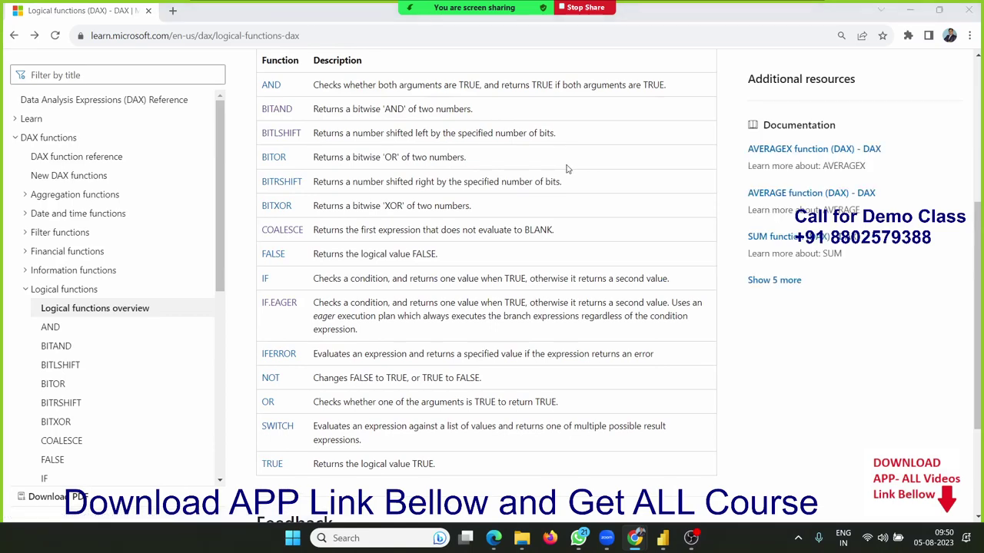
key(alt+Tab)
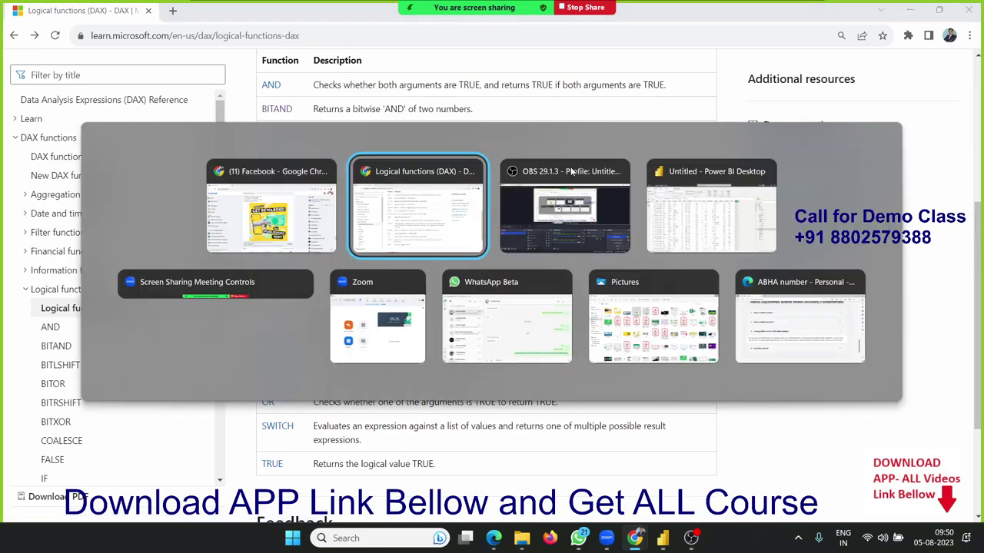
Back in Power BI Desktop, review the add-inc formula and the Qtr column's SWITCH formula.
key(Tab)
key(Tab)
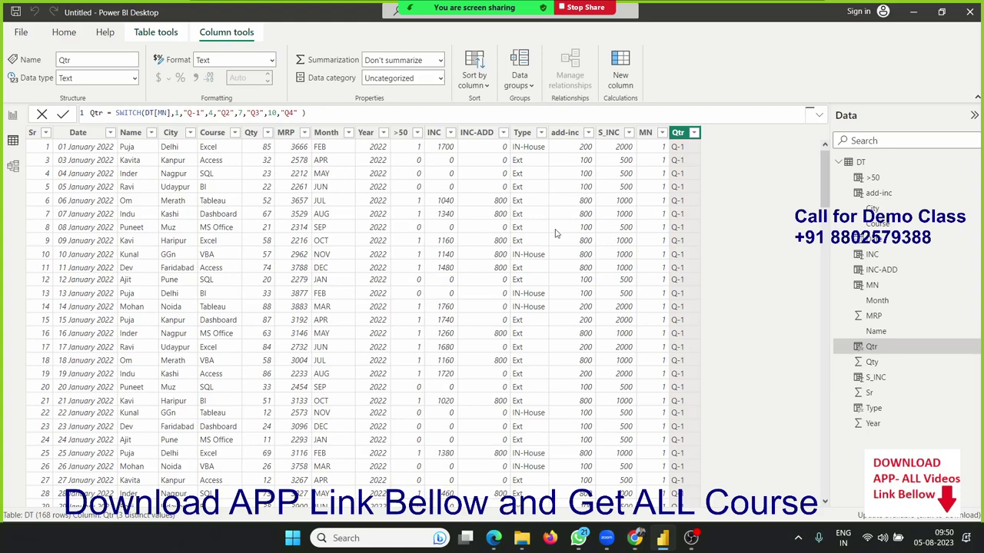
click(558, 231)
click(683, 185)
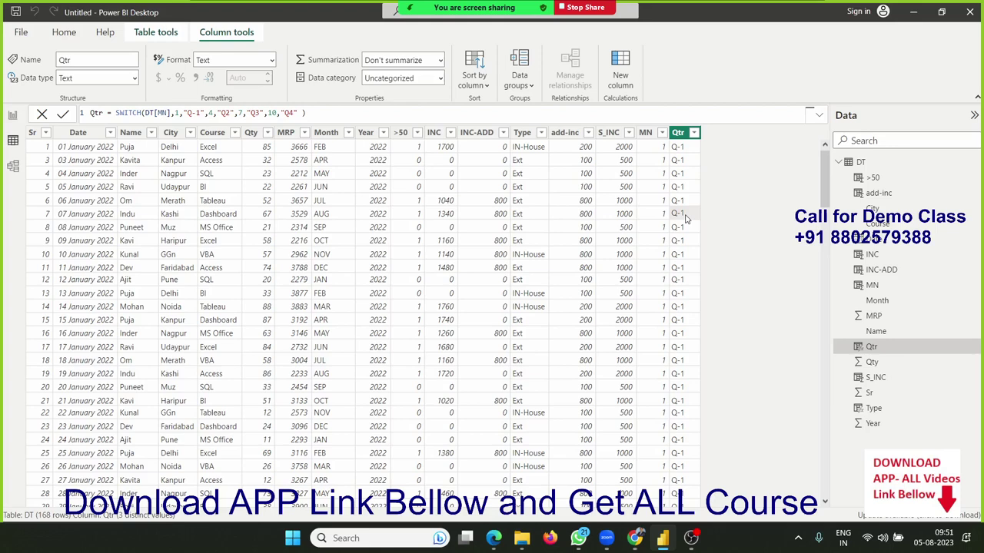
Inspect the Qty and Month columns, then S_INC's nested IF on Qty thresholds 40, 80, 100.
click(251, 133)
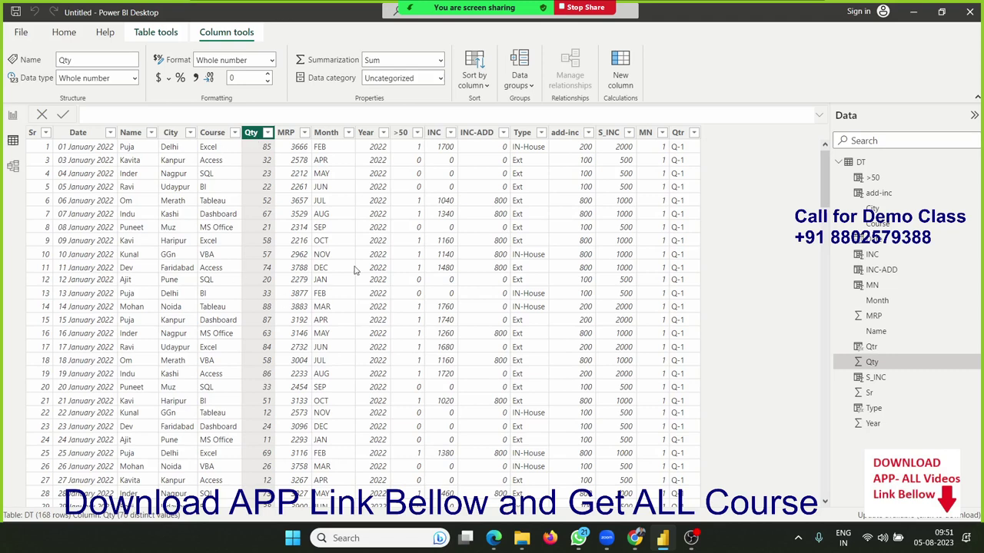
click(331, 267)
click(616, 311)
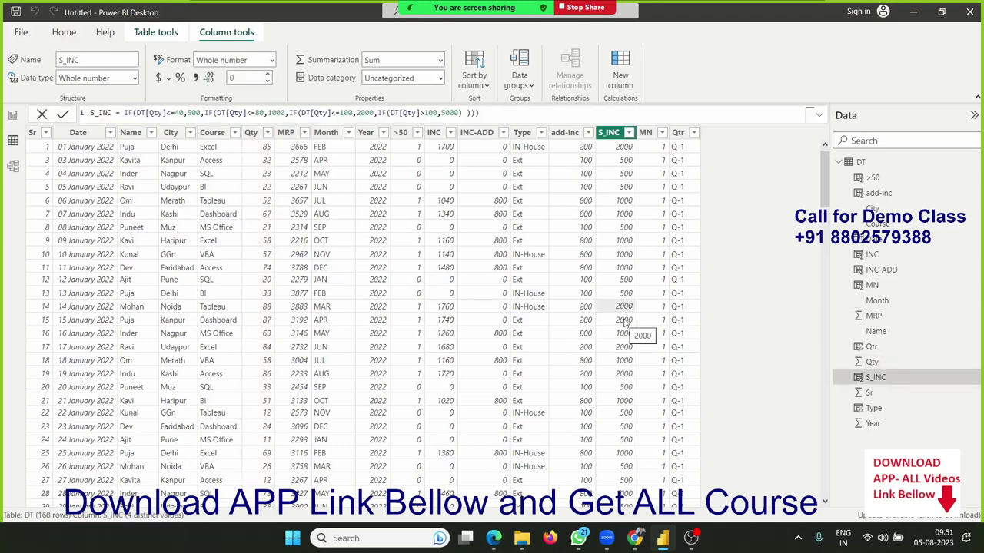